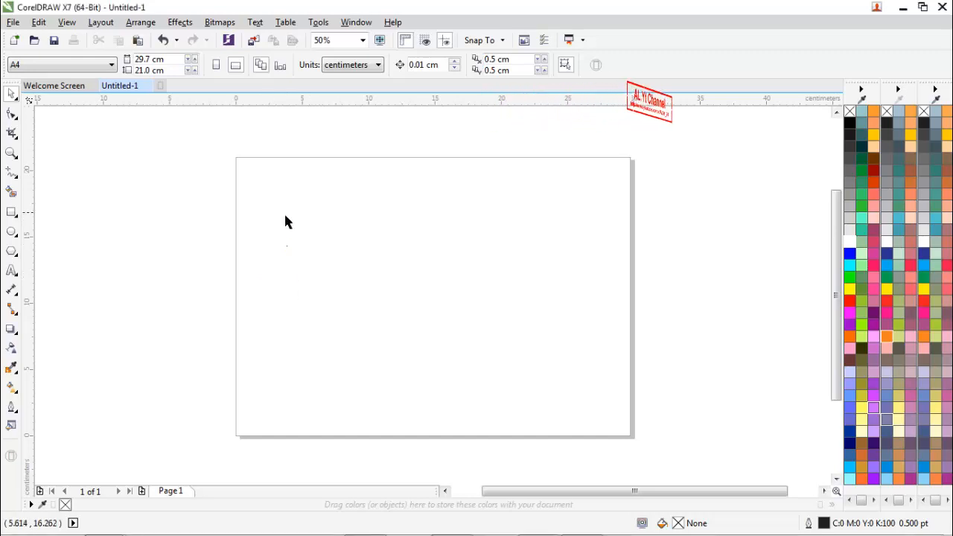
- Draw a rectangle, set its size to 29.7 by 21 cm and centre it on the page
click(11, 211)
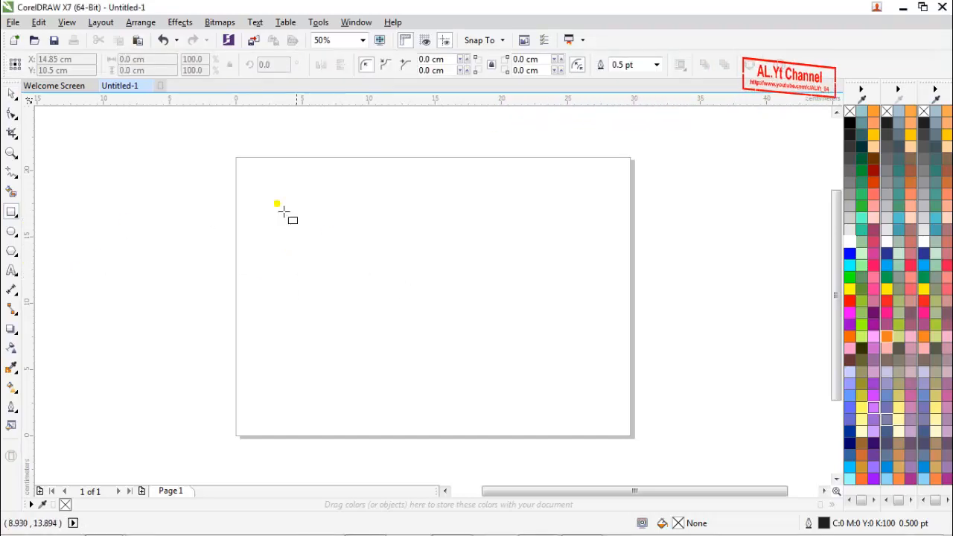
mouse_move(272, 199)
mouse_down()
mouse_move(404, 351)
mouse_move(575, 354)
mouse_up()
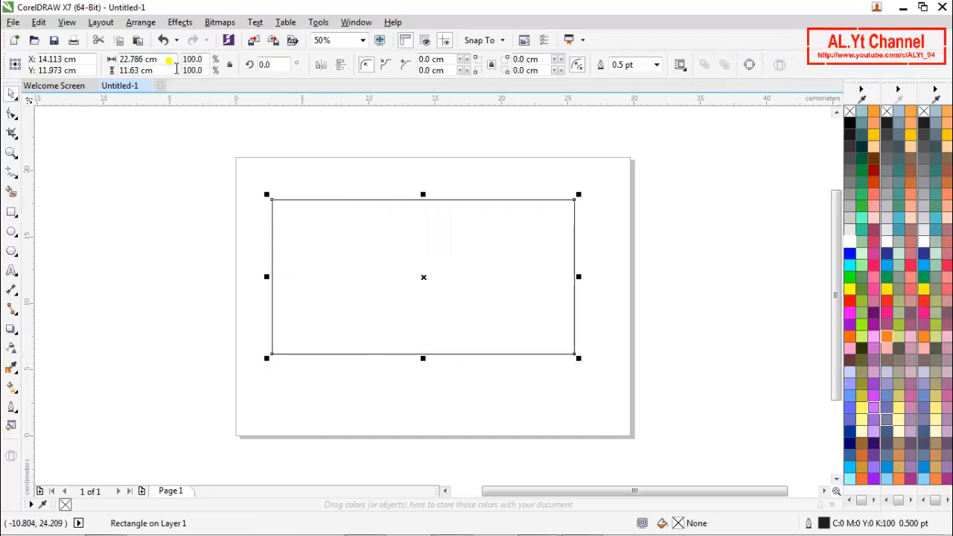
click(145, 59)
text(29)
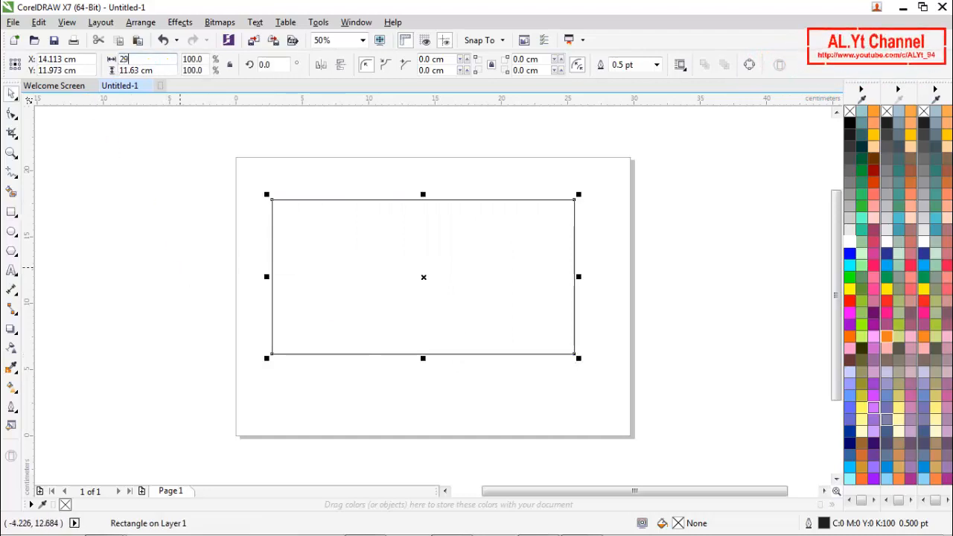
text(.7)
key(Tab)
text(21)
key(Return)
key(p)
click(119, 287)
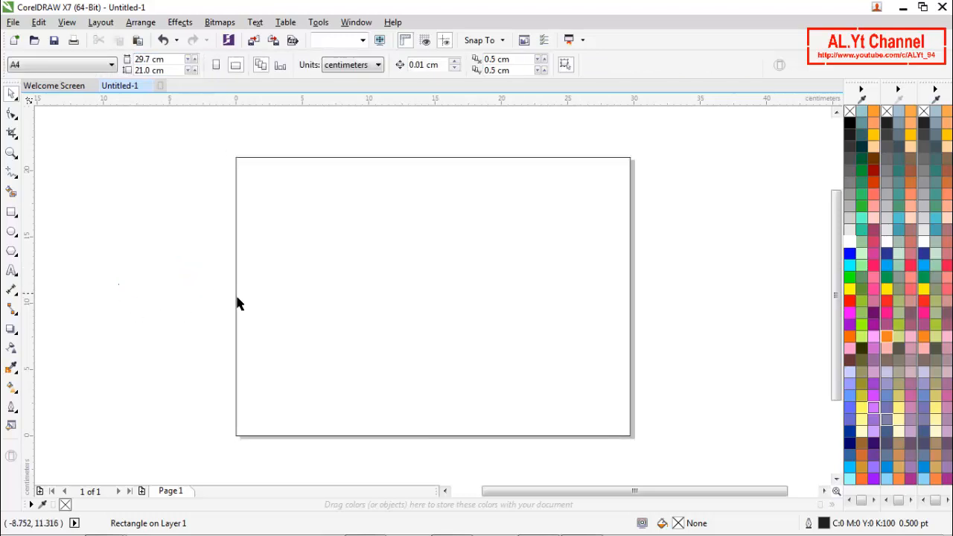
- Fill the page-sized rectangle with light grey #E6E6E6 and turn the fill into an elliptical fountain fill
click(236, 298)
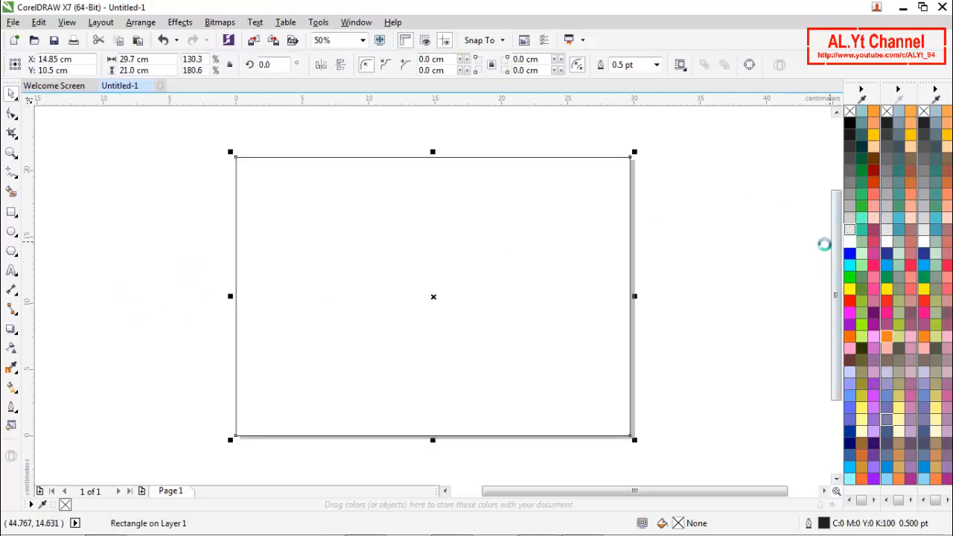
click(849, 230)
click(15, 388)
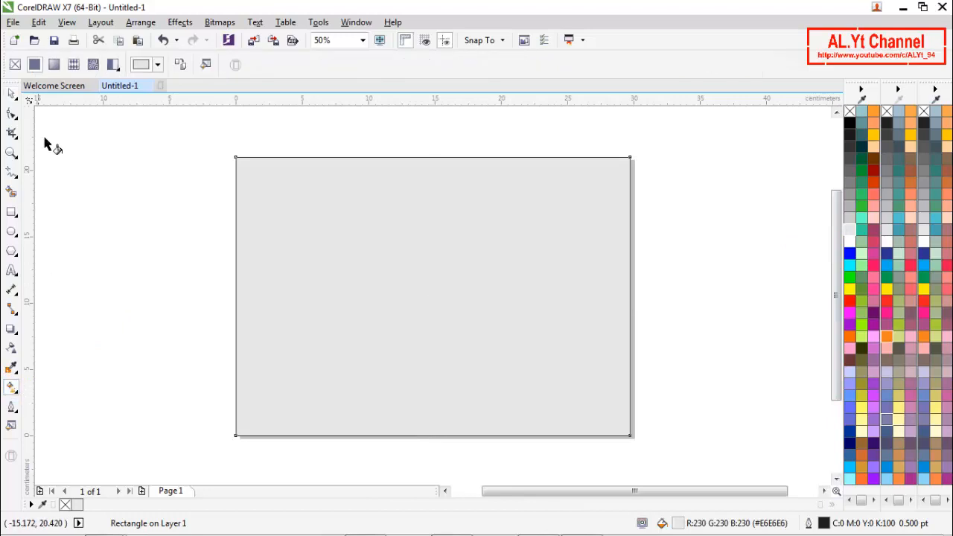
click(52, 65)
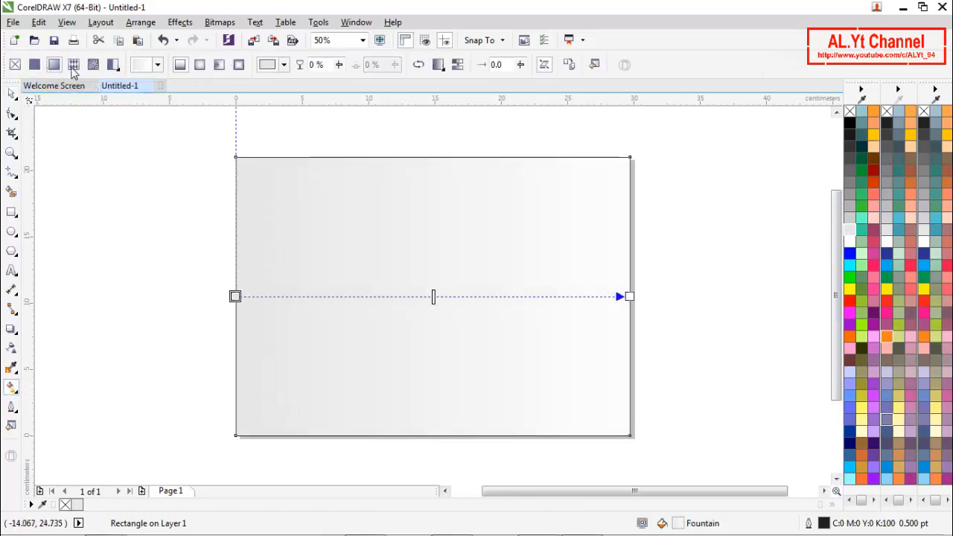
click(199, 65)
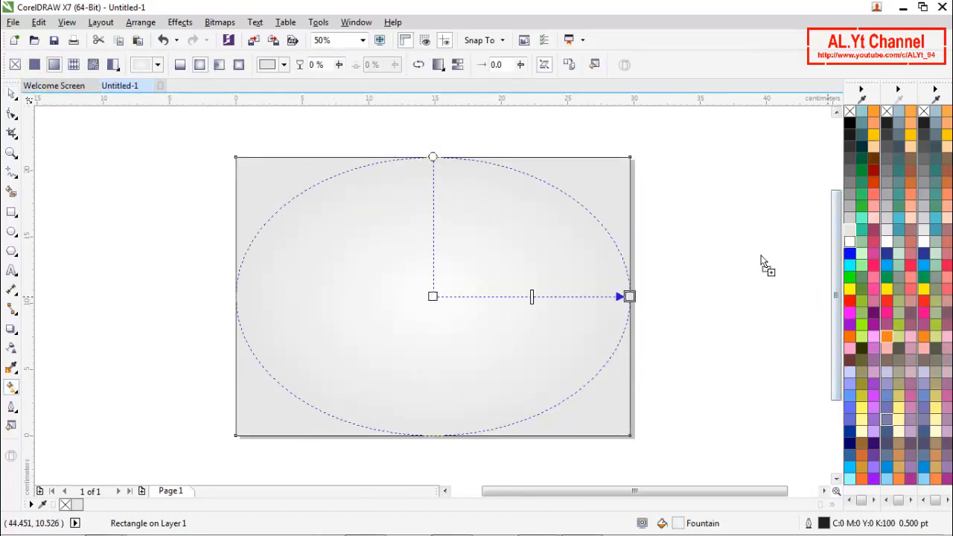
- Add a white node between the fountain fill's centre and edge, and stretch its ellipse vertically beyond the rectangle
double_click(556, 298)
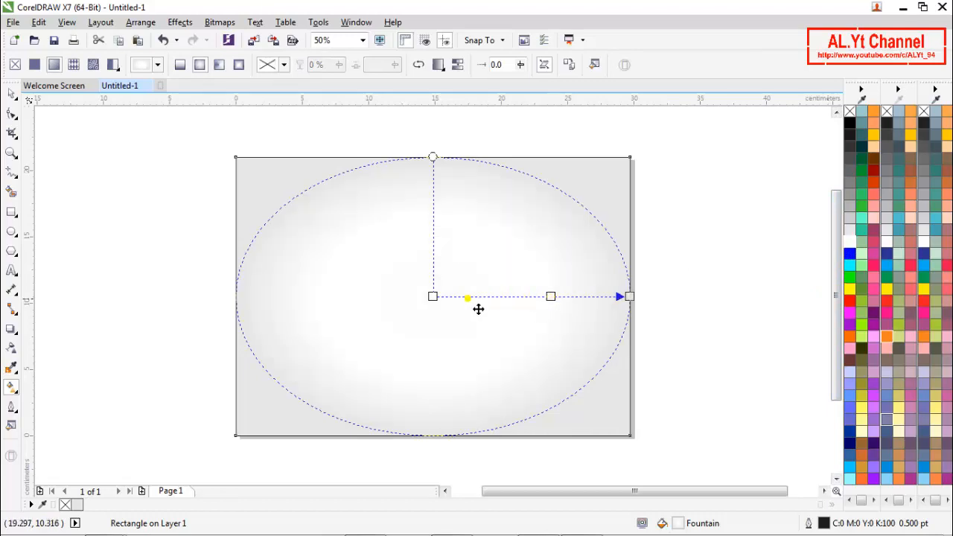
click(437, 155)
click(437, 154)
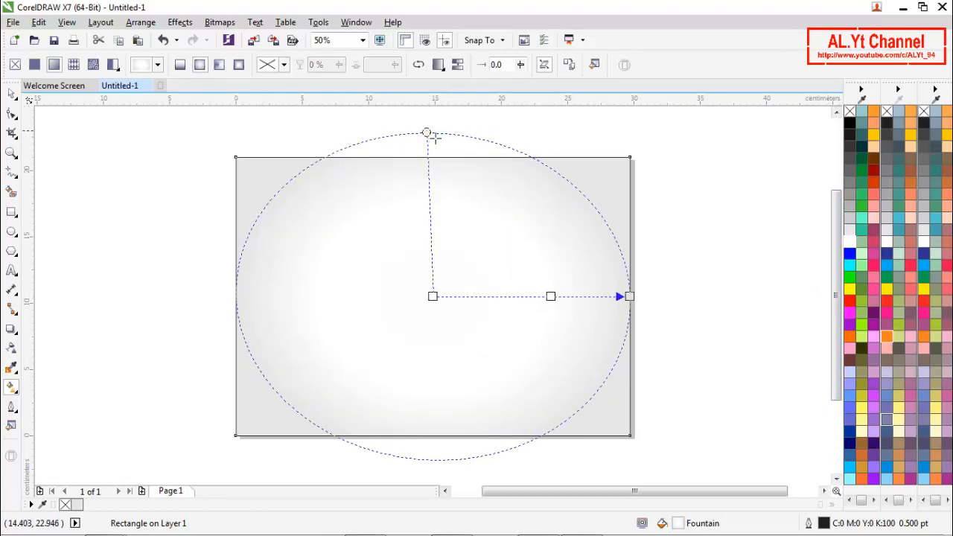
click(11, 93)
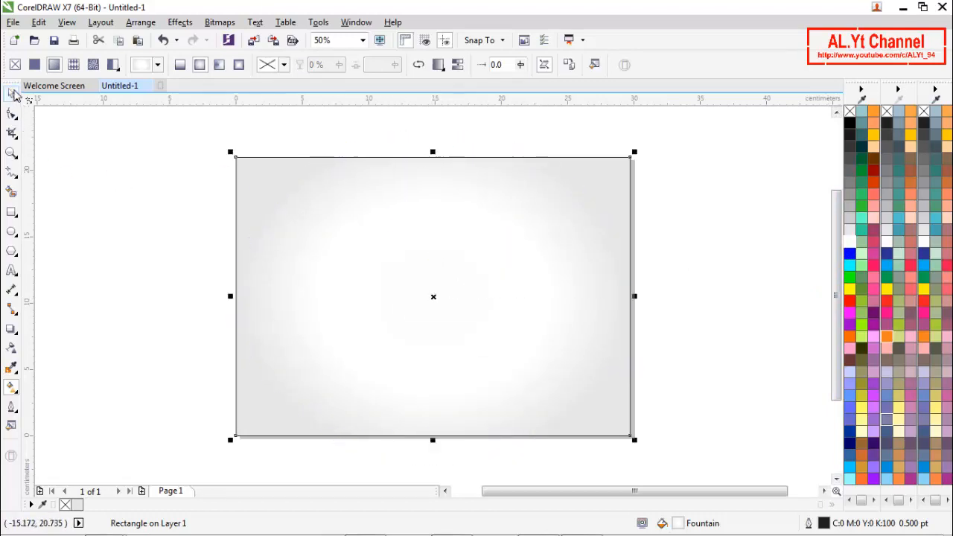
- Remove the background rectangle's outline and lock the rectangle
right_click(423, 235)
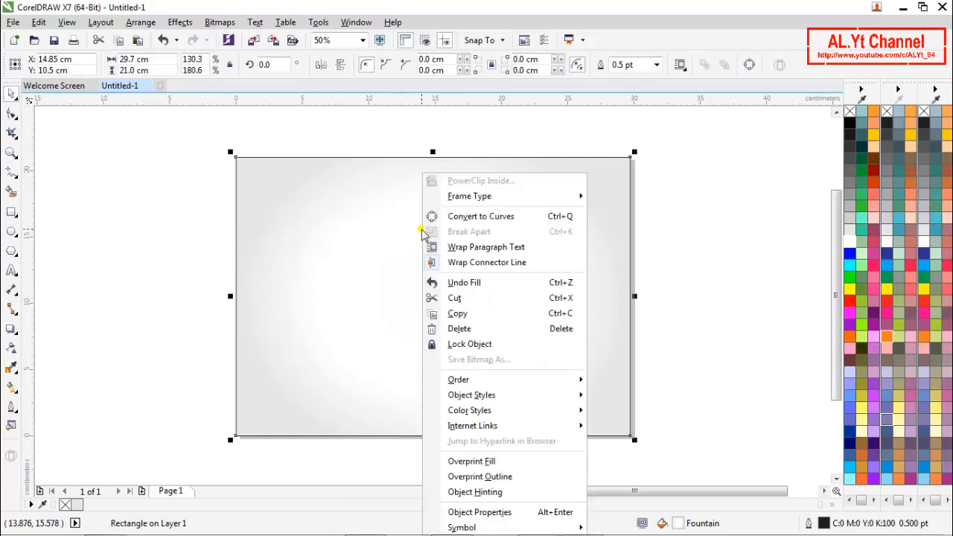
click(701, 211)
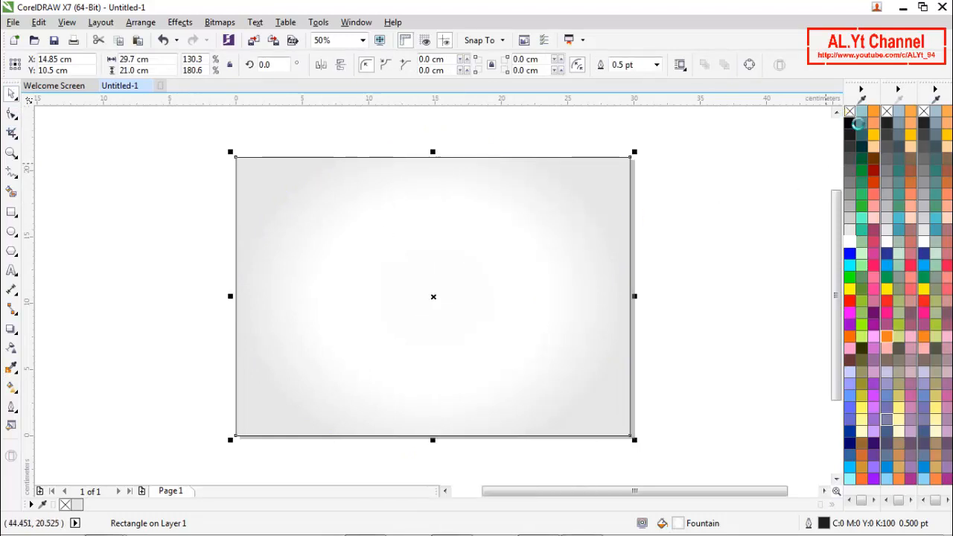
right_click(850, 111)
right_click(401, 270)
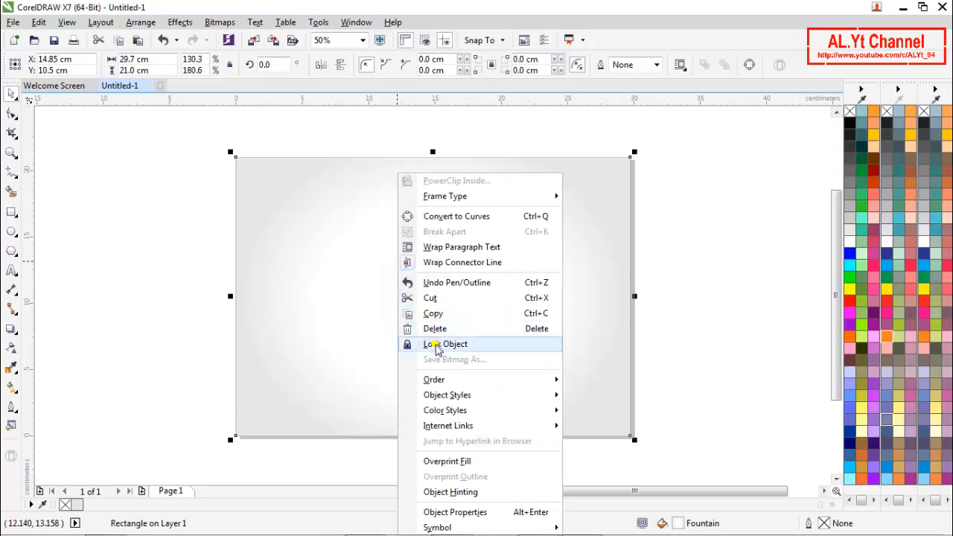
click(440, 346)
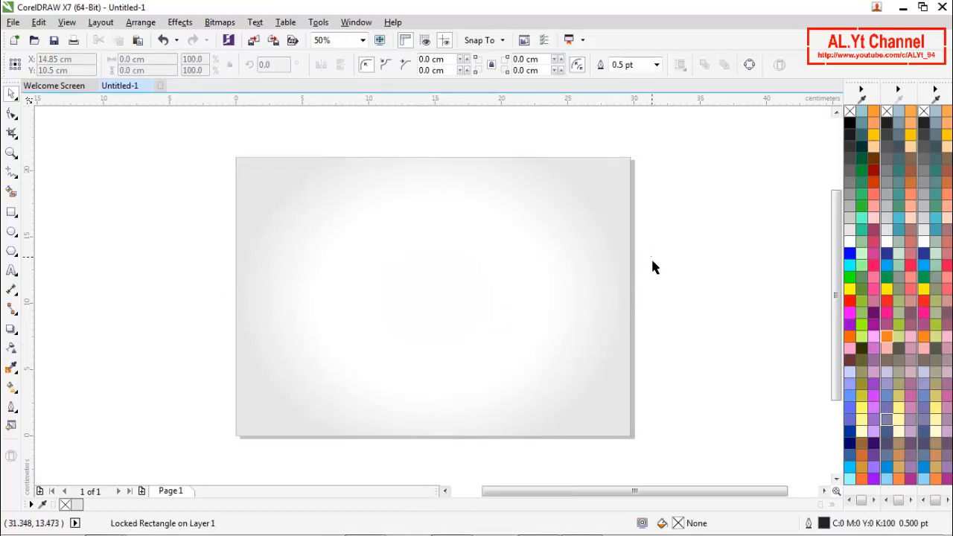
click(638, 273)
- Draw a square on the upper middle of the page and set its size to 6 by 6 cm
key(z)
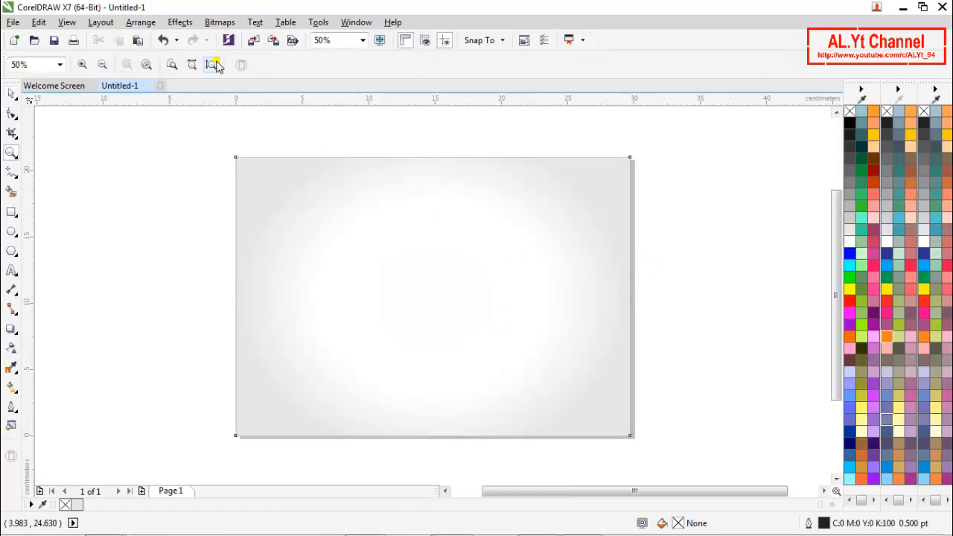
click(227, 66)
key(space)
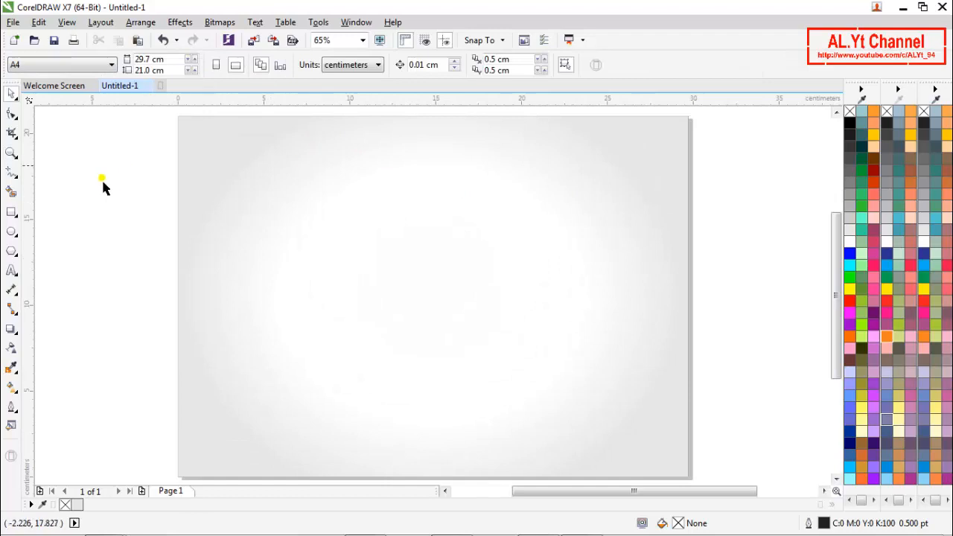
click(11, 213)
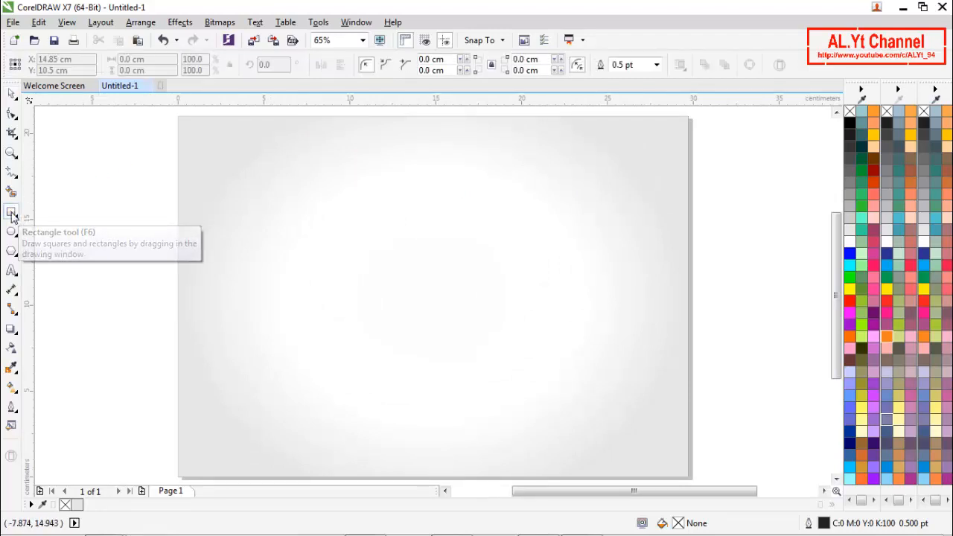
drag(364, 194, 451, 318)
key(space)
click(169, 59)
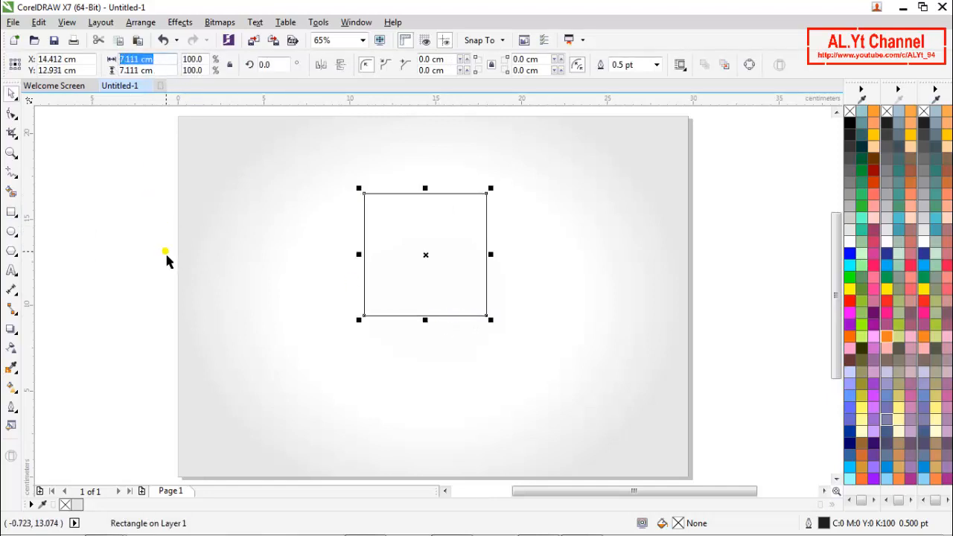
text(6)
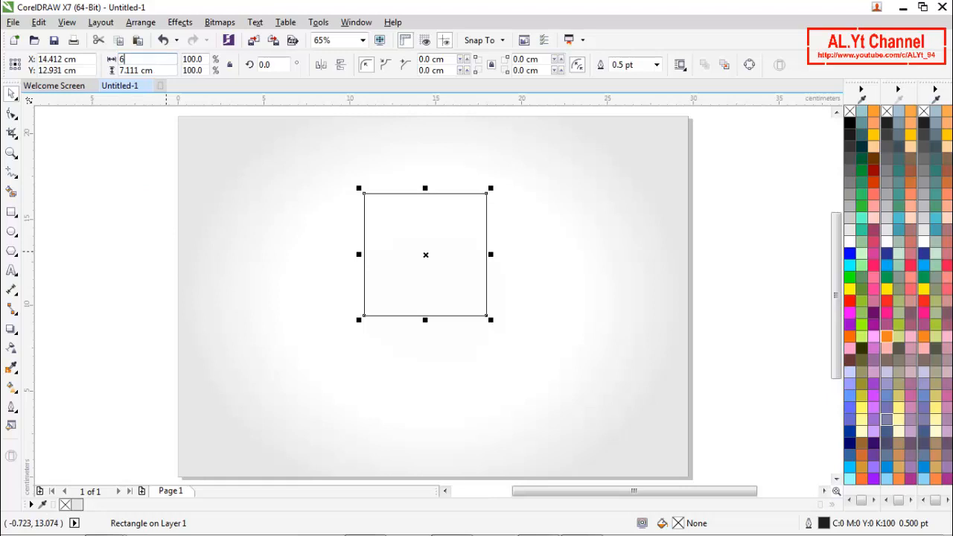
key(Tab)
text(6)
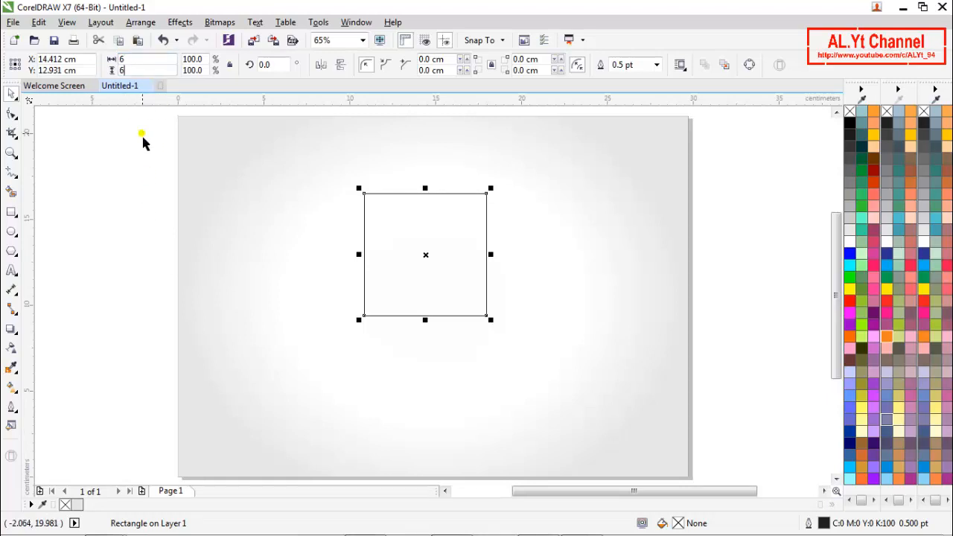
key(Return)
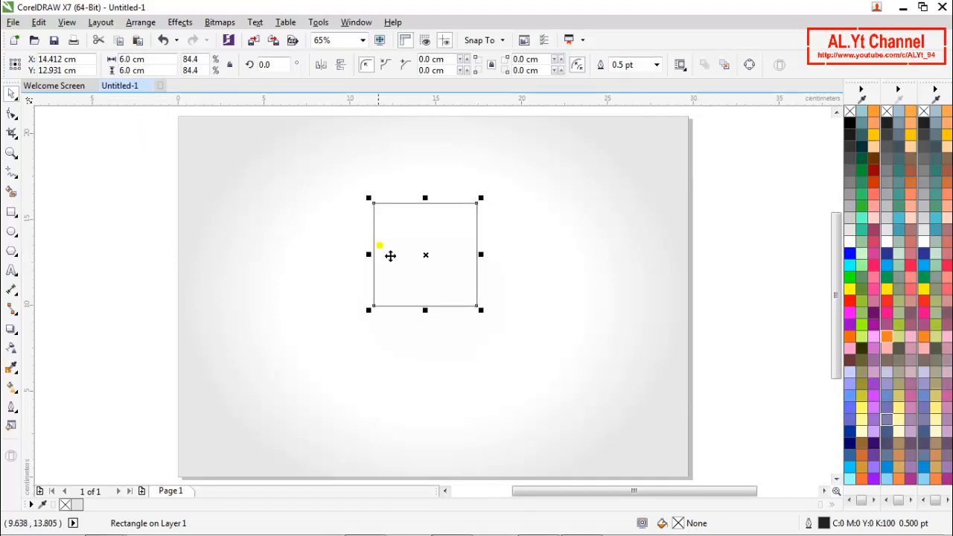
- Copy the 6 cm square and paste the duplicate in place over it
right_click(394, 249)
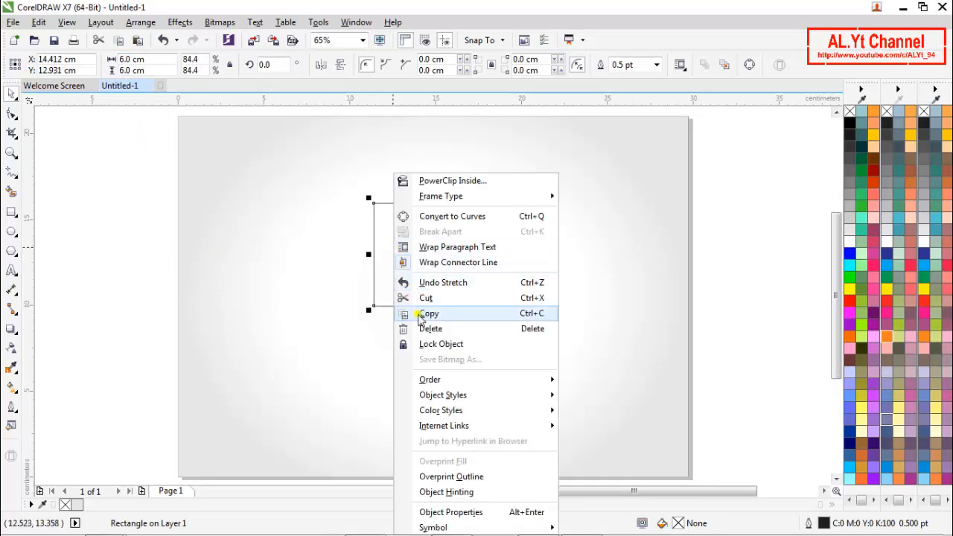
click(426, 313)
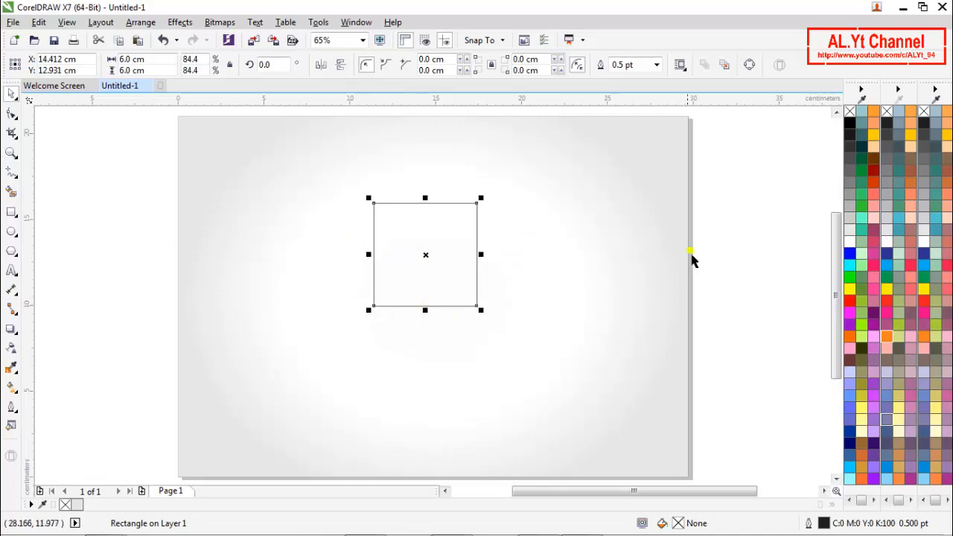
right_click(715, 228)
click(734, 316)
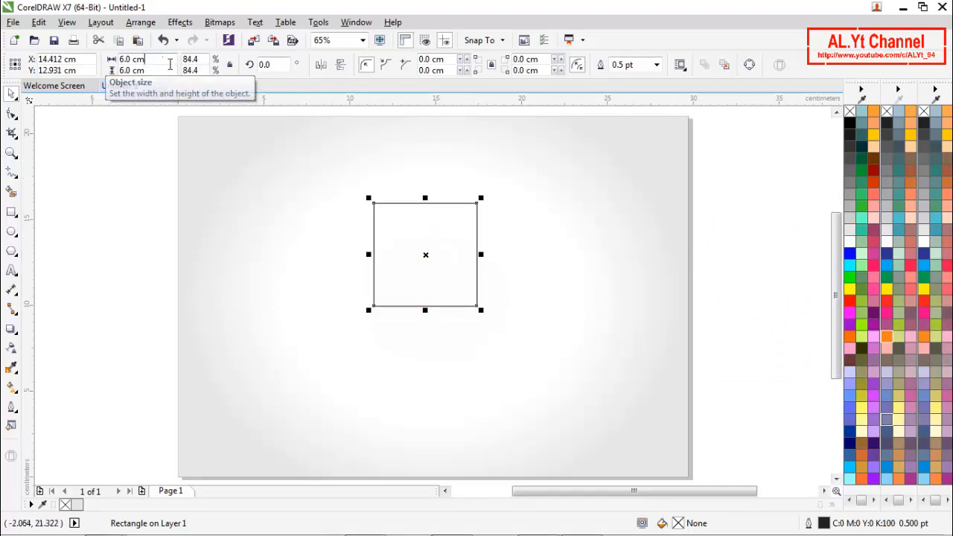
click(133, 59)
text(4)
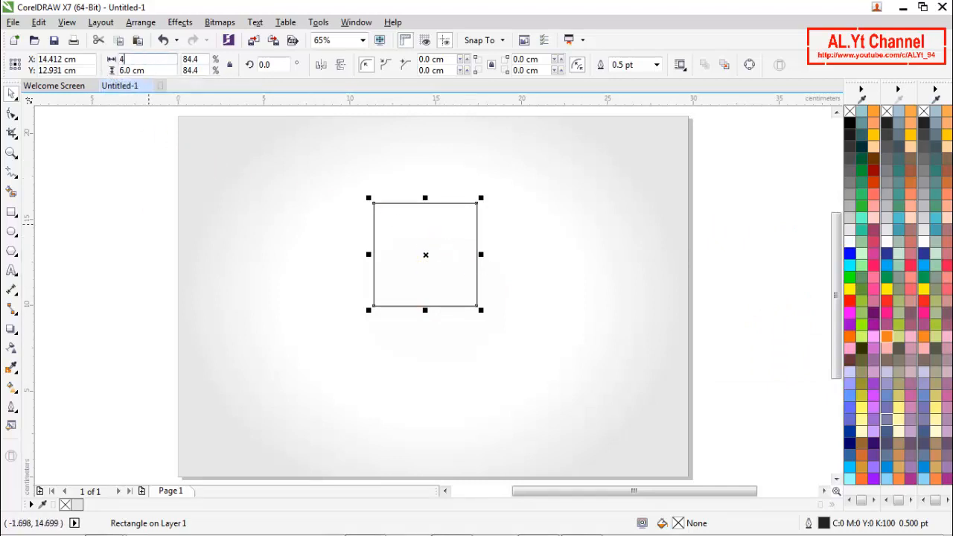
key(Return)
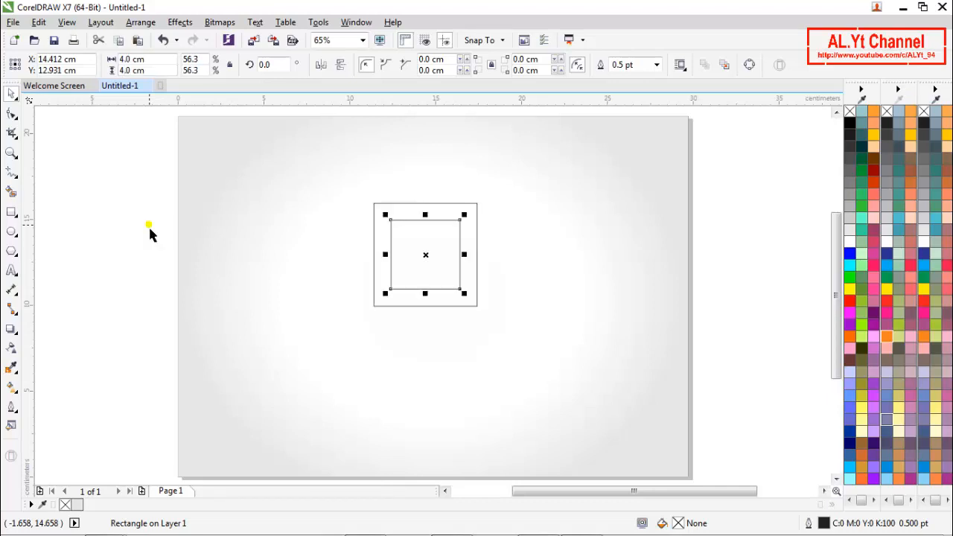
key(ctrl+z)
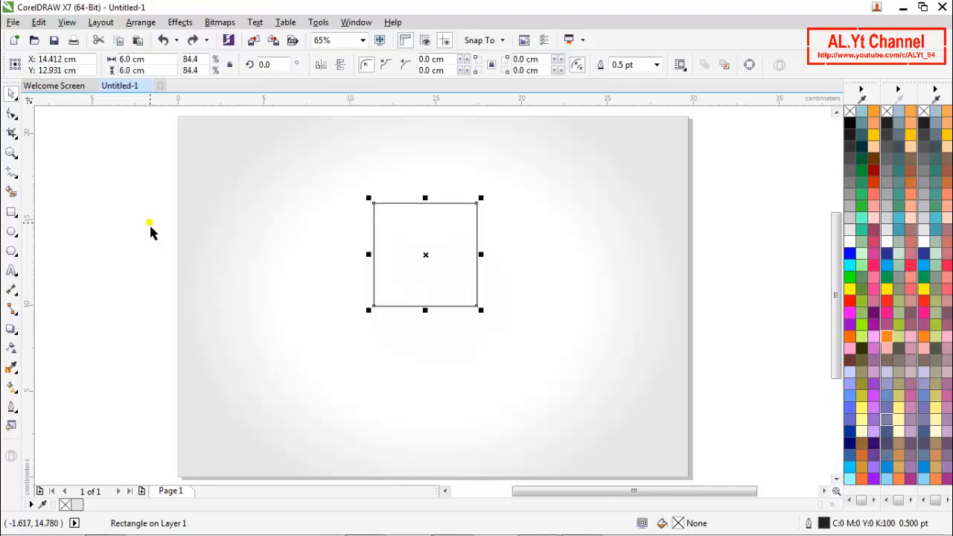
- Resize the pasted square to 3 by 3 cm inside the larger square and deselect it
click(156, 61)
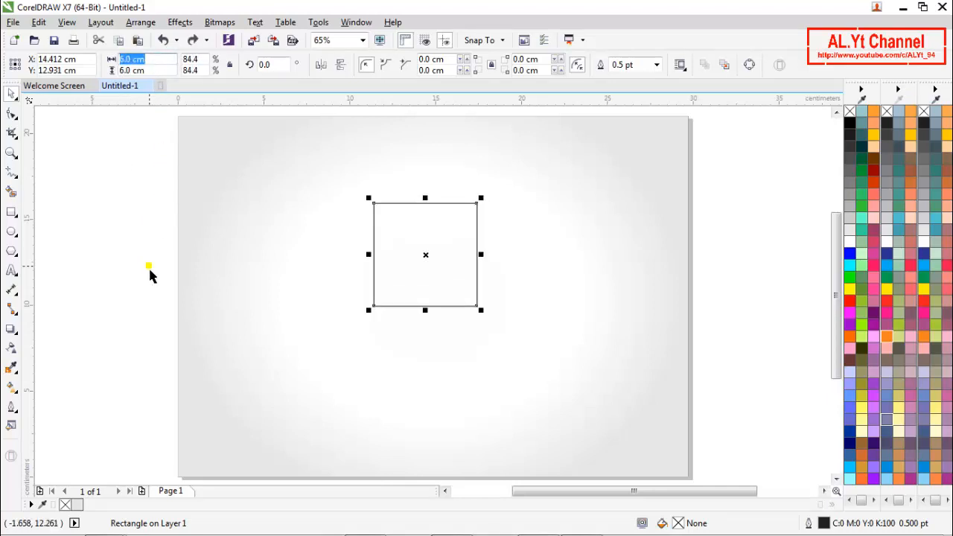
text(3)
key(Tab)
text(3)
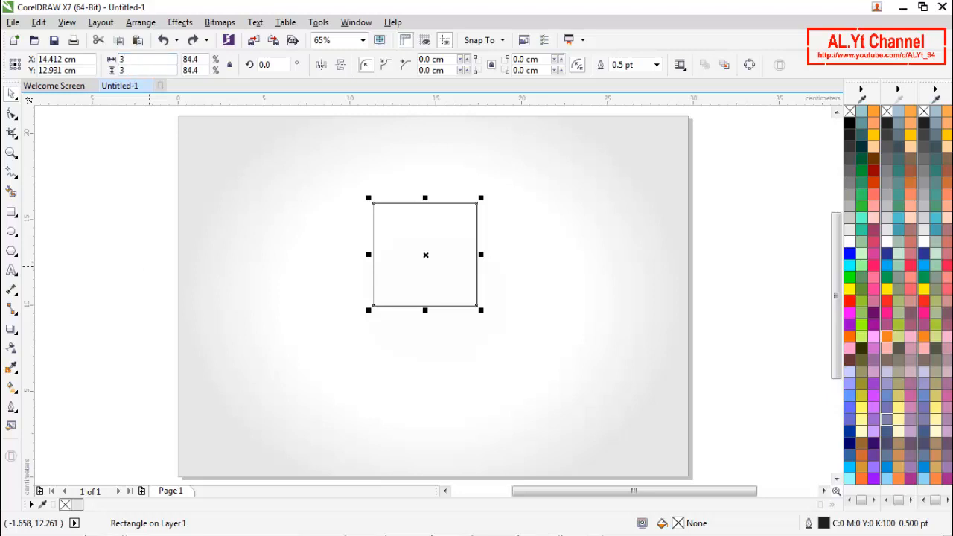
key(Return)
click(277, 198)
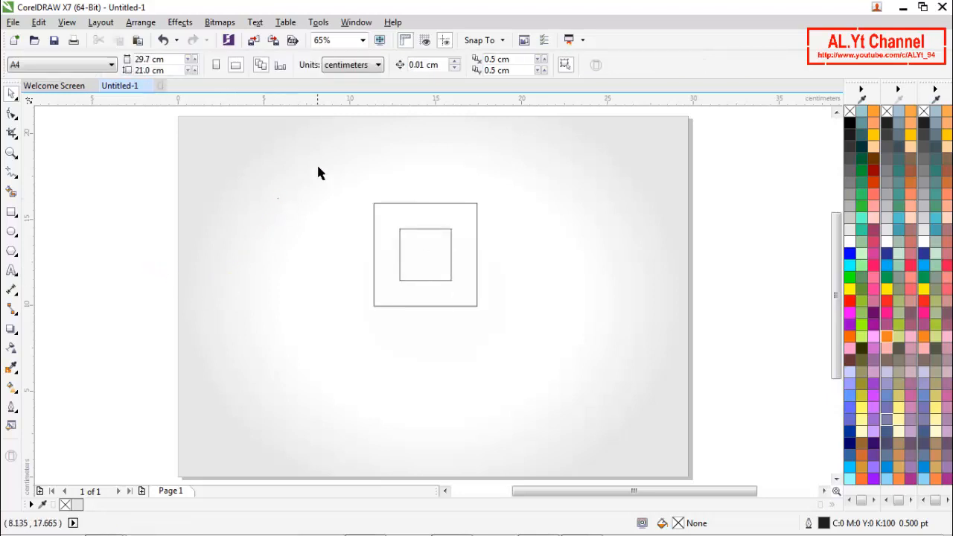
- Group the two squares and centre the group on the page, rotated by 45 degrees
drag(317, 155, 589, 362)
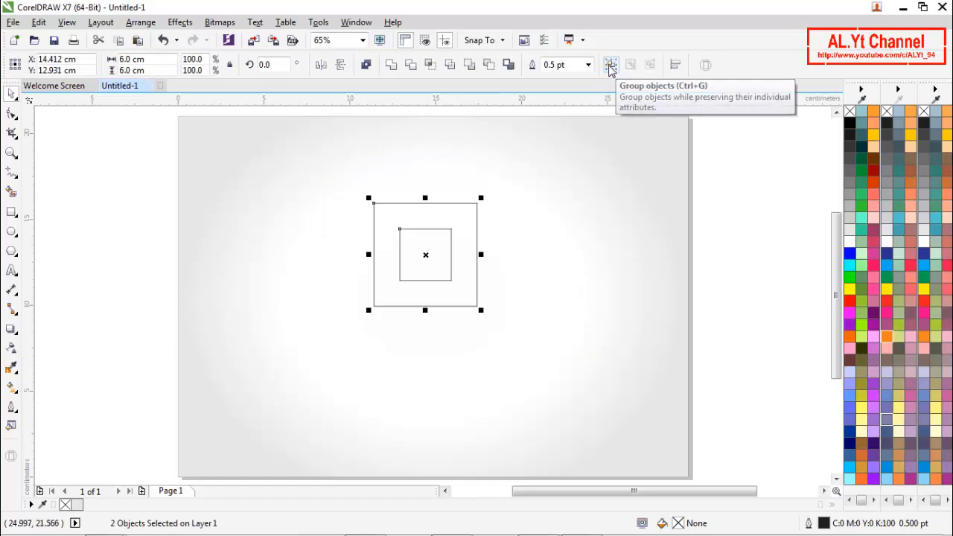
click(609, 67)
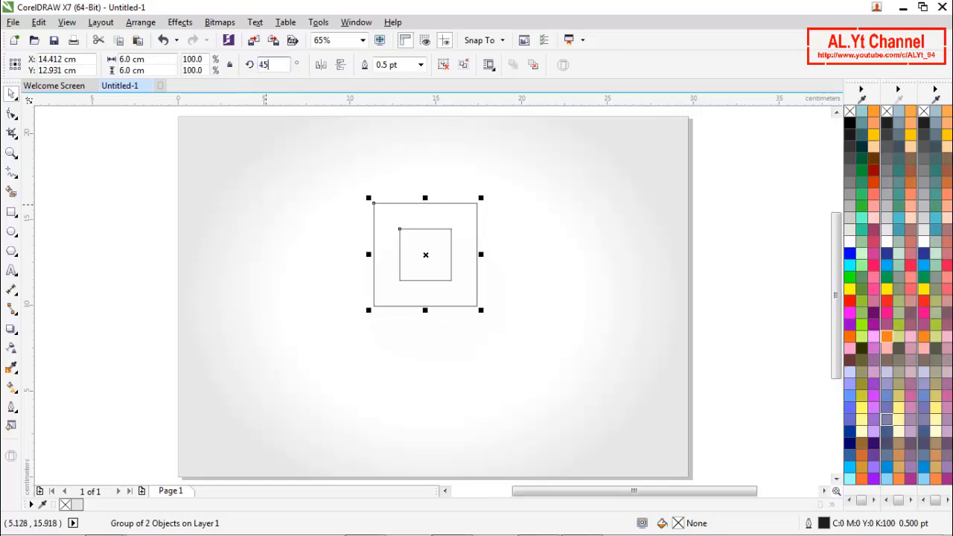
text(45)
key(Return)
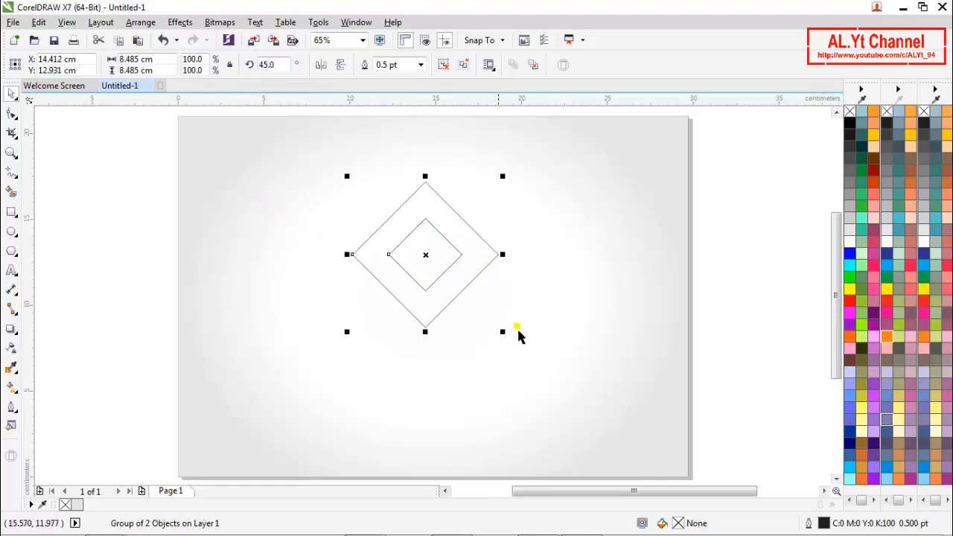
key(p)
click(555, 354)
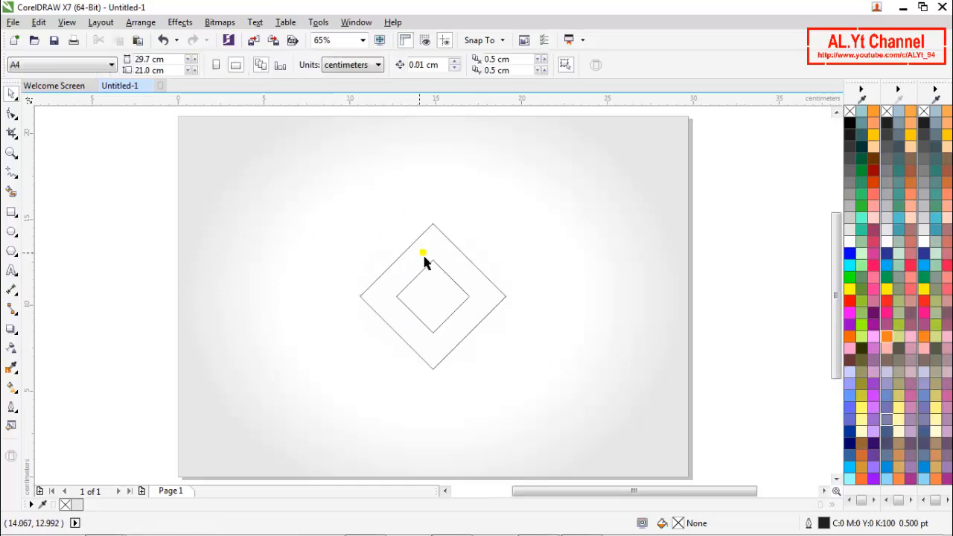
- Ungroup the two nested, rotated squares and deselect them
scroll(426, 262, up, 3)
click(441, 269)
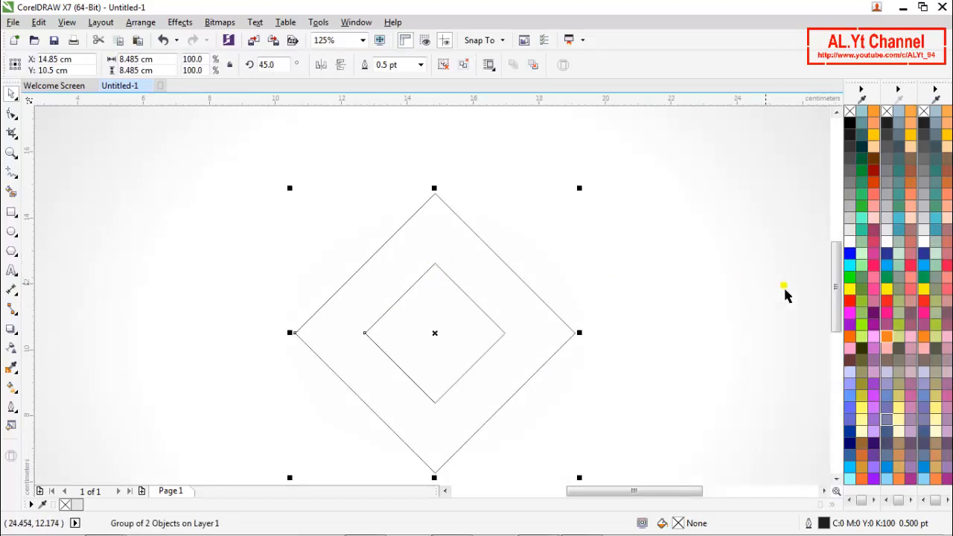
drag(835, 314, 834, 325)
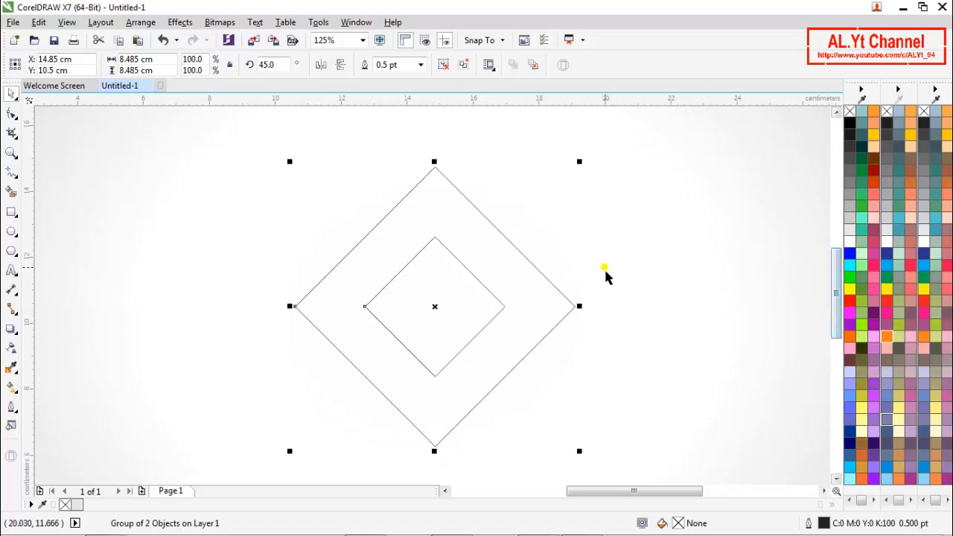
click(443, 65)
click(521, 159)
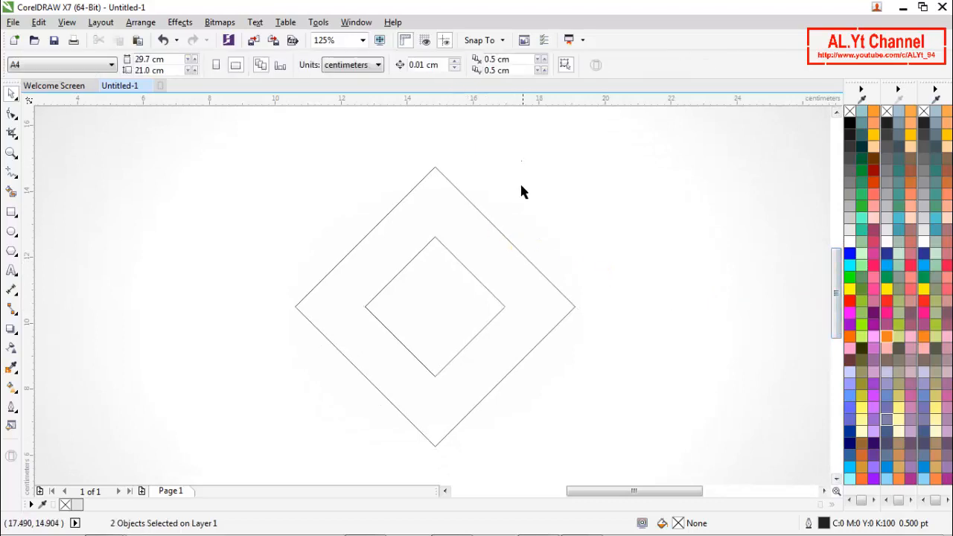
- Round the corners of the outer square slightly with the Shape tool
click(477, 201)
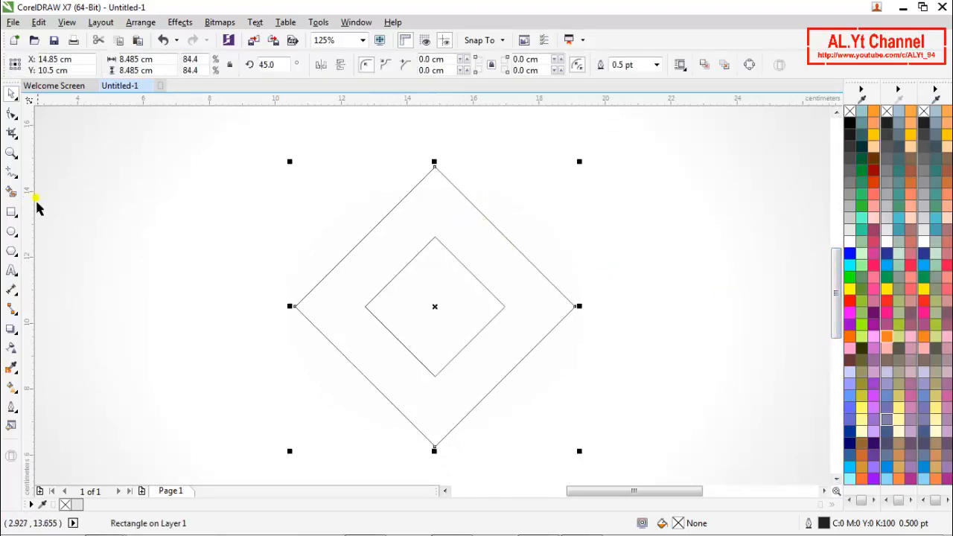
click(10, 115)
scroll(438, 167, up, 2)
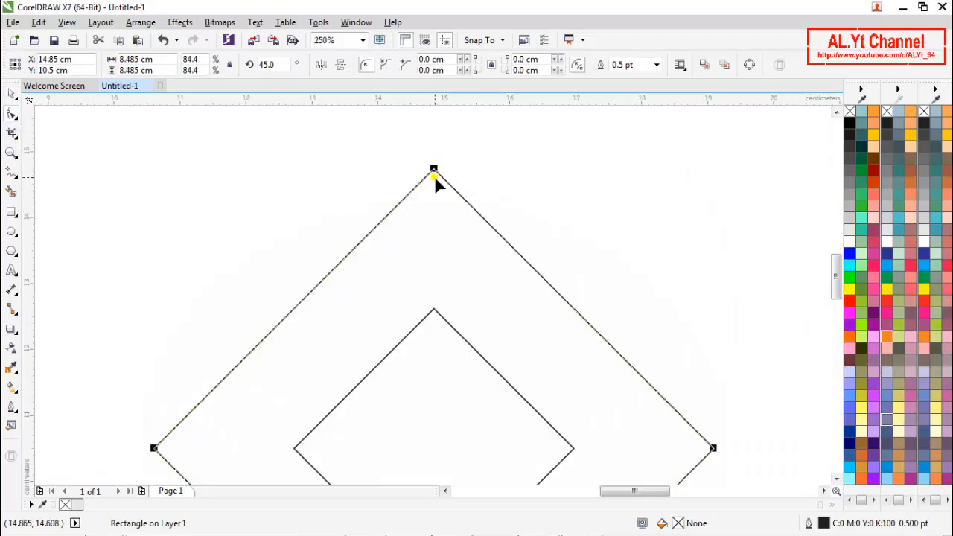
drag(439, 173, 453, 195)
- Round the inner square's corners to a radius of about 0.335 cm and deselect it
click(440, 340)
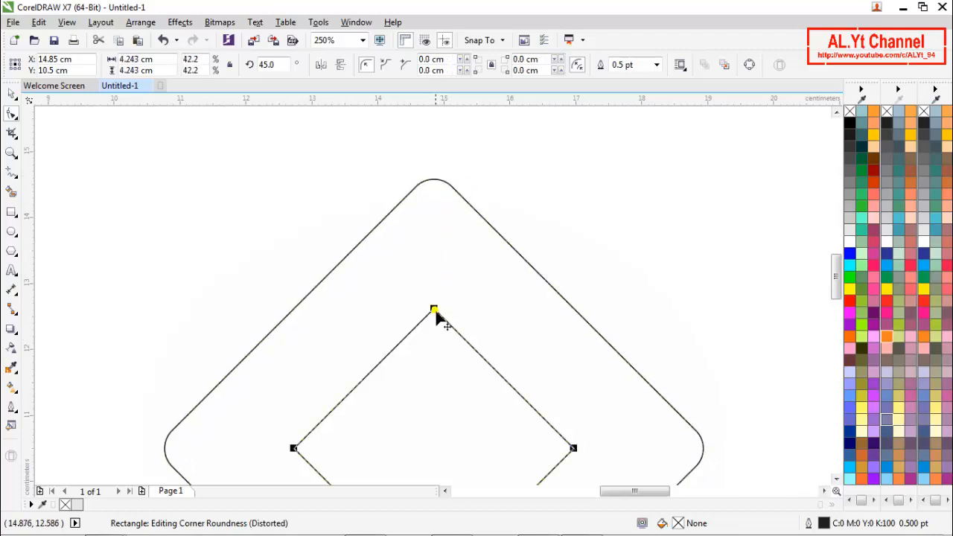
drag(437, 317, 454, 332)
scroll(400, 272, down, 2)
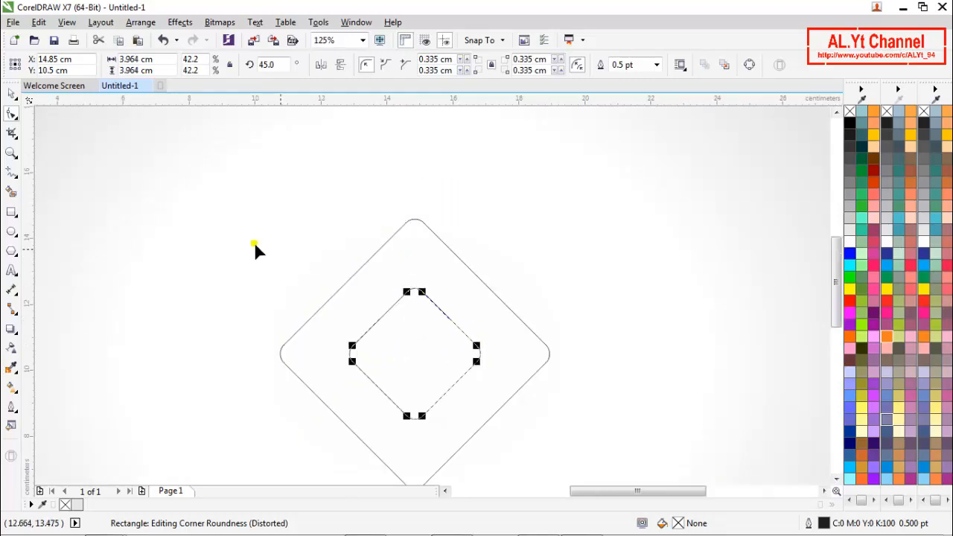
click(11, 93)
click(427, 221)
scroll(506, 225, down, 2)
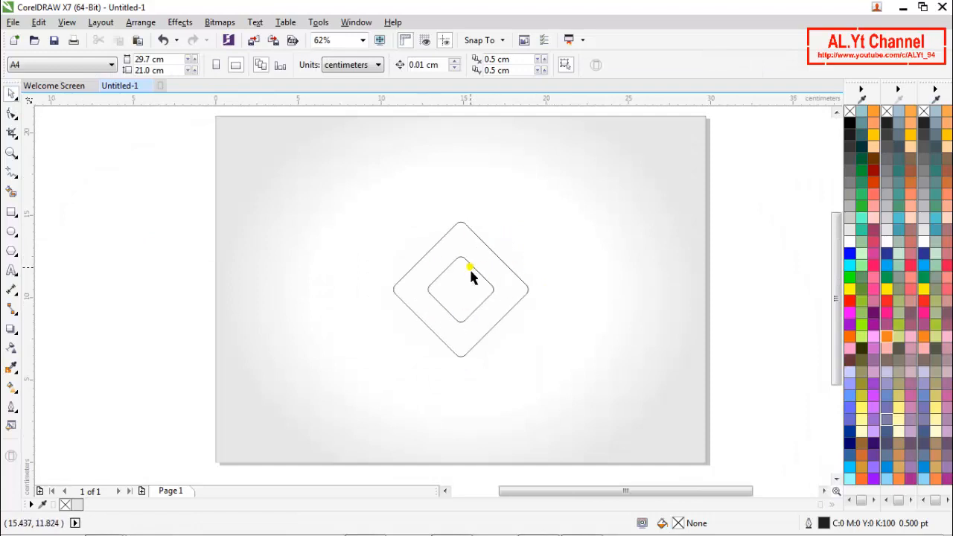
scroll(469, 267, up, 2)
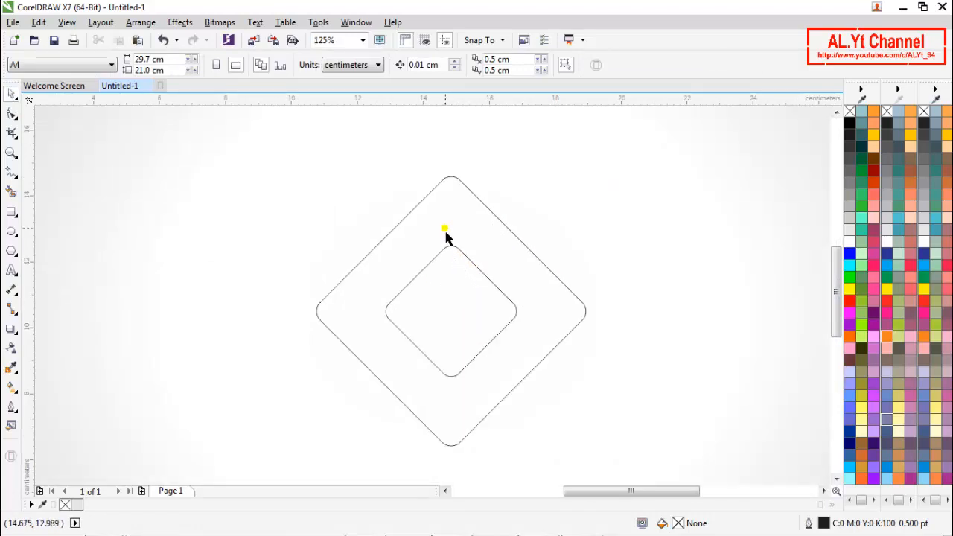
scroll(446, 234, up, 2)
click(459, 281)
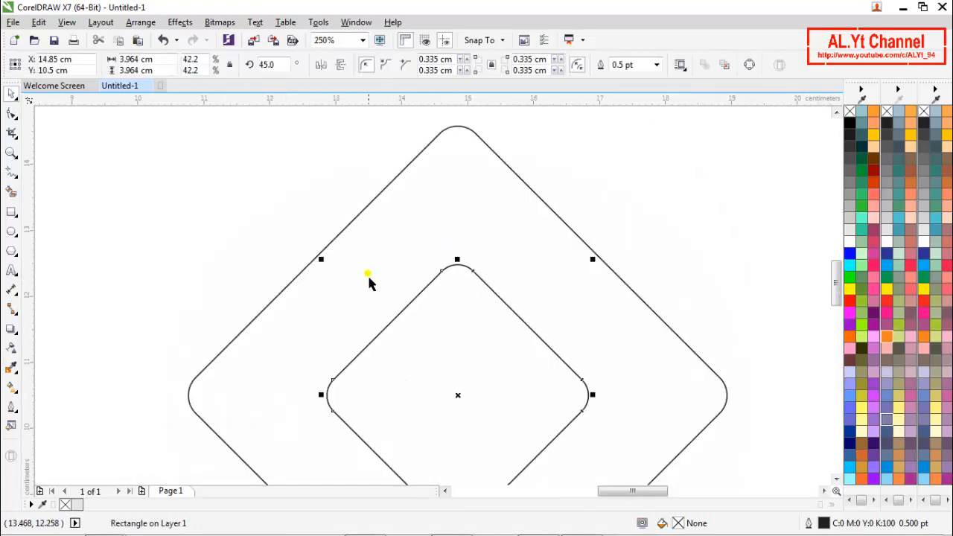
click(232, 201)
scroll(420, 223, down, 2)
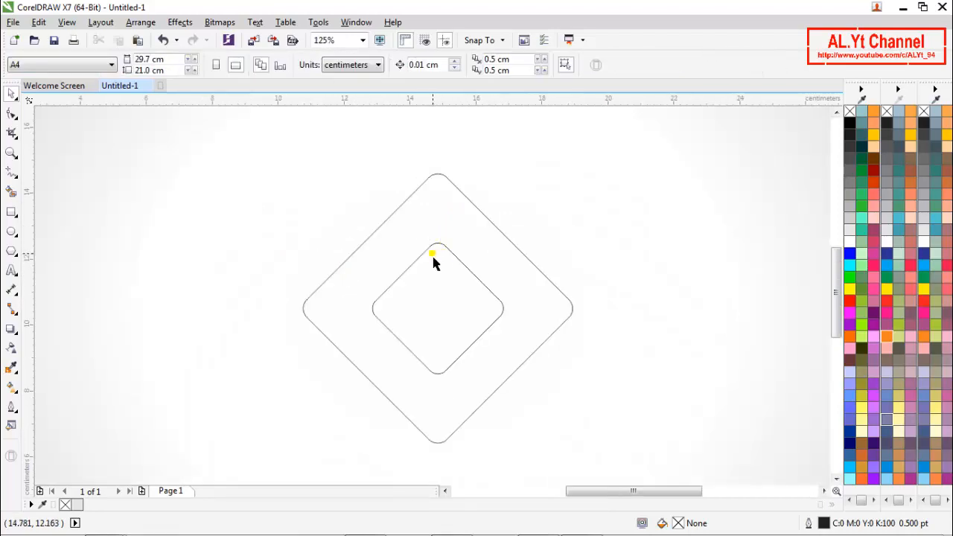
- Draw a straight line about 3.9 cm long at about 30 degrees from inside the inner square past the outer square's upper-right edge
click(12, 177)
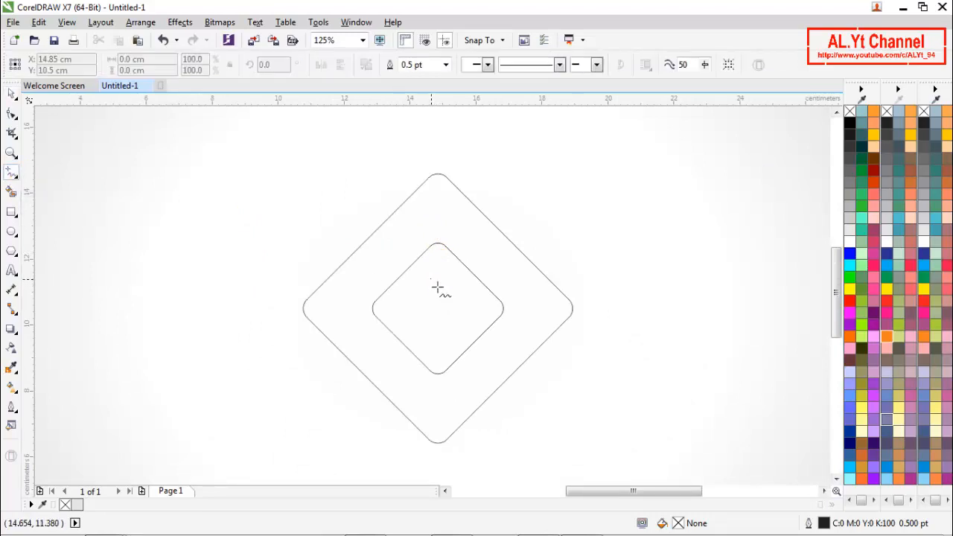
click(431, 279)
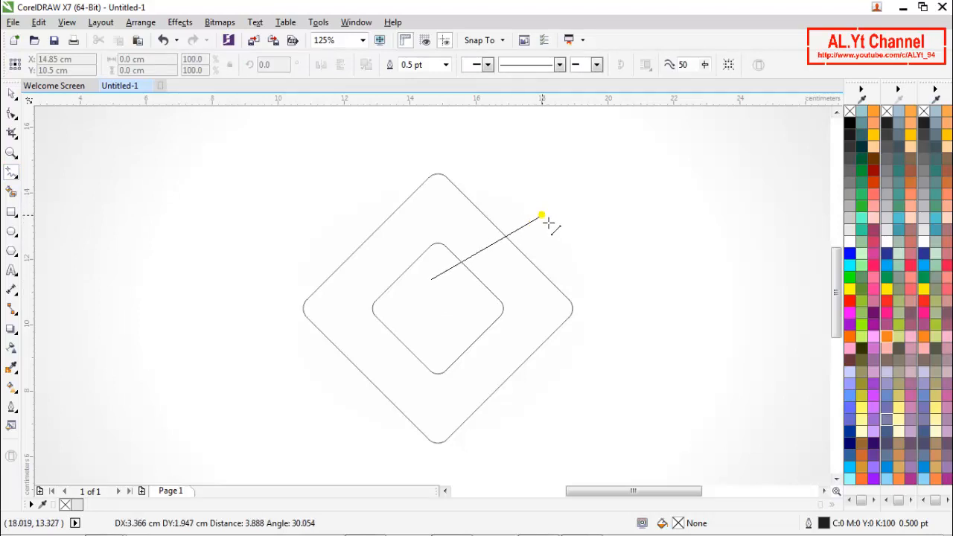
click(543, 216)
key(space)
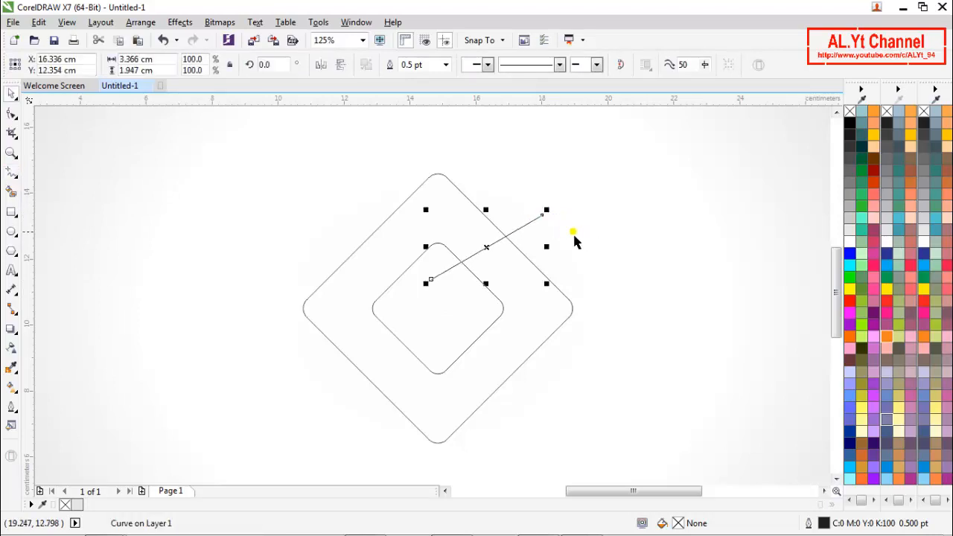
- Convert the slanted line to a curve and bend its middle upward into an arc
click(12, 114)
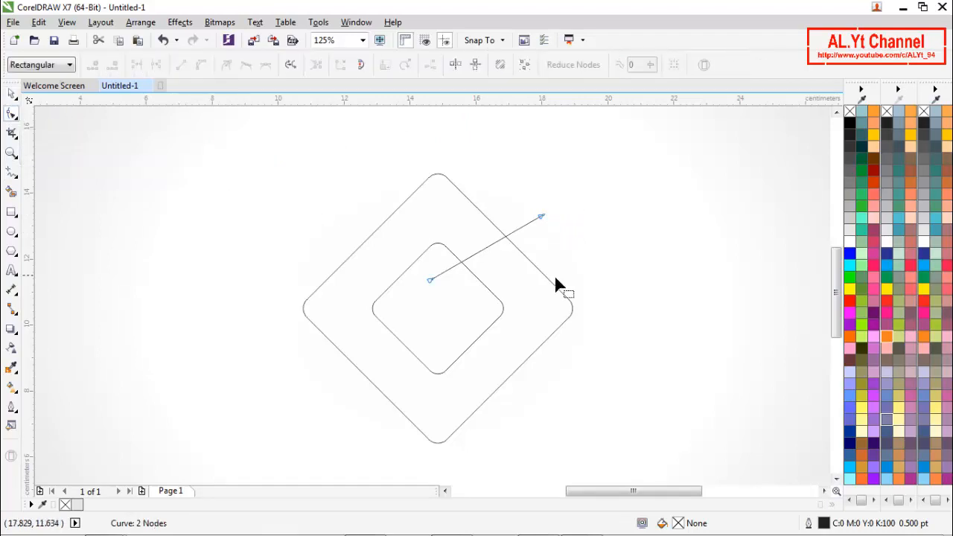
click(486, 249)
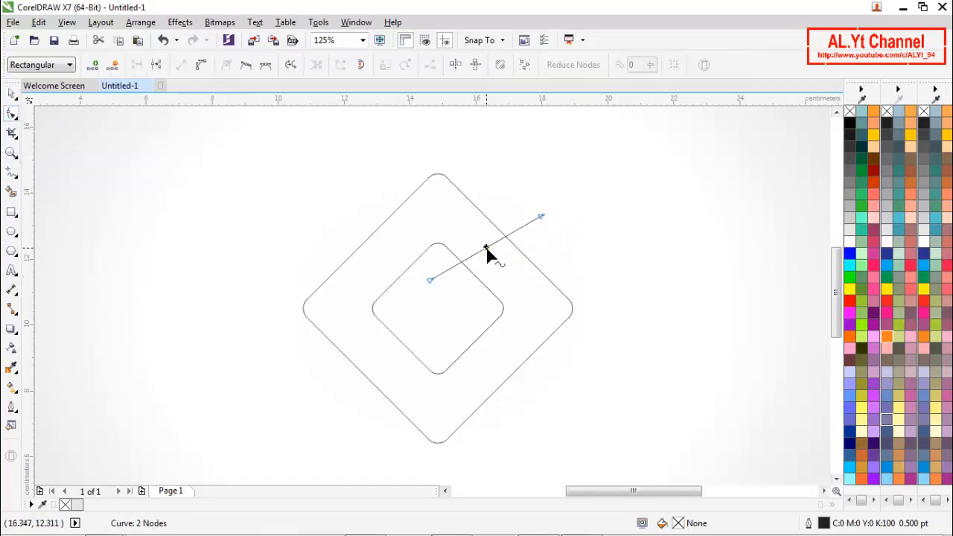
click(201, 66)
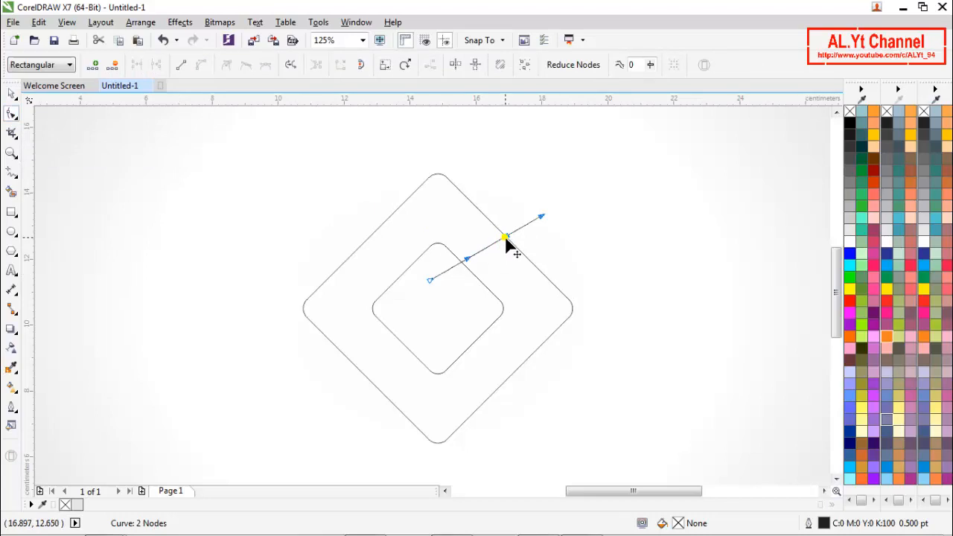
drag(488, 244, 469, 234)
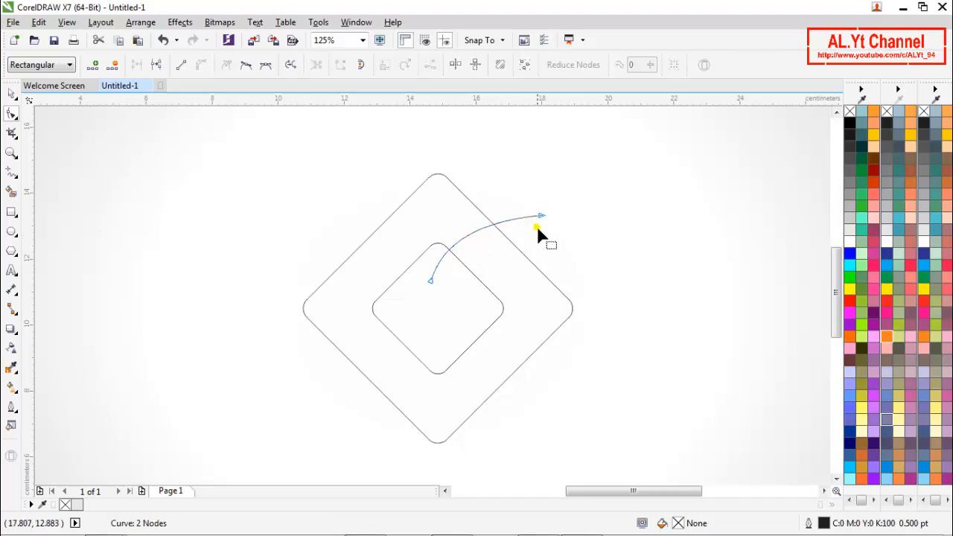
- Shift the arc's outer end node slightly outward, raise its control handle until it is nearly horizontal, and deselect the curve
click(539, 217)
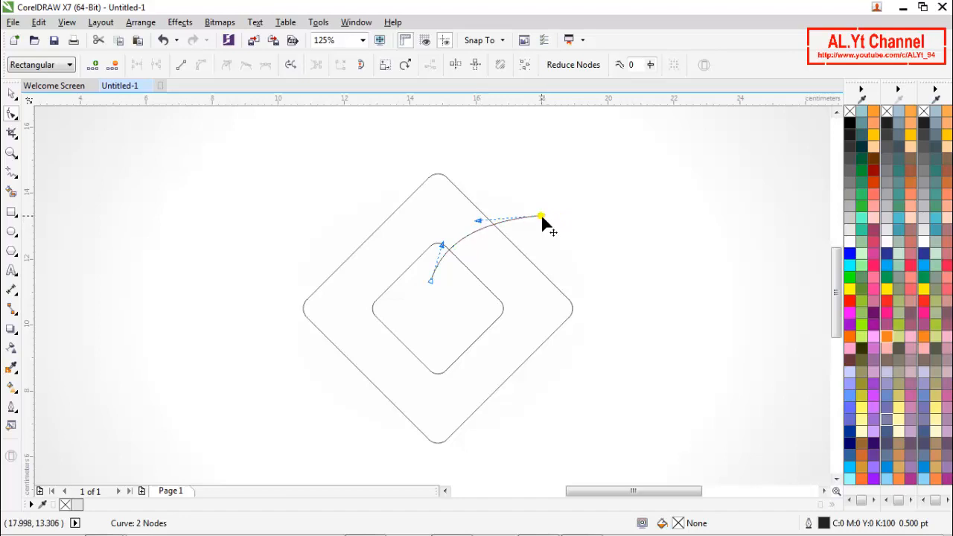
drag(543, 222, 548, 225)
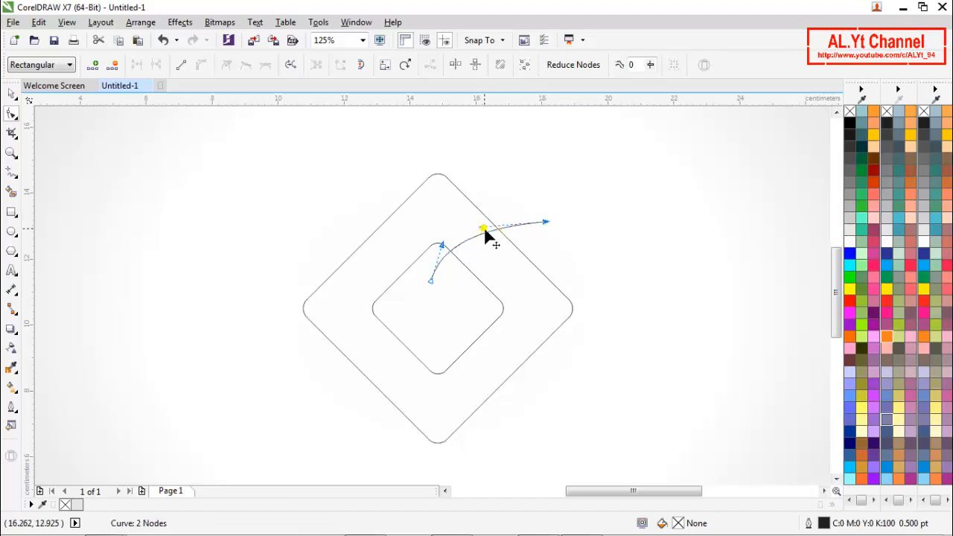
drag(484, 228, 478, 240)
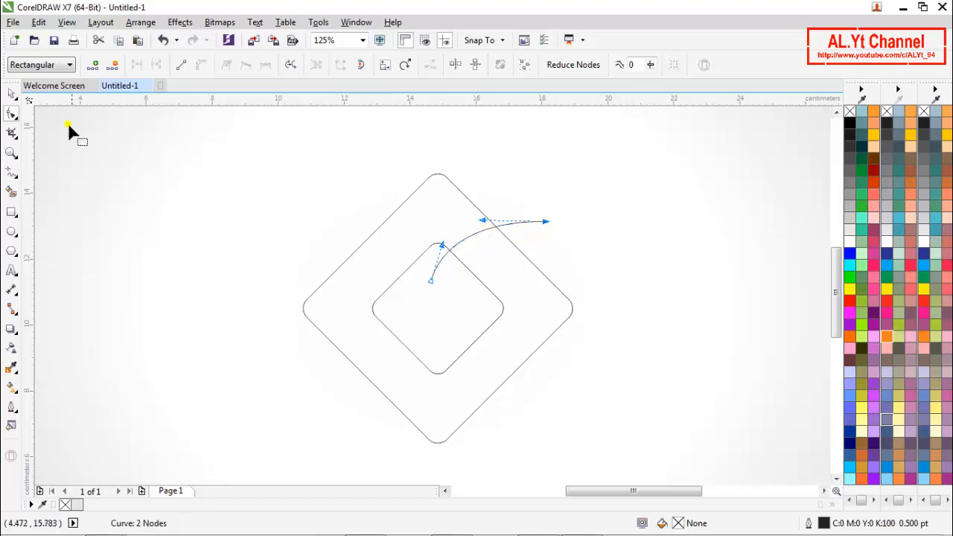
click(11, 93)
click(273, 208)
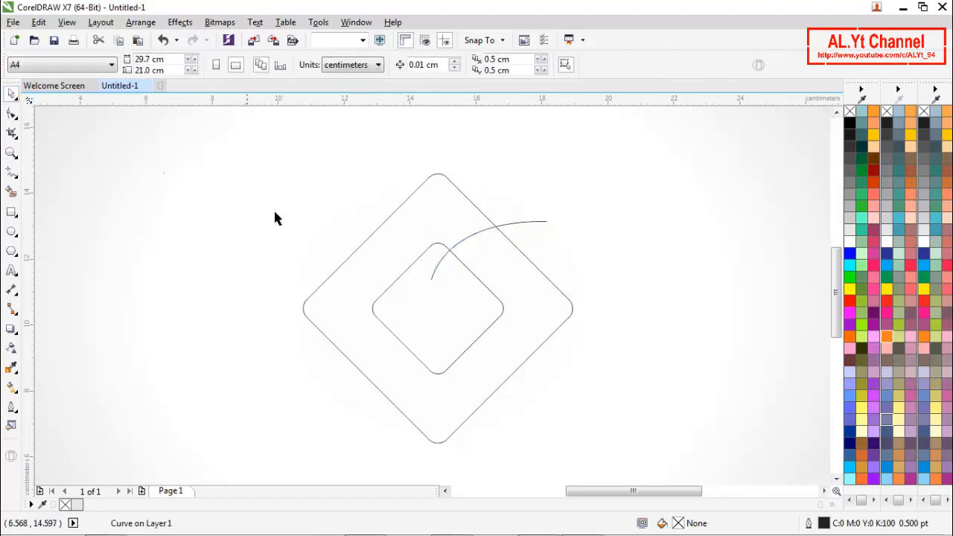
- Move the arc's rotation centre to the centre of the squares at 14.85, 10.5 cm
click(465, 236)
click(483, 248)
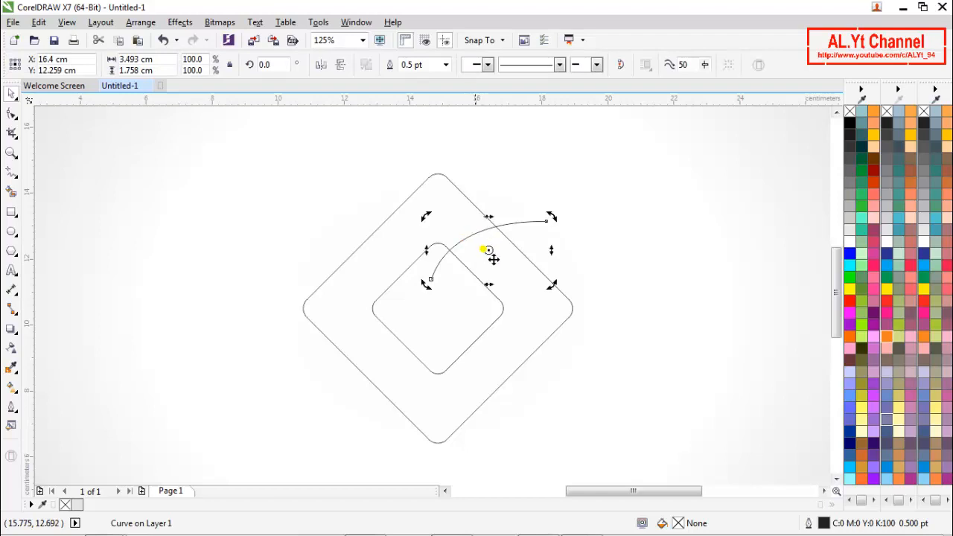
mouse_move(491, 256)
mouse_down()
mouse_move(447, 297)
mouse_move(444, 316)
mouse_move(438, 302)
mouse_up()
- Rotate the arc by 90 degrees with one copy, repeating until four arcs surround the centre, and close the transformation settings
click(139, 24)
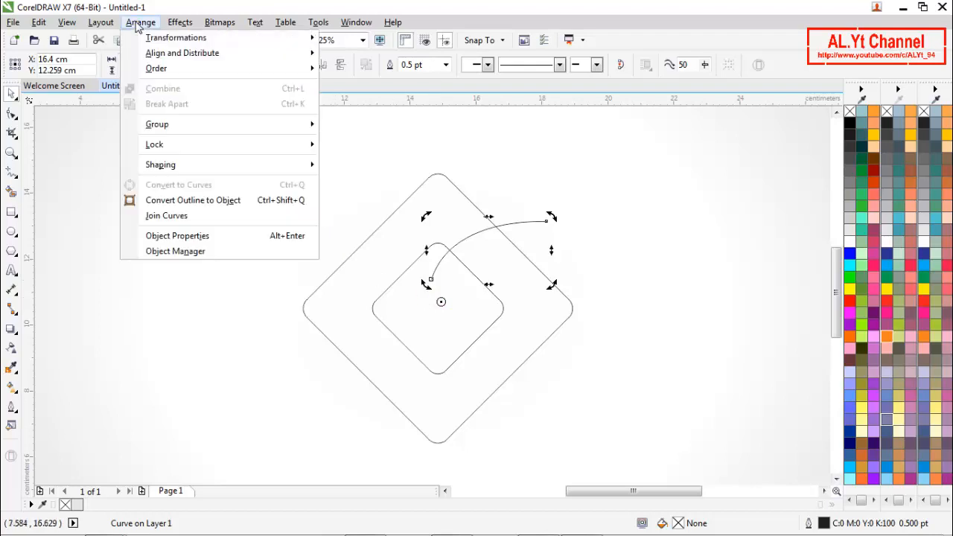
mouse_move(149, 41)
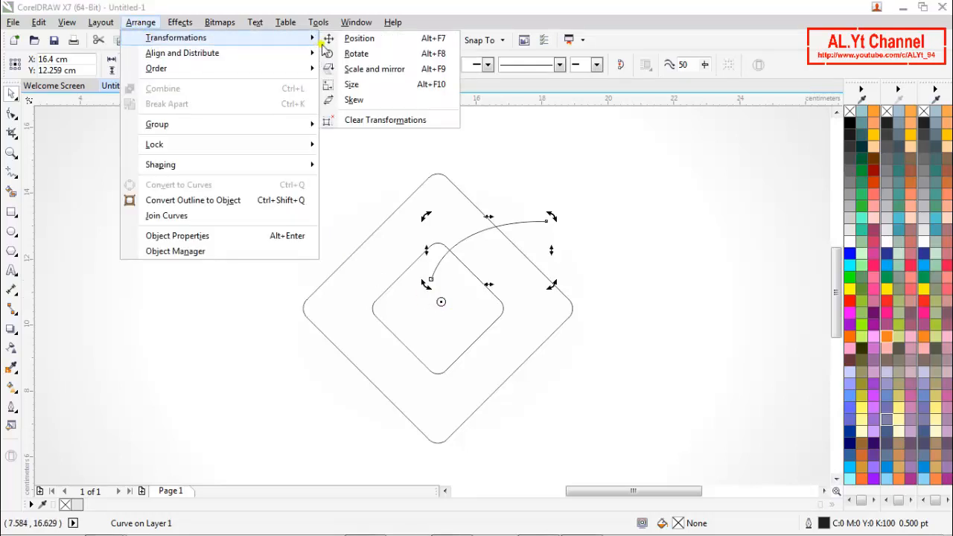
click(352, 56)
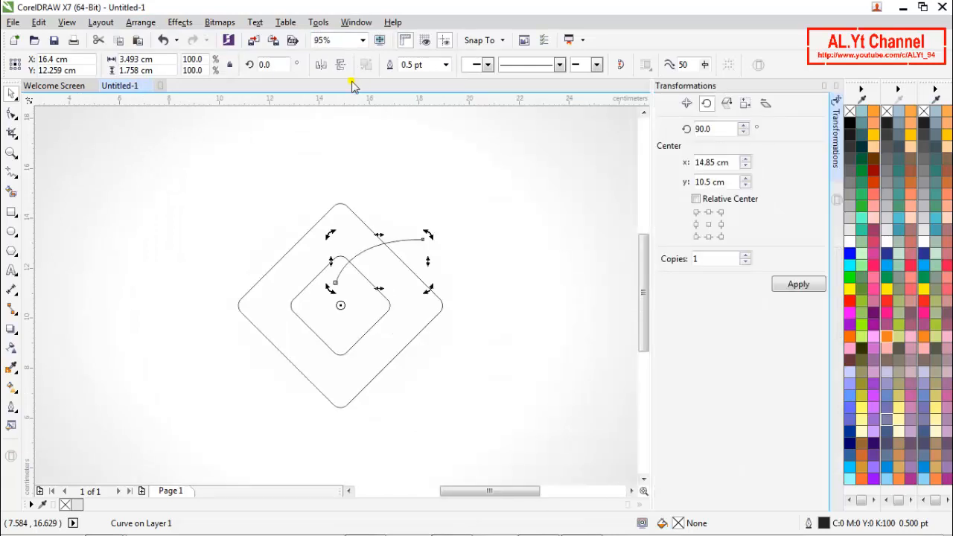
drag(726, 135, 711, 136)
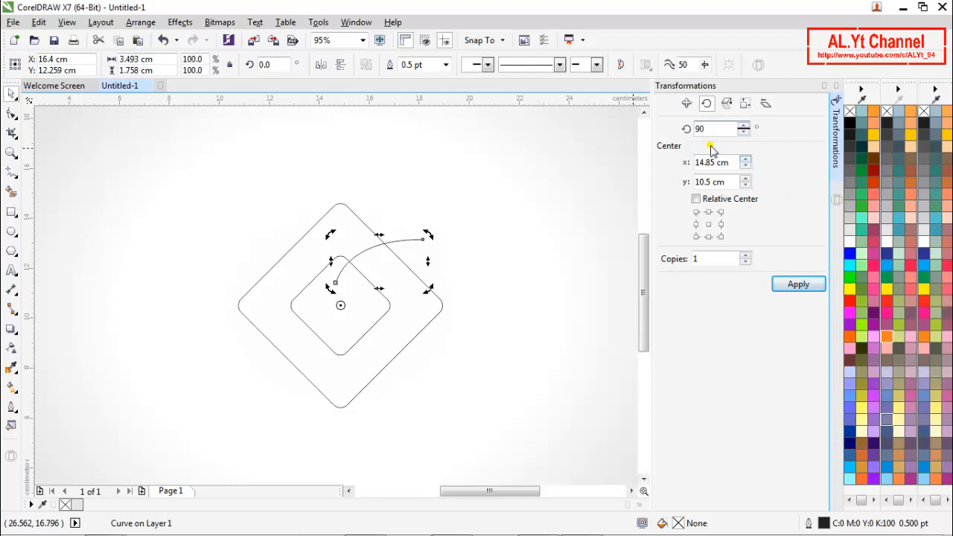
click(794, 289)
click(795, 291)
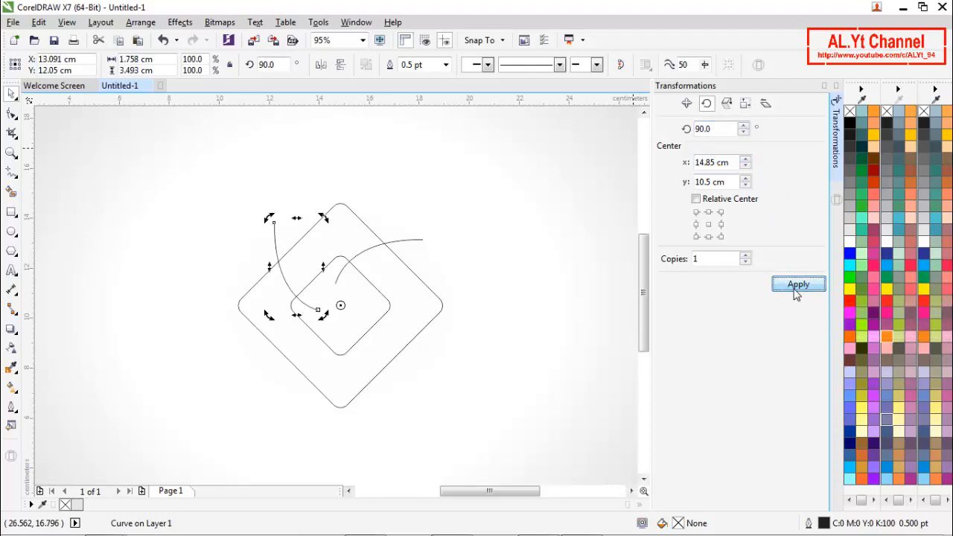
click(794, 290)
click(795, 291)
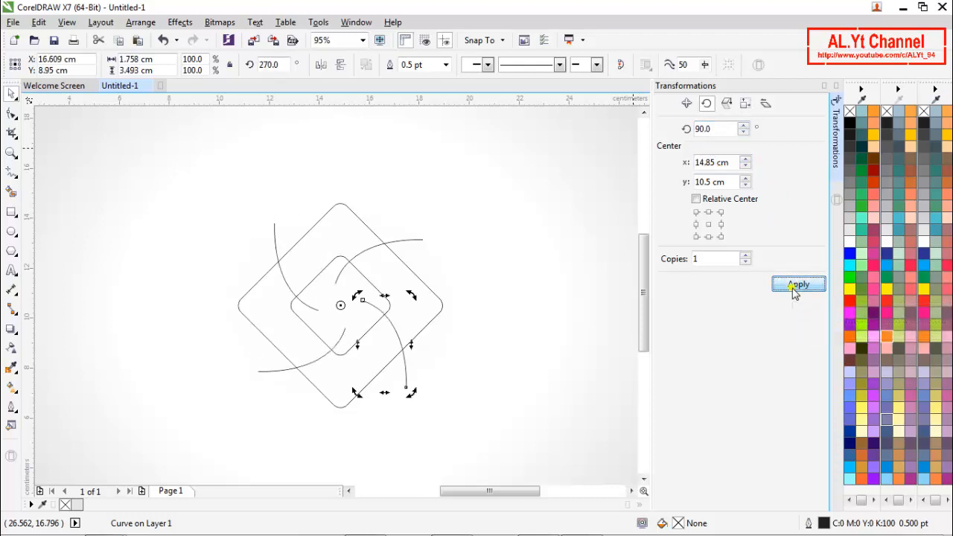
click(563, 285)
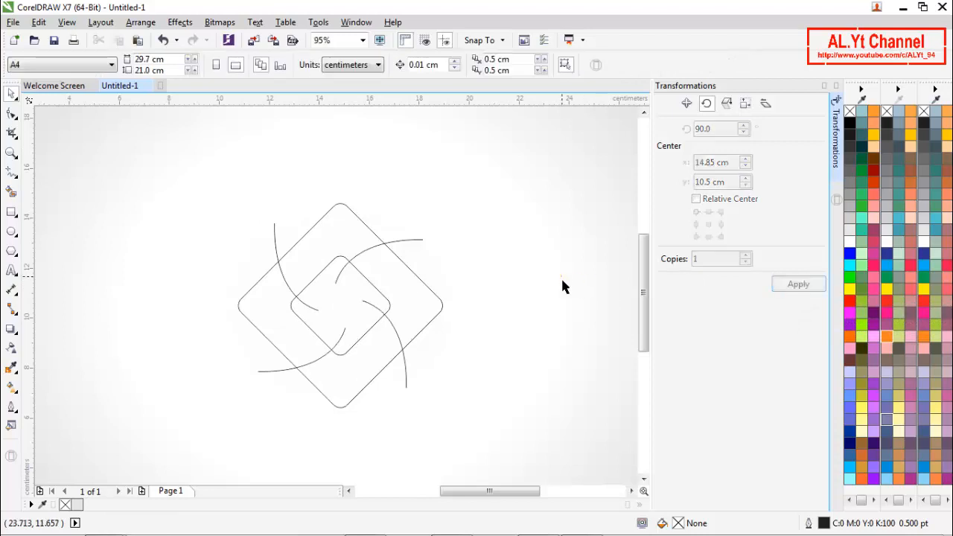
click(833, 87)
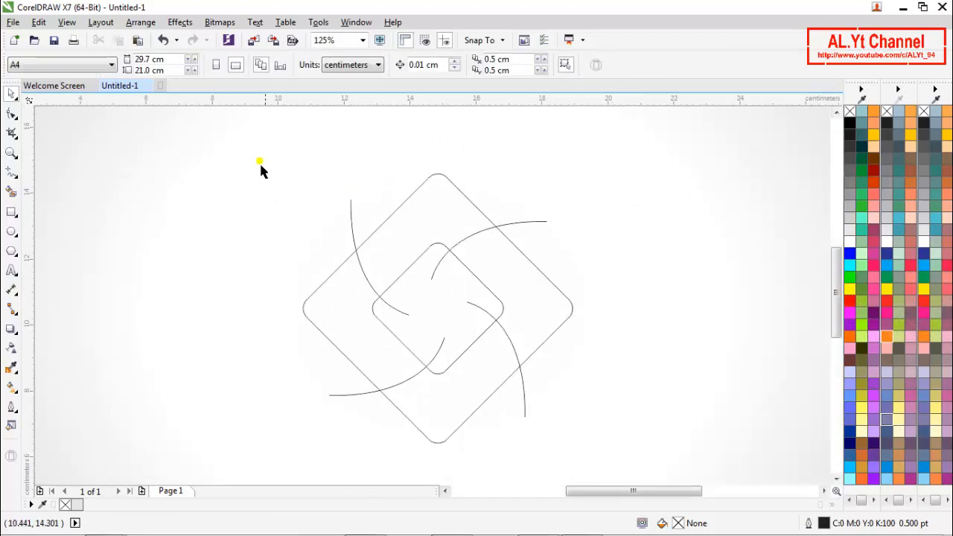
- Group the two squares with the four arcs and centre the group on the page
mouse_move(214, 127)
mouse_down()
mouse_move(378, 301)
mouse_move(521, 417)
mouse_move(610, 467)
mouse_up()
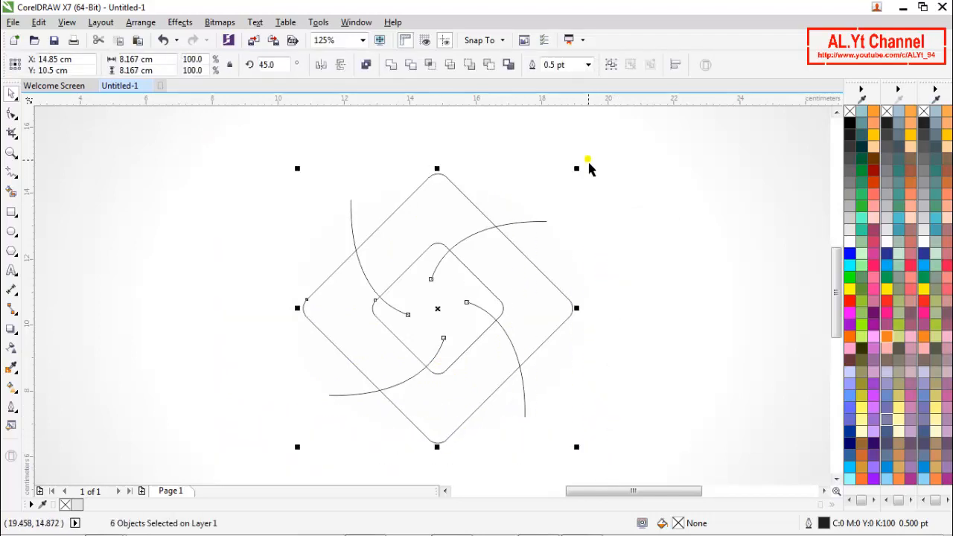
click(610, 66)
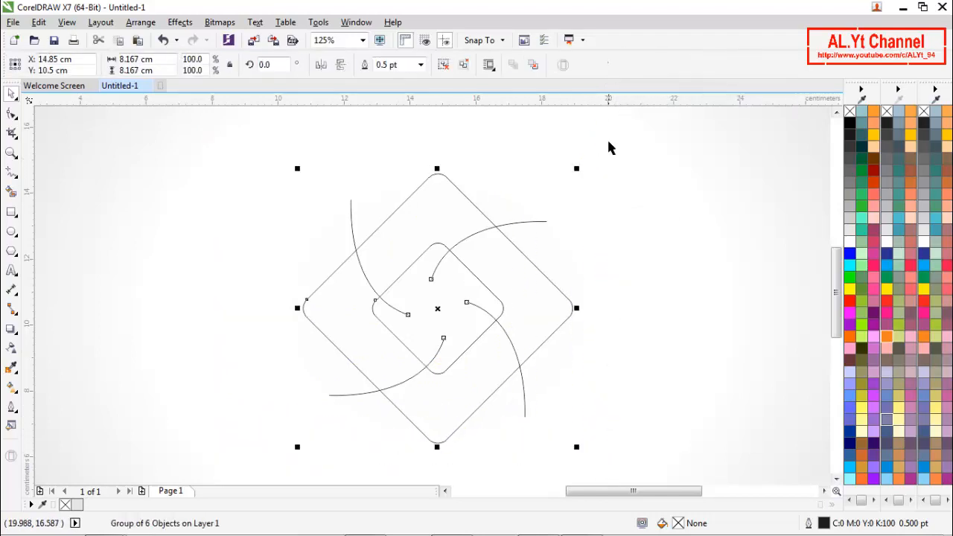
click(612, 192)
drag(504, 256, 414, 237)
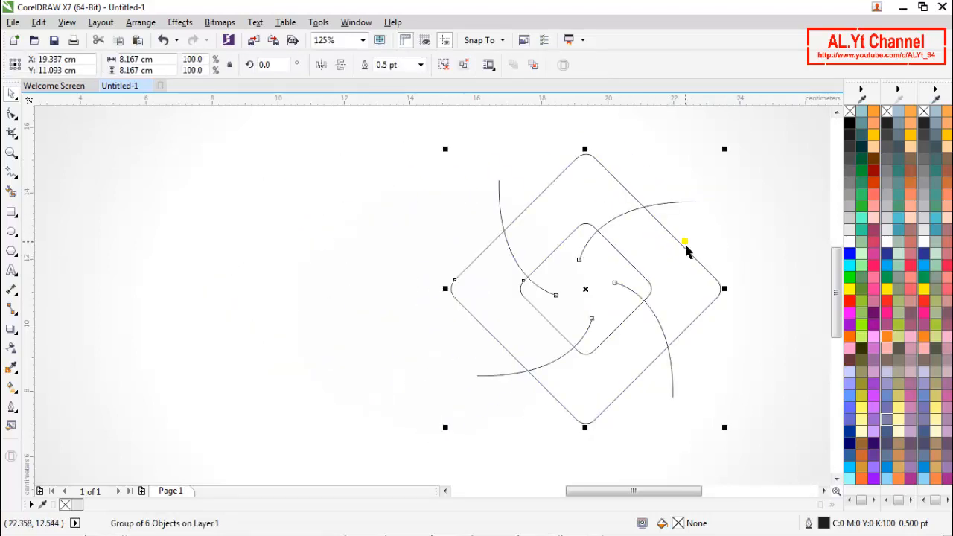
key(p)
click(600, 245)
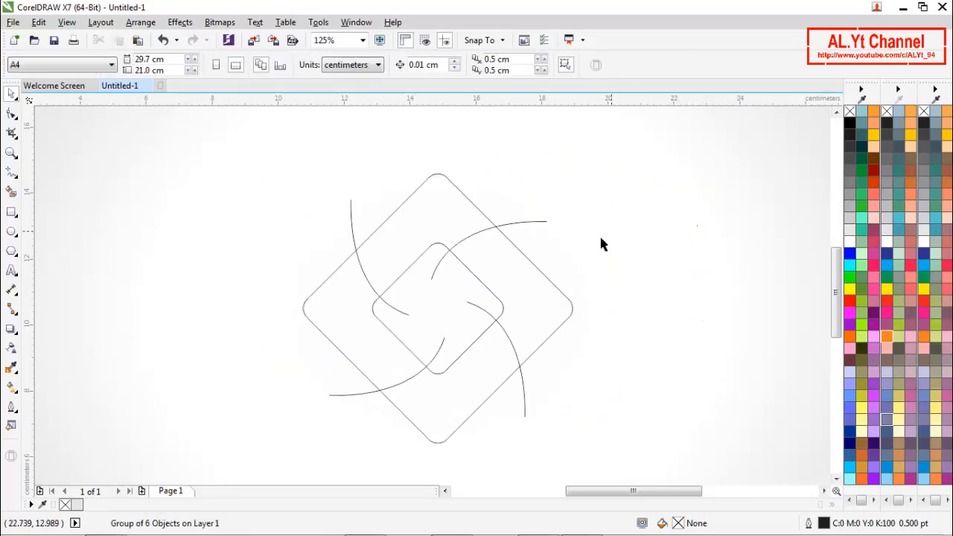
- Smart-fill the four sections between the outer and inner squares with purple #9900CC and a 0.5 pt outline
click(12, 193)
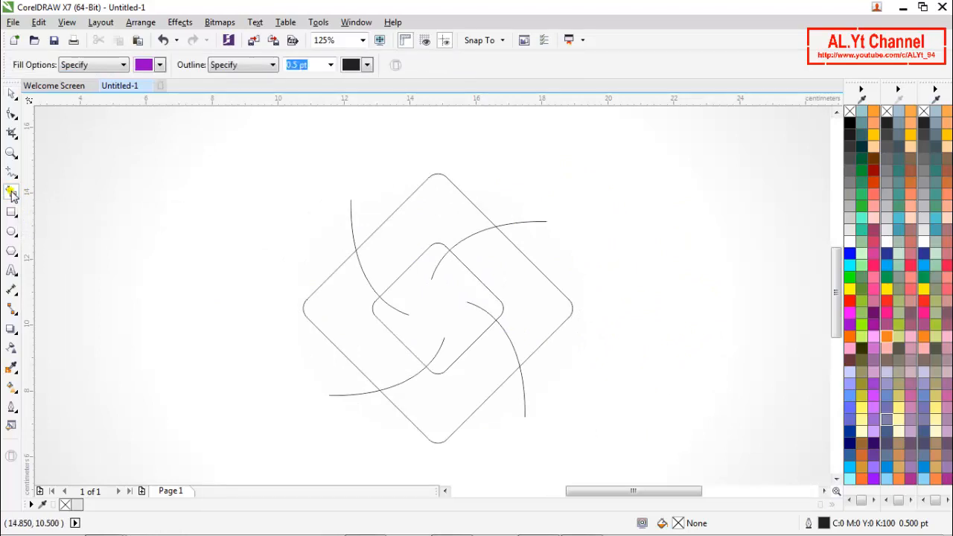
click(447, 227)
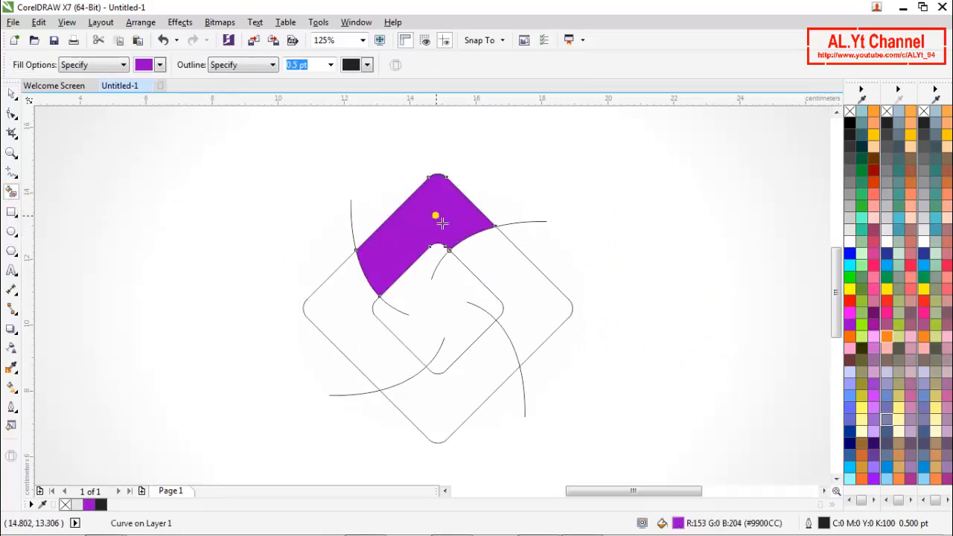
click(386, 347)
click(447, 420)
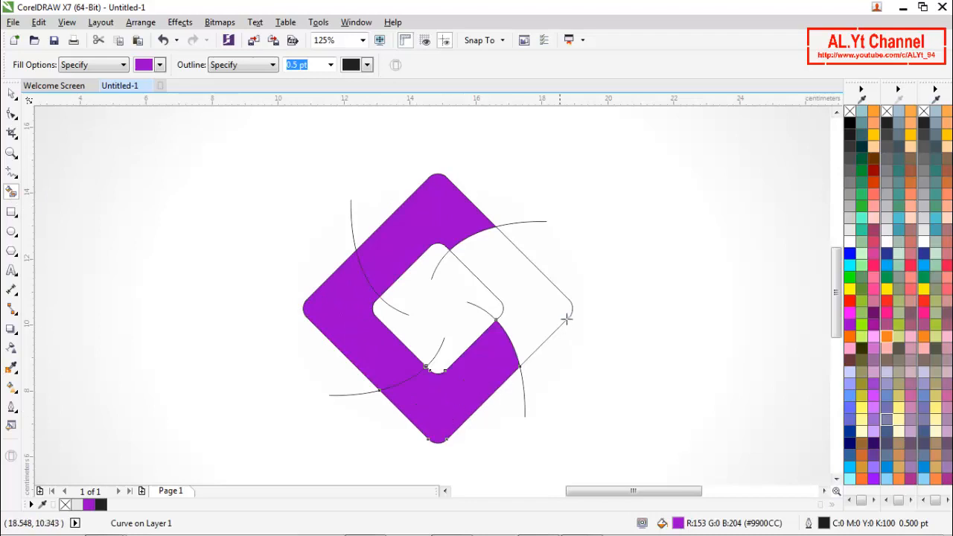
click(563, 316)
- Move the group of construction lines horizontally off the purple shapes to their left, and deselect it
key(space)
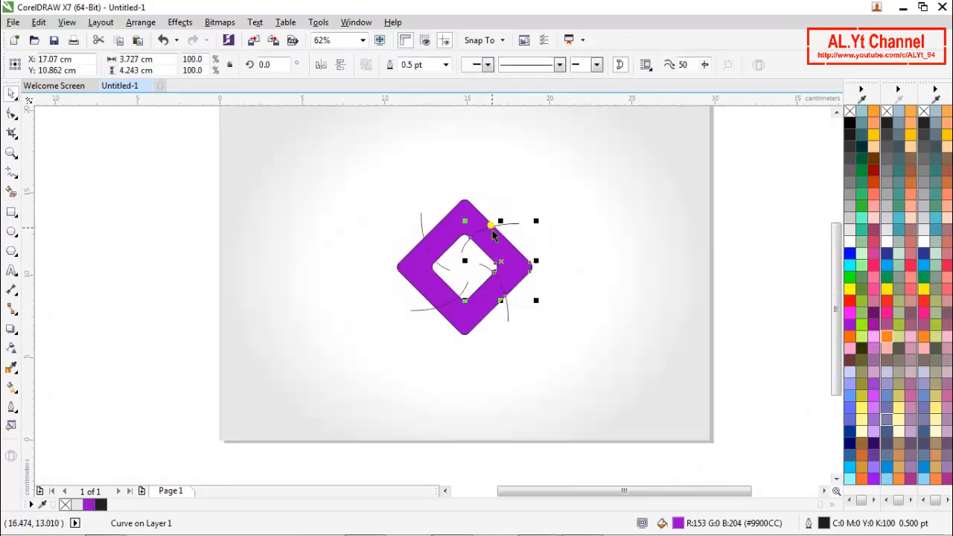
scroll(493, 227, down, 2)
click(563, 216)
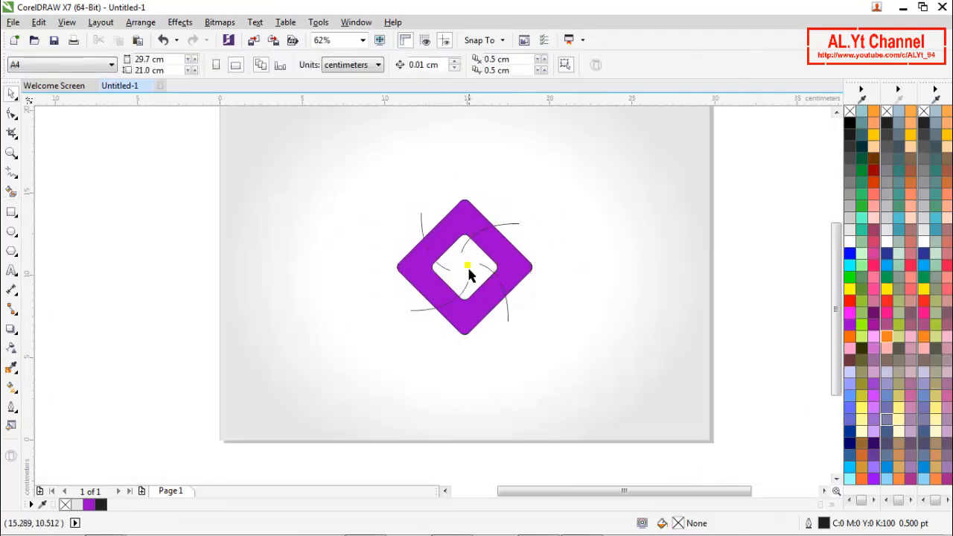
click(468, 267)
drag(478, 274, 300, 276)
click(388, 223)
scroll(472, 233, up, 2)
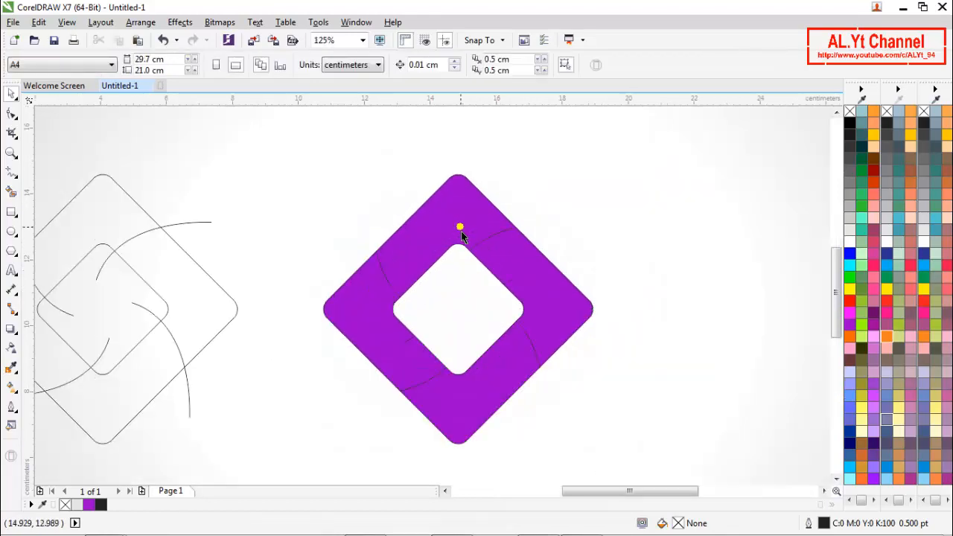
- Recolour the ring's top section dark green #006633 and its left section blue C100 M100 Y0 K0
click(451, 228)
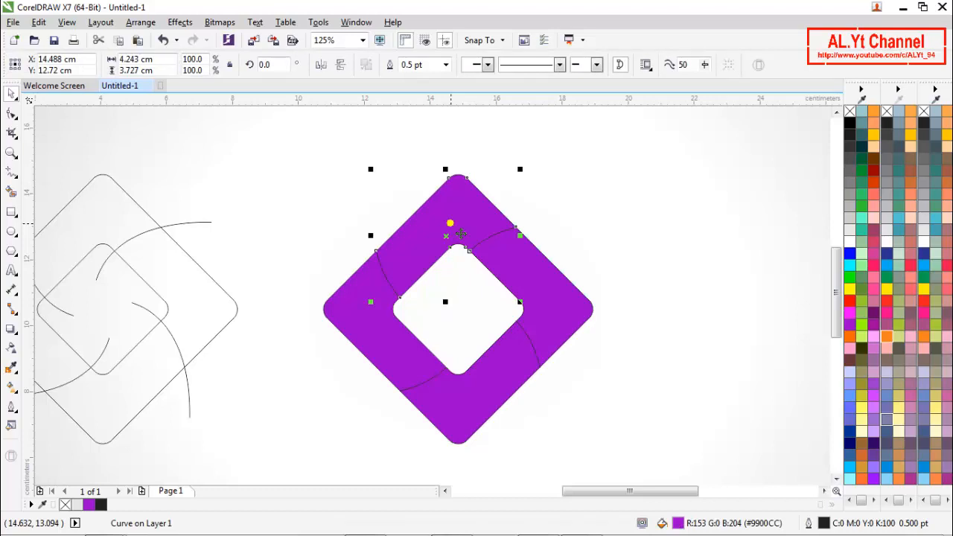
click(862, 160)
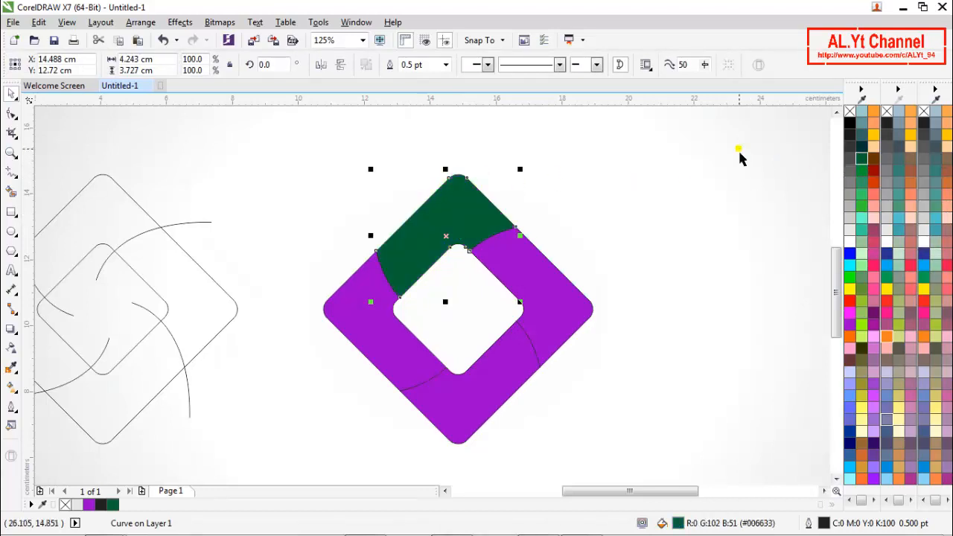
click(385, 355)
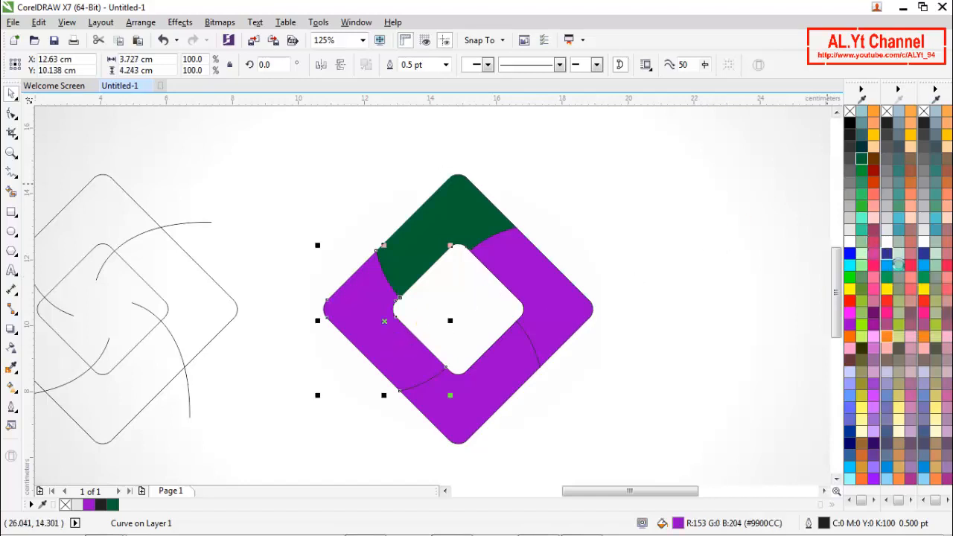
click(850, 253)
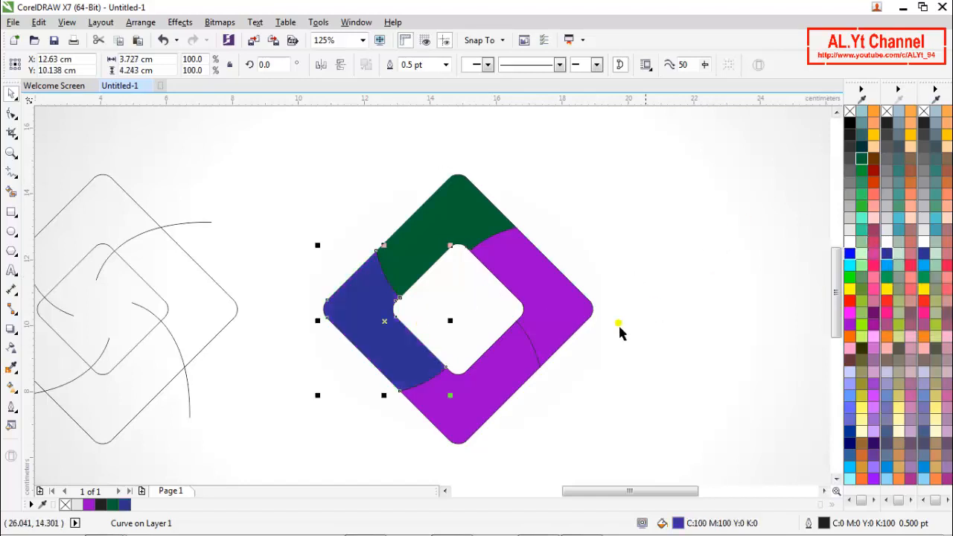
- Recolour the ring's bottom section orange C0 M60 Y100 K0 and its right section yellow, and deselect
click(486, 412)
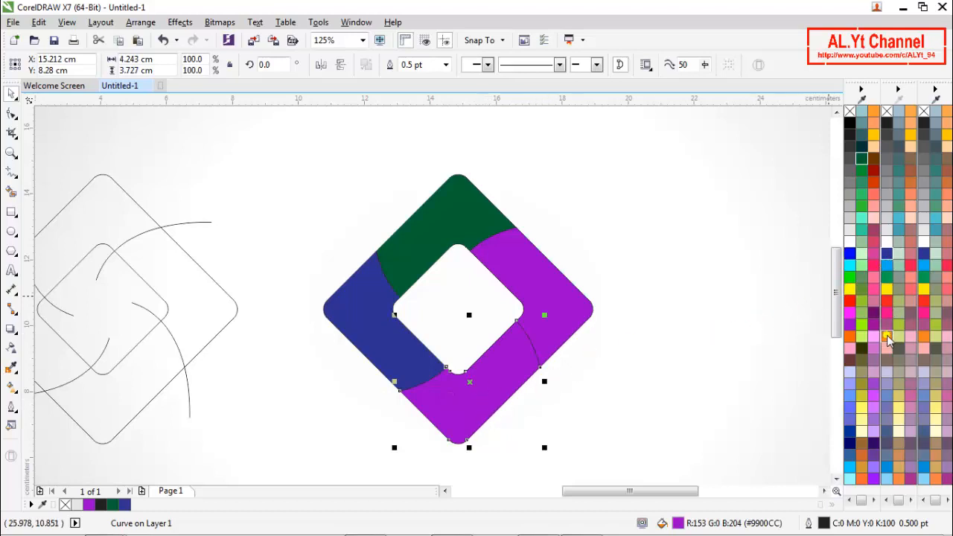
click(887, 338)
click(534, 290)
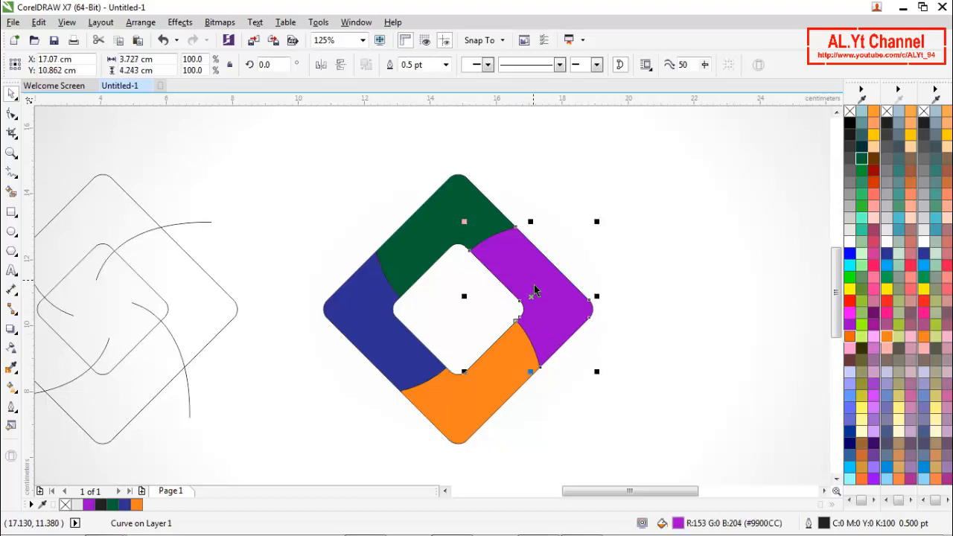
click(885, 291)
click(698, 283)
click(694, 275)
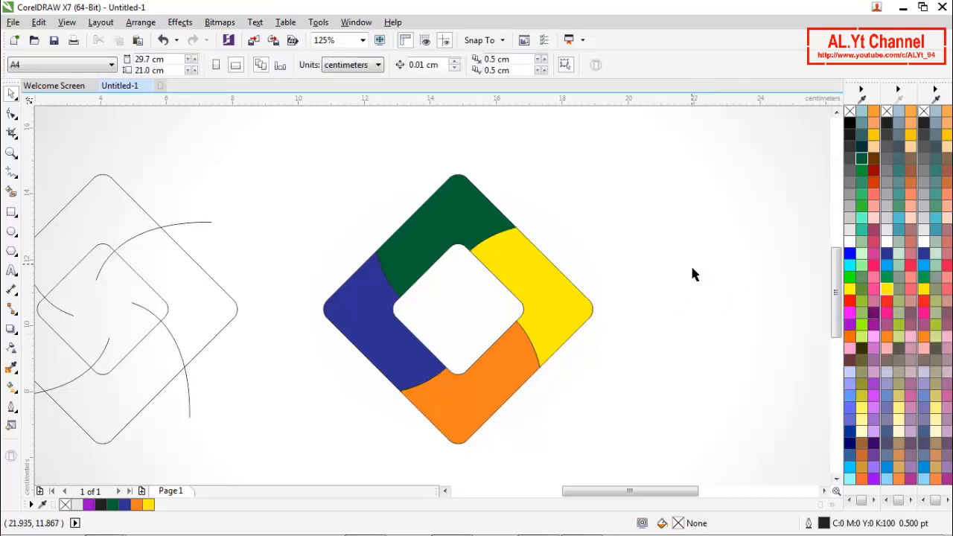
- Give the green section an elliptical fountain fill with a bright green centre shifted slightly up and left, fading to dark green
click(461, 221)
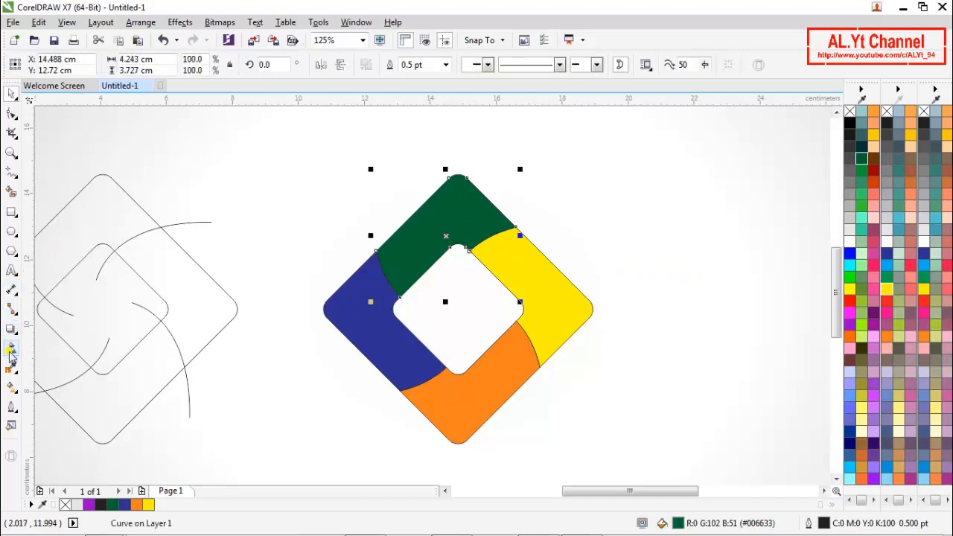
click(11, 388)
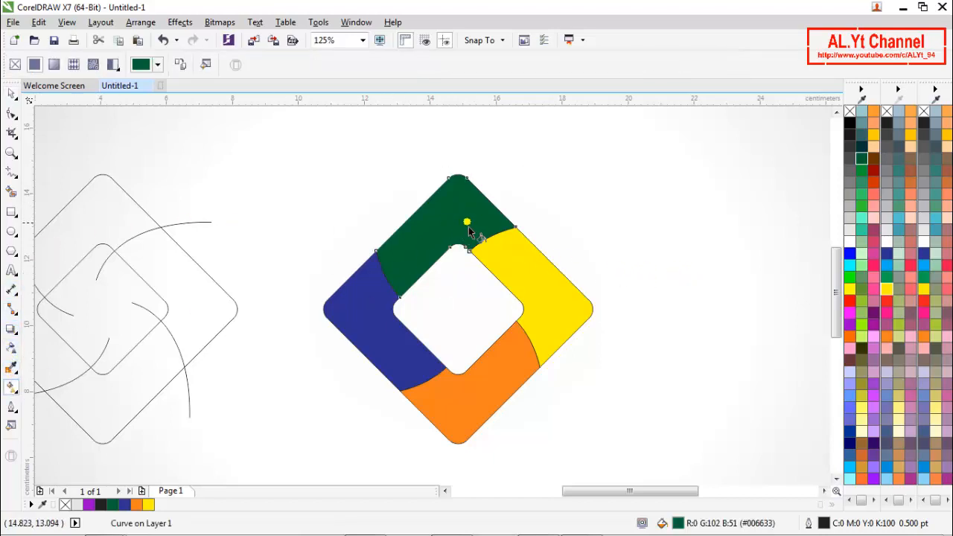
click(54, 65)
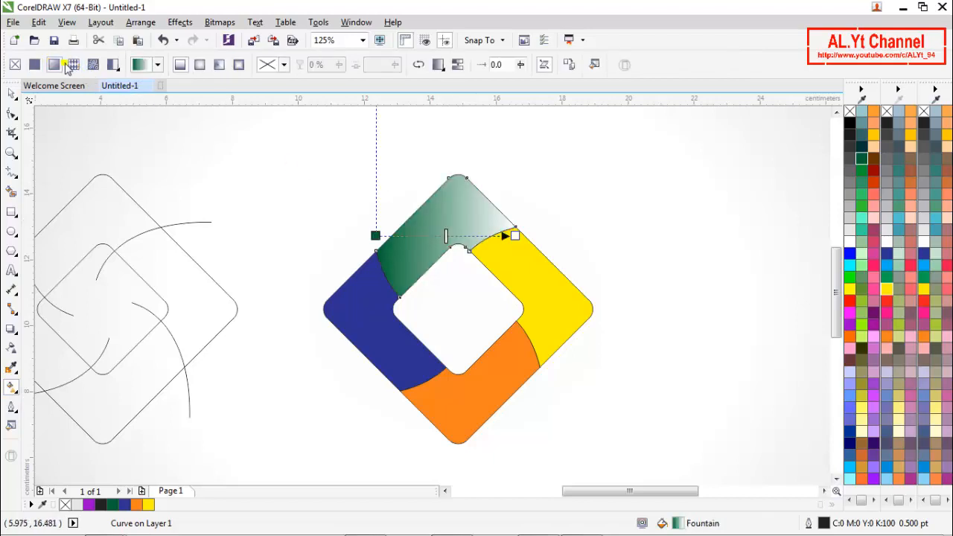
click(200, 65)
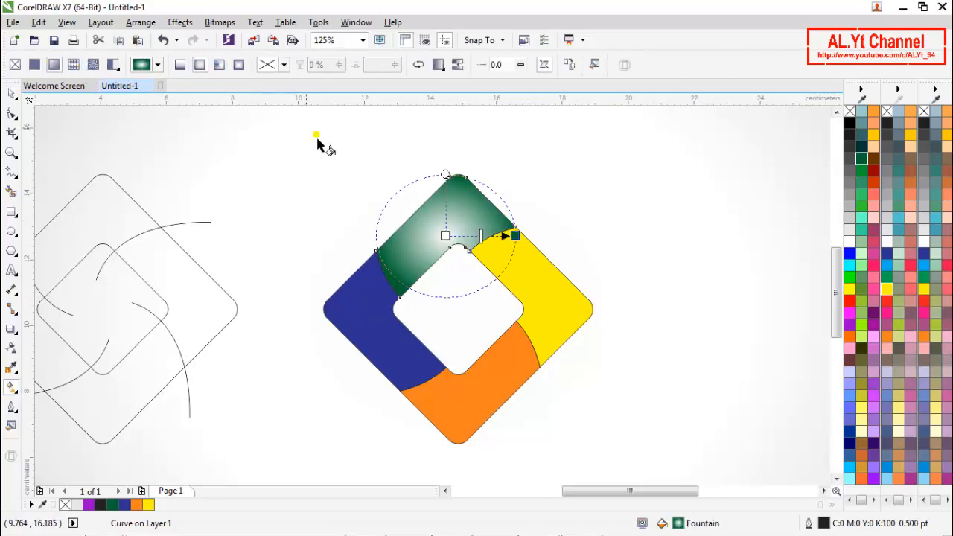
drag(443, 237, 431, 229)
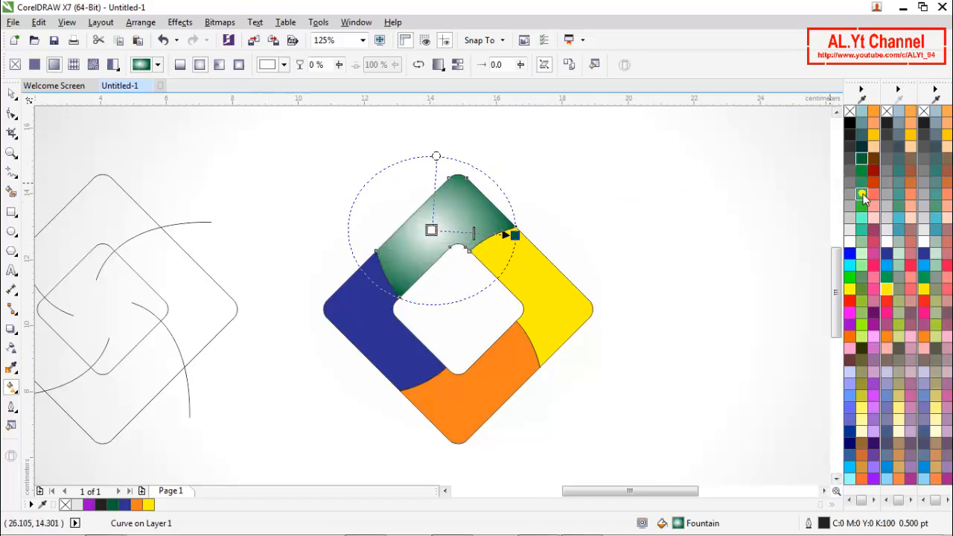
drag(623, 226, 432, 229)
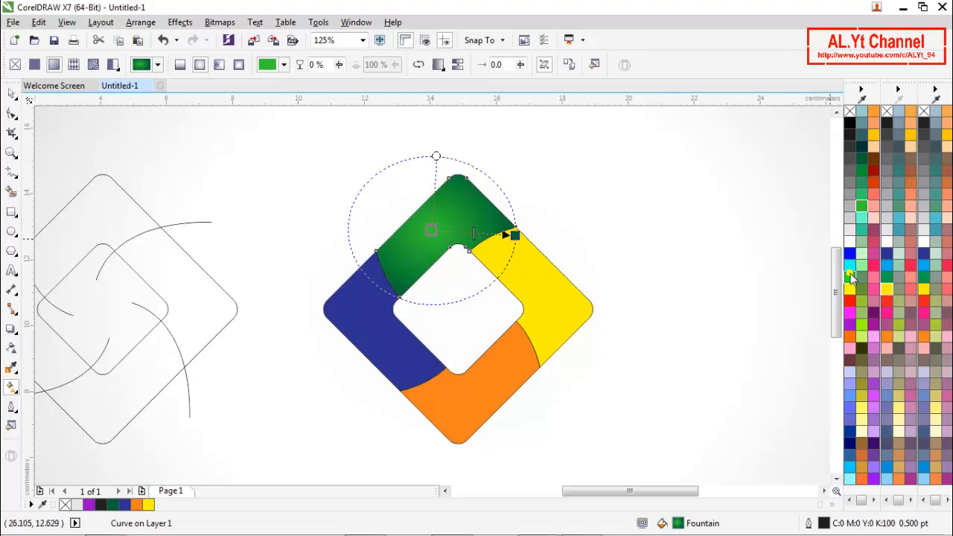
drag(611, 279, 432, 229)
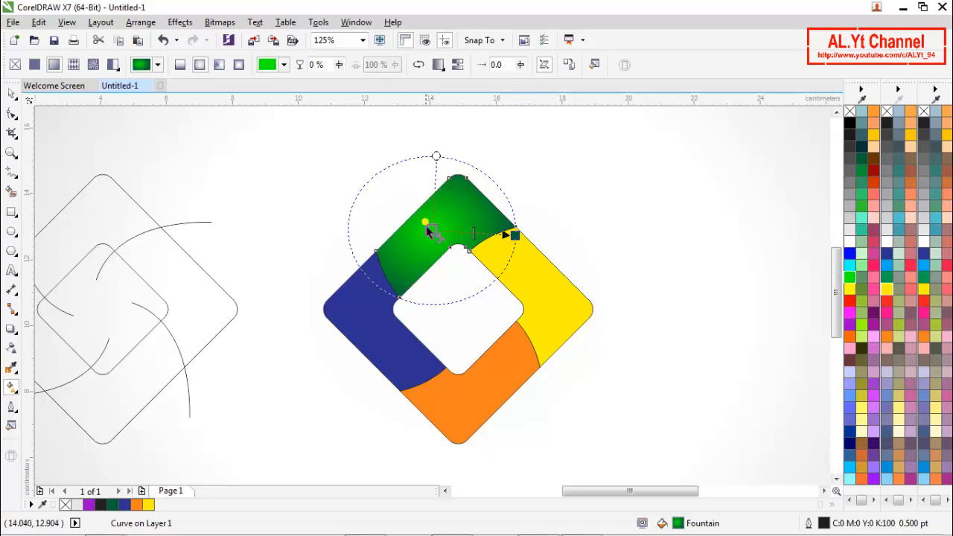
- Give the blue section an elliptical fountain fill with a sky-blue centre on its lower-left edge
click(373, 330)
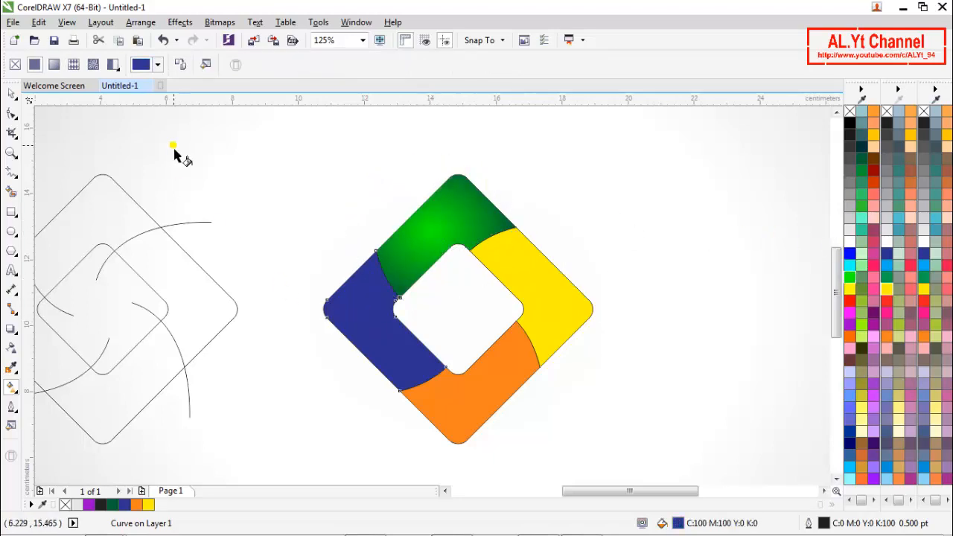
click(54, 64)
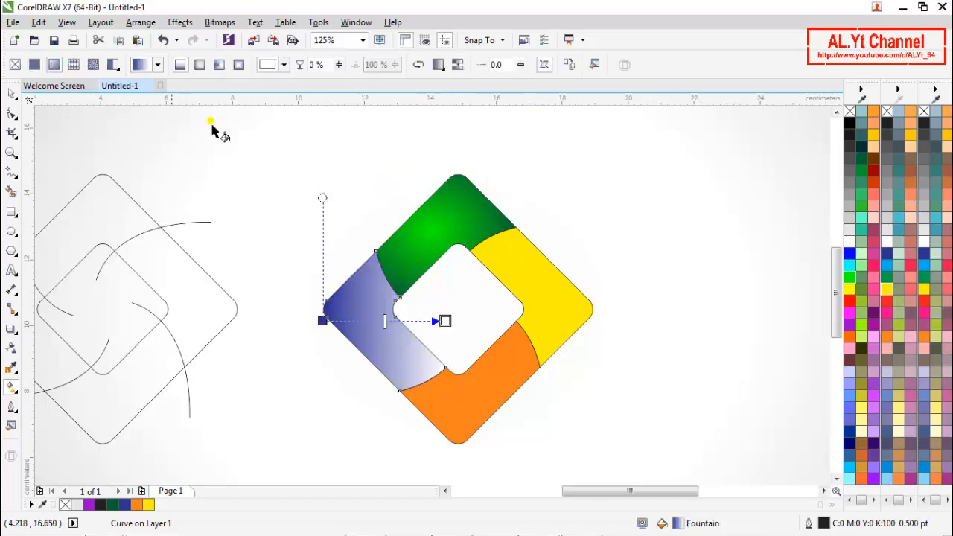
click(199, 65)
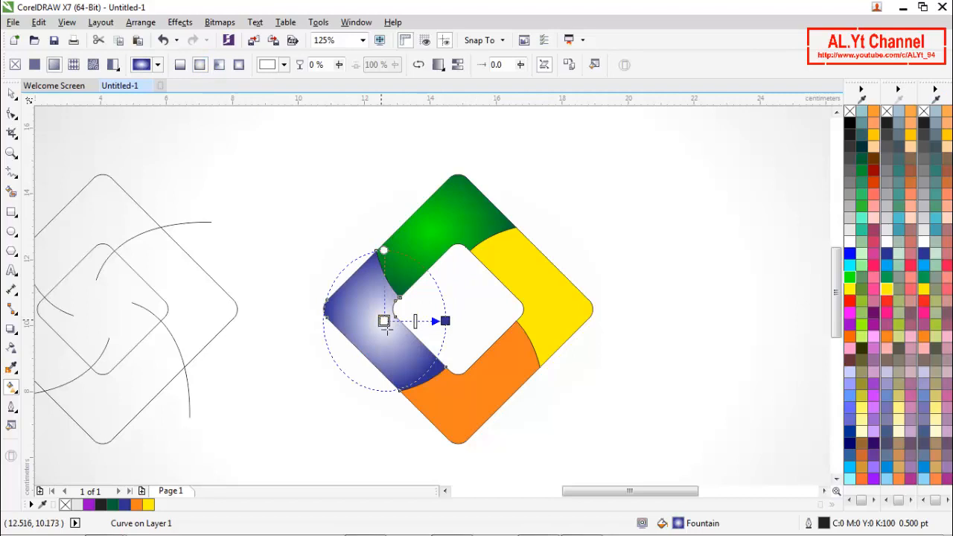
drag(384, 322, 370, 364)
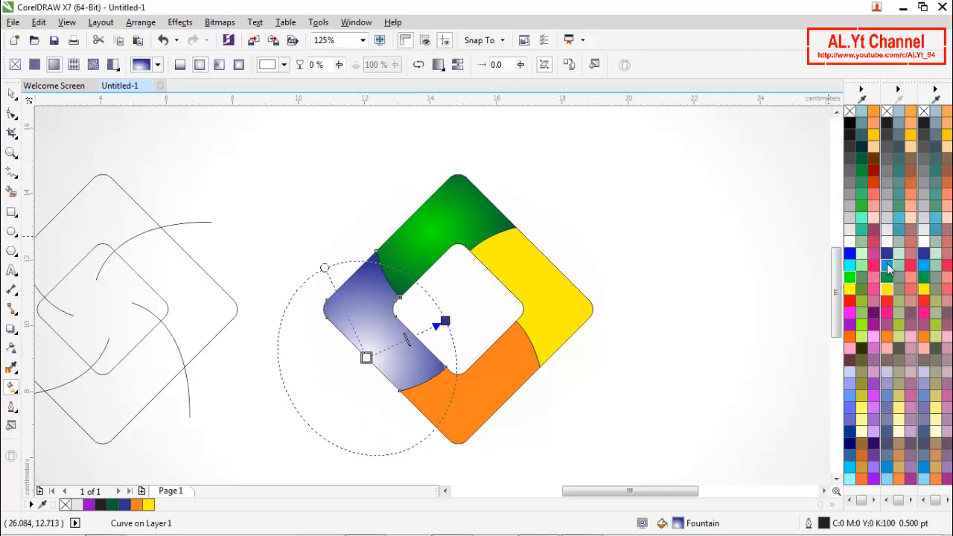
drag(456, 336, 367, 357)
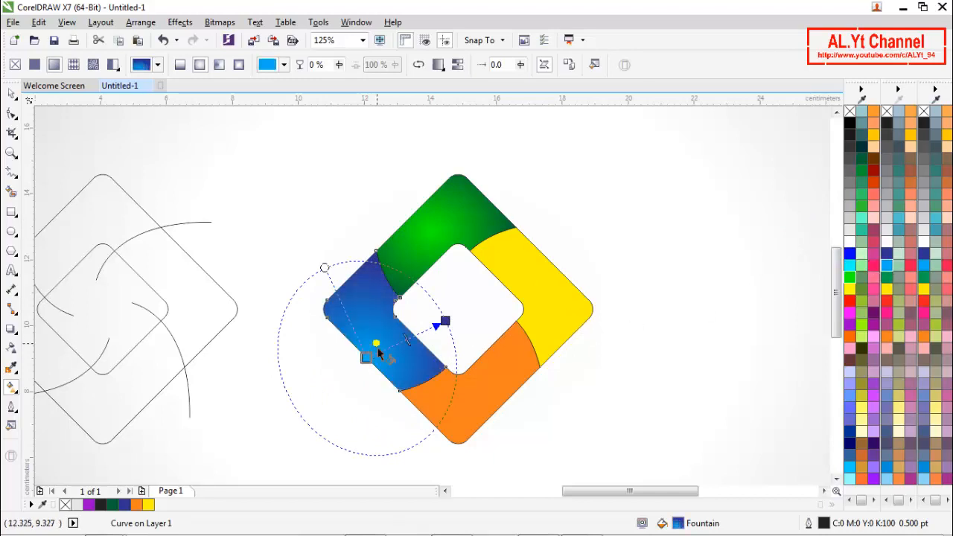
- Stretch the blue section's gradient from its lower corner beside the orange section to its upper corner beside the green section
drag(444, 321, 402, 283)
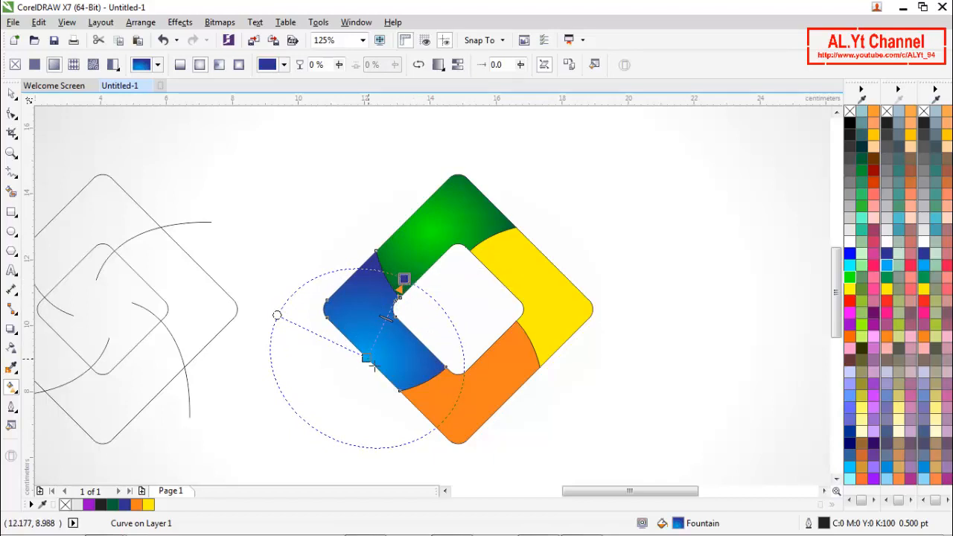
drag(366, 358, 398, 390)
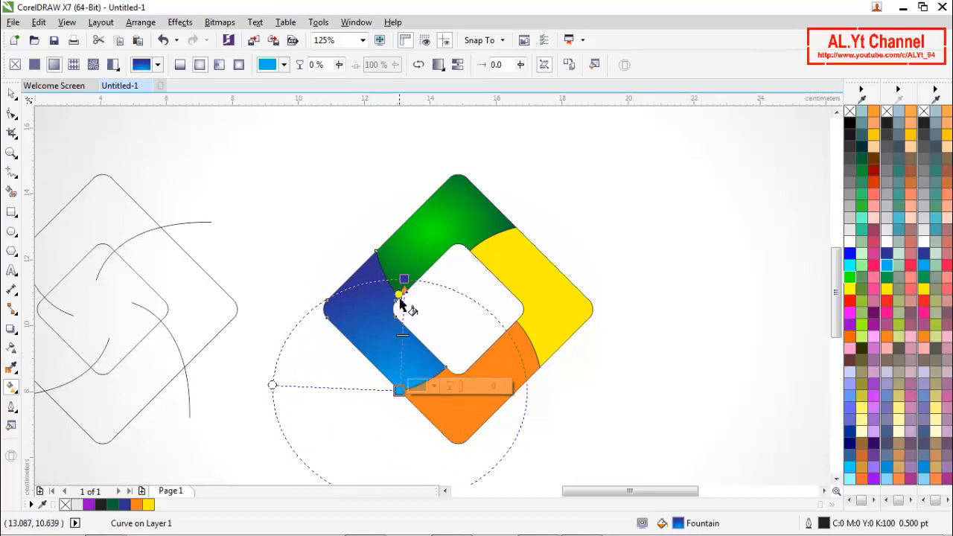
drag(403, 278, 375, 251)
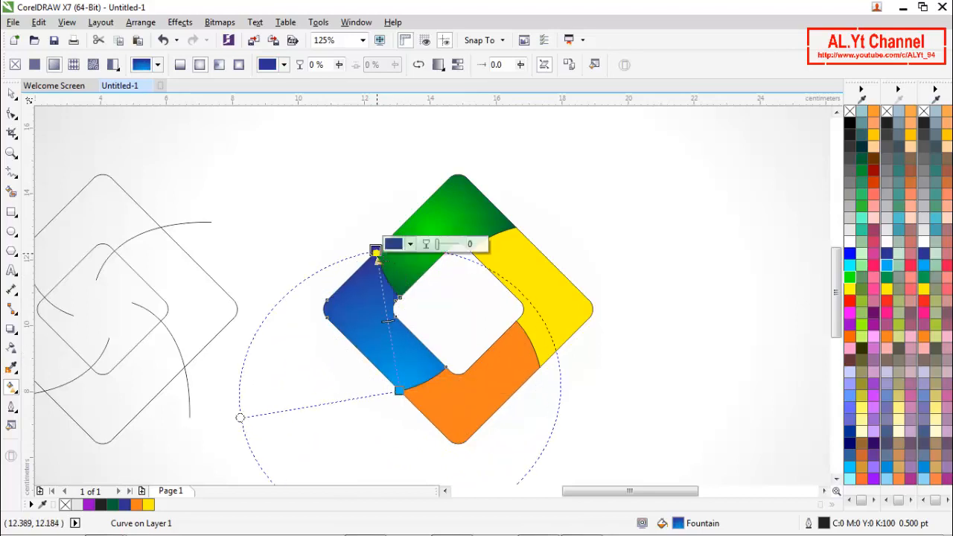
- Stretch the green section's gradient from its outer corner beside the blue section to its outer corner beside the yellow section
click(432, 222)
drag(425, 236, 376, 251)
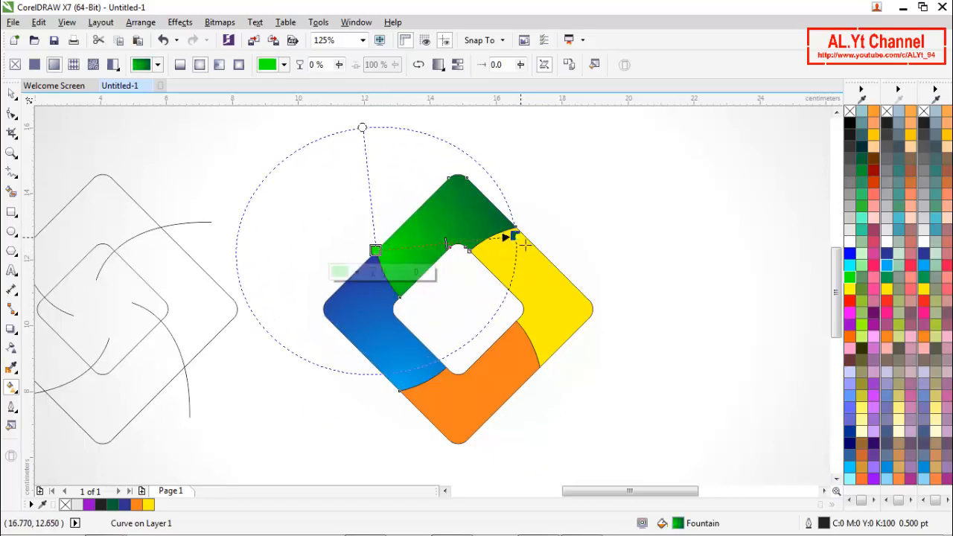
drag(514, 236, 514, 227)
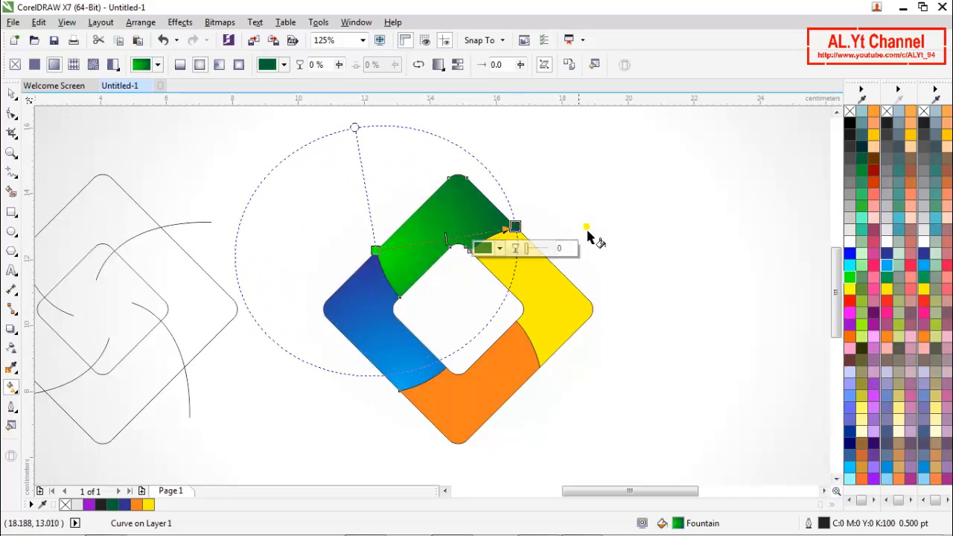
- Give the orange section an elliptical fountain fill with a yellow centre on its lower-right edge and orange at the corner beside the blue section
click(467, 387)
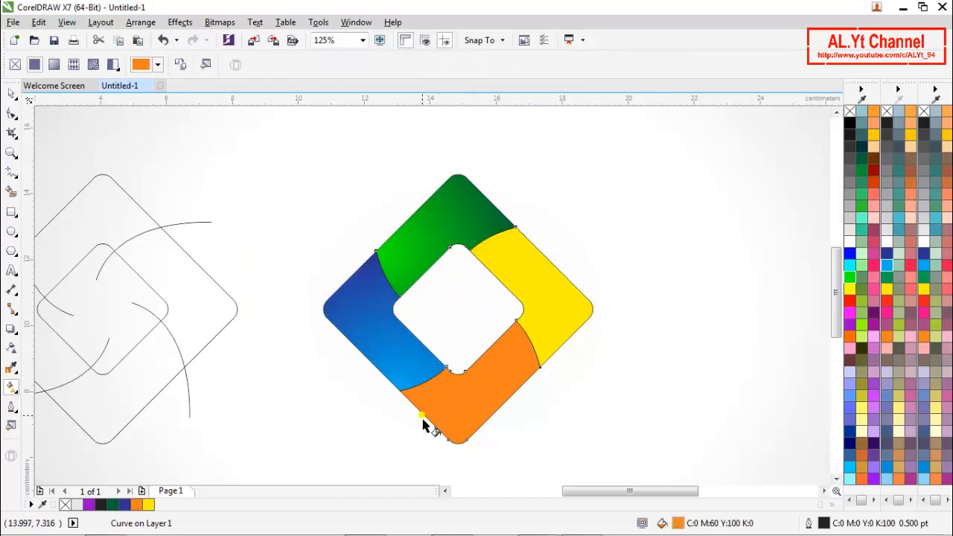
click(53, 67)
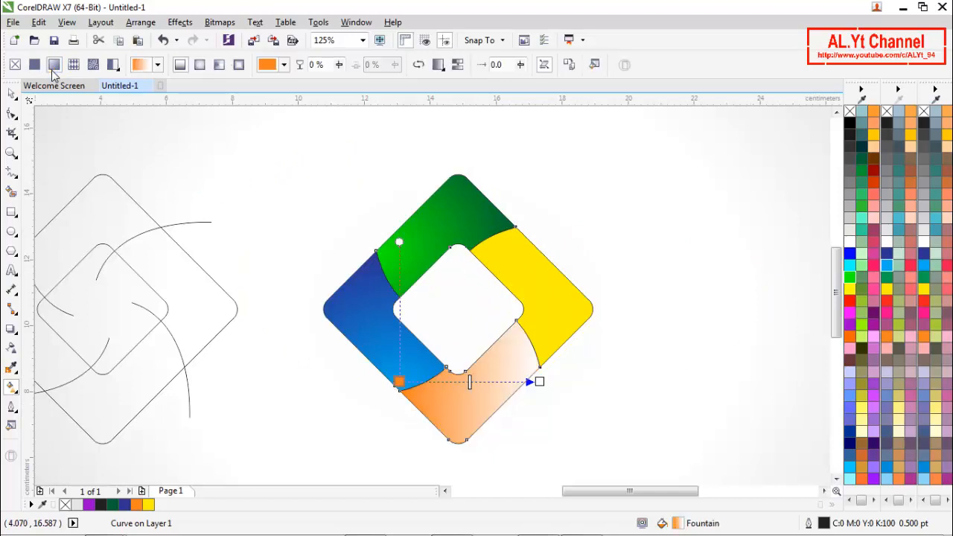
click(200, 65)
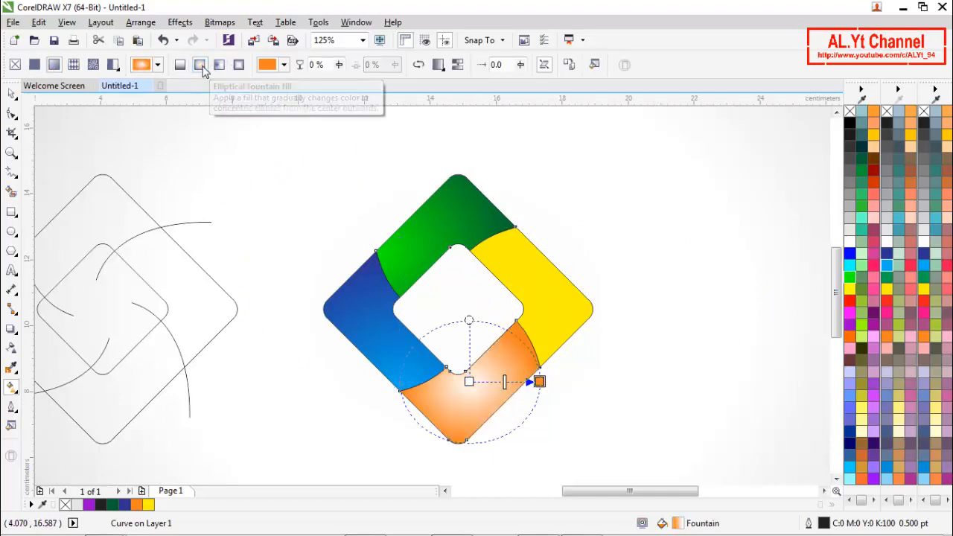
drag(491, 379, 400, 391)
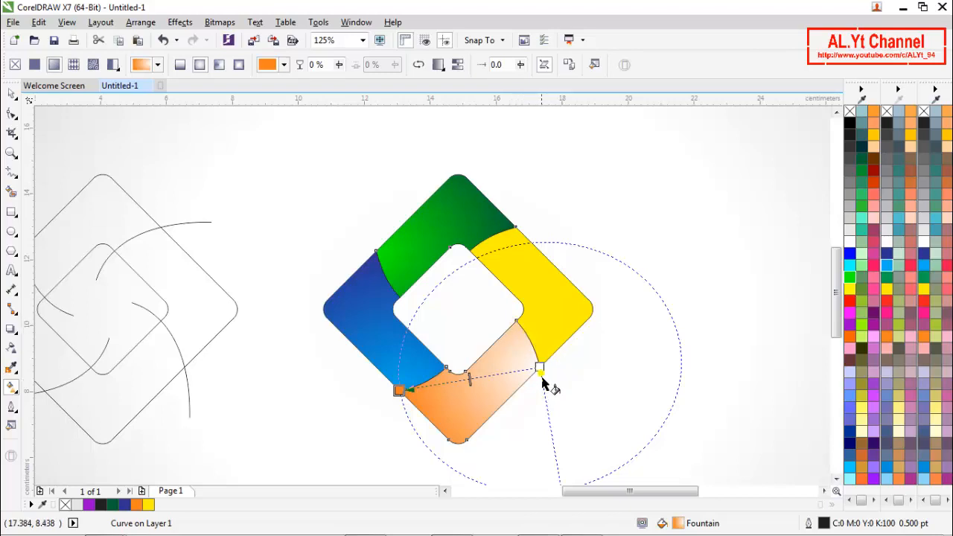
drag(539, 378, 463, 446)
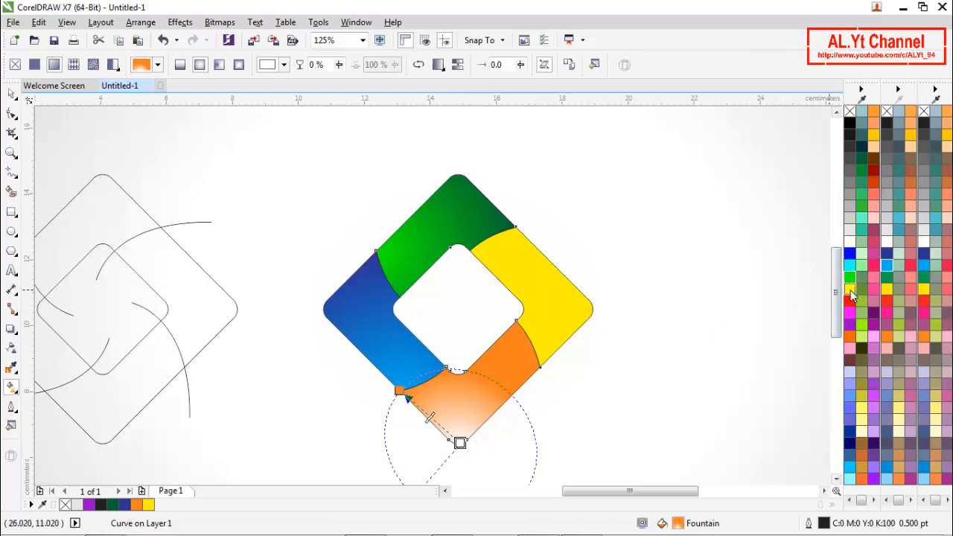
drag(851, 295, 509, 409)
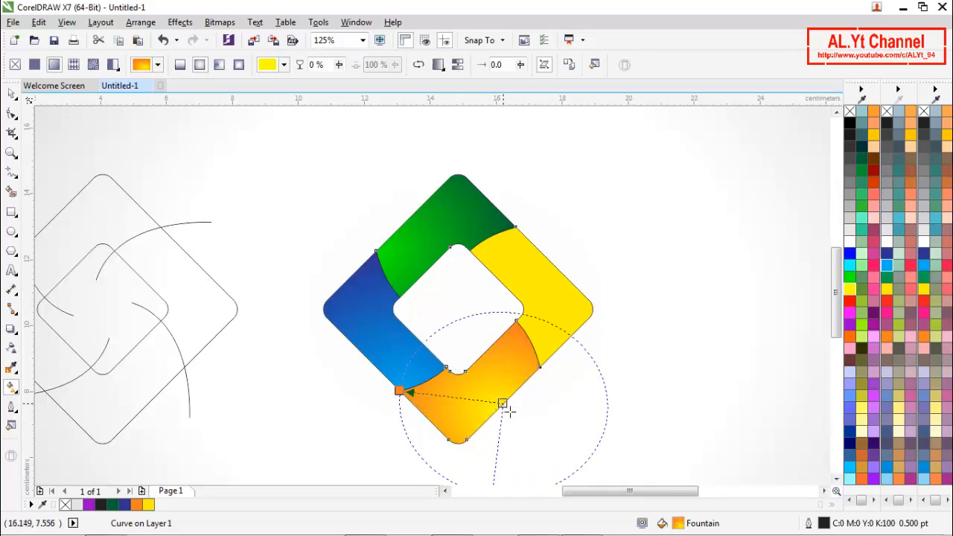
- Move the blue section's gradient centre to the middle of its lower-left edge and recolour it cyan
click(402, 360)
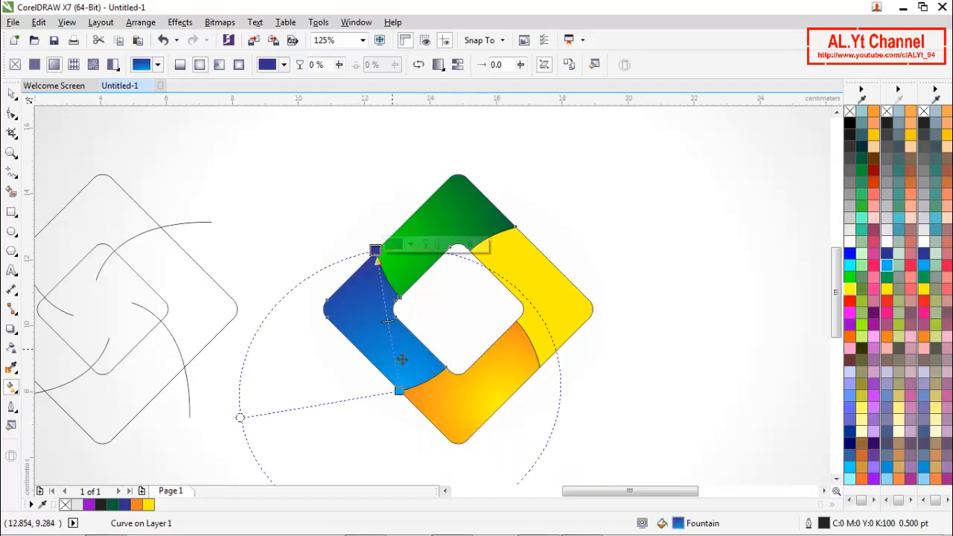
drag(400, 392, 370, 367)
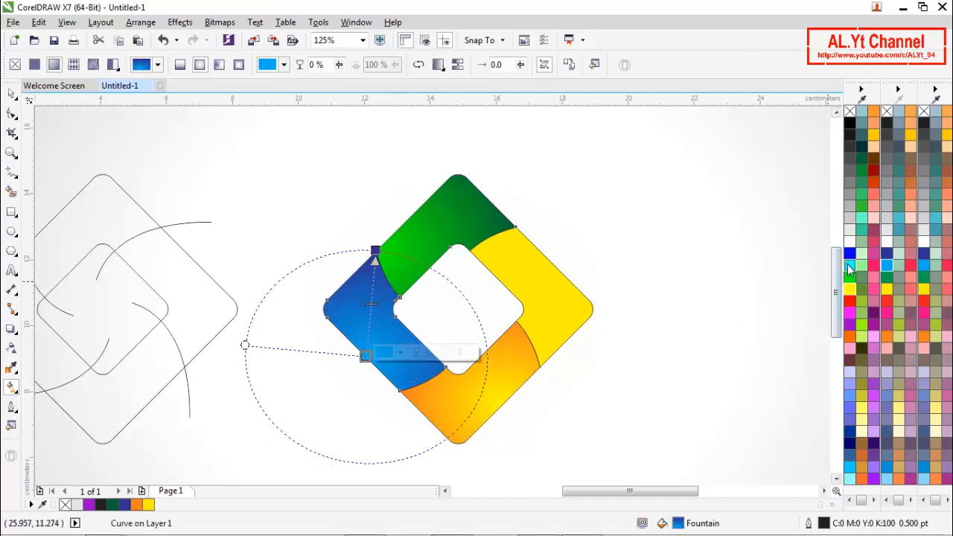
drag(849, 266, 371, 362)
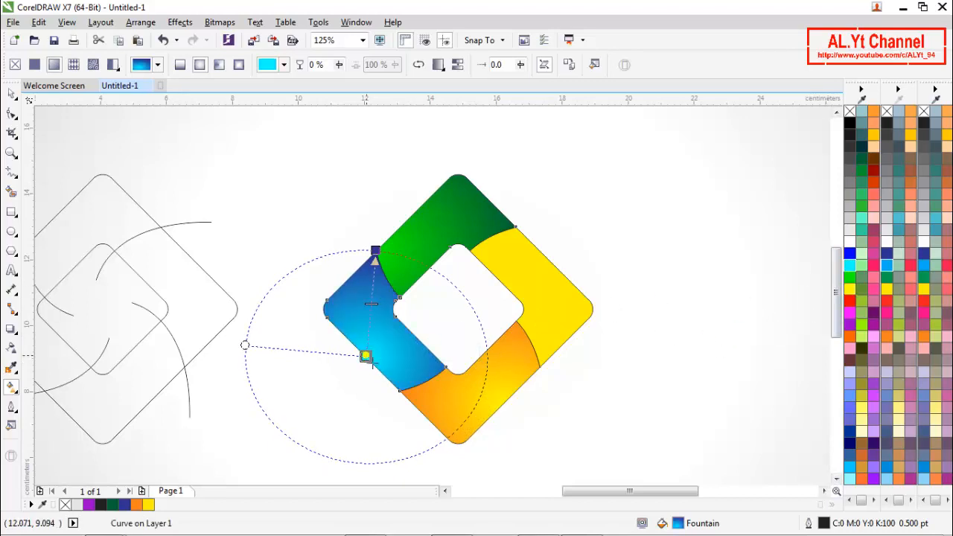
- Move the green section's bright gradient centre to the middle of its upper-left edge
click(450, 217)
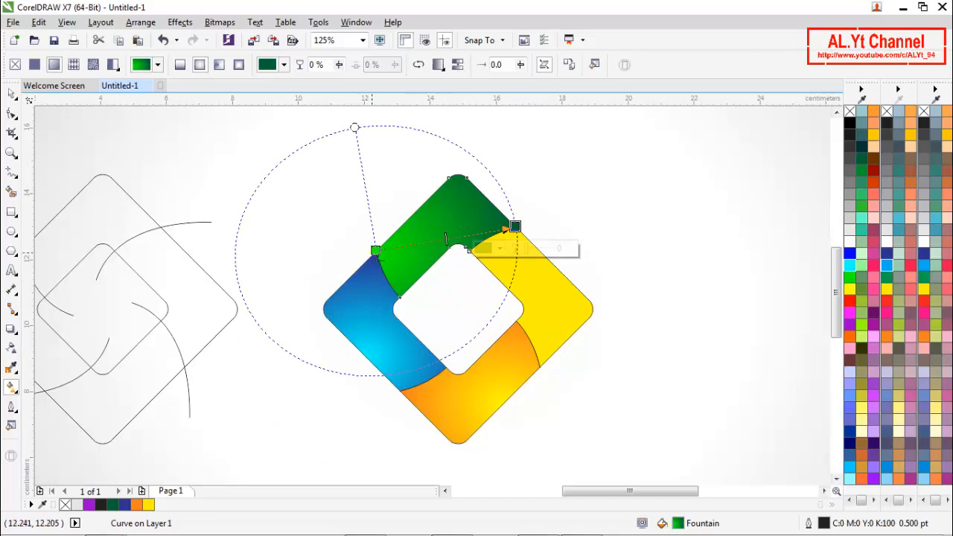
drag(376, 250, 408, 224)
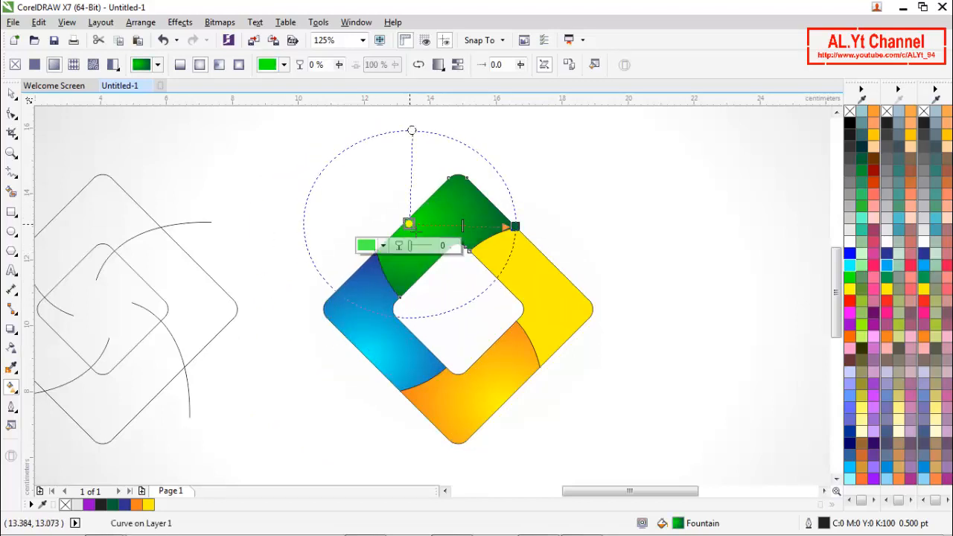
click(542, 306)
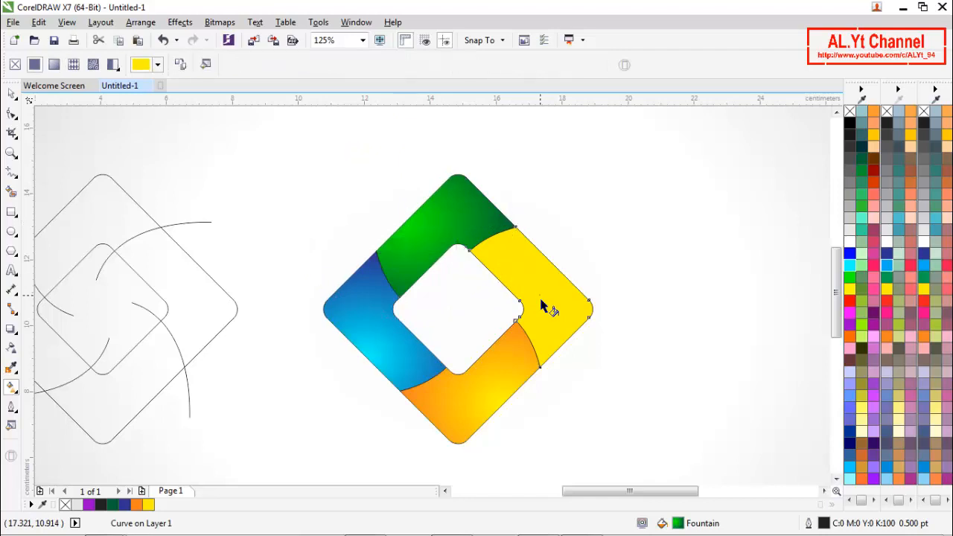
click(463, 207)
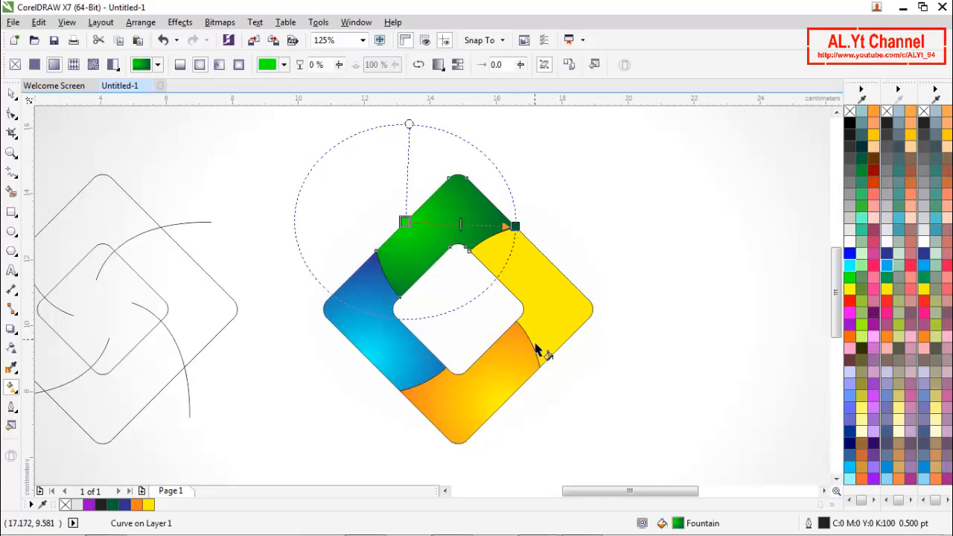
- Give the yellow section an elliptical fountain fill with an orange centre on its upper-right edge, ending yellow at the corner beside the orange section
click(541, 353)
click(55, 65)
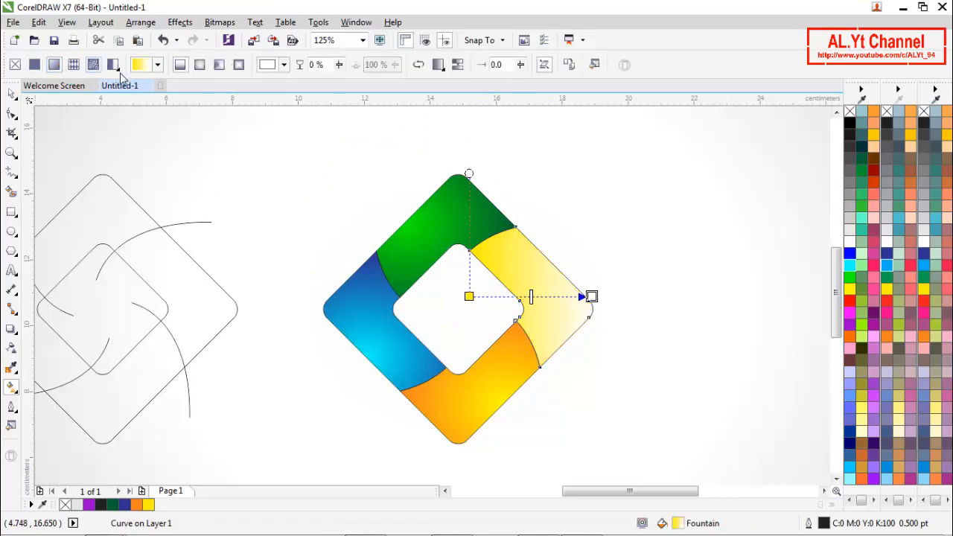
click(201, 65)
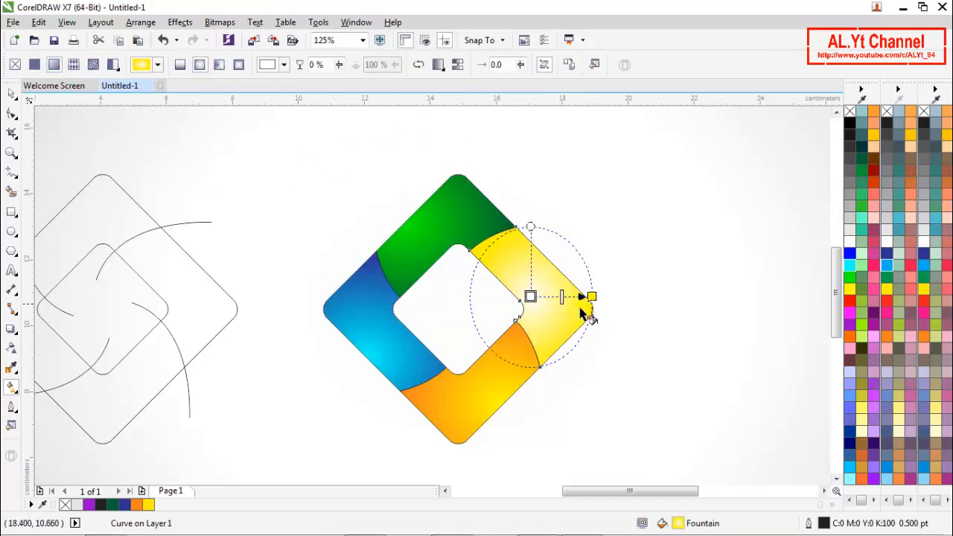
drag(597, 304, 549, 377)
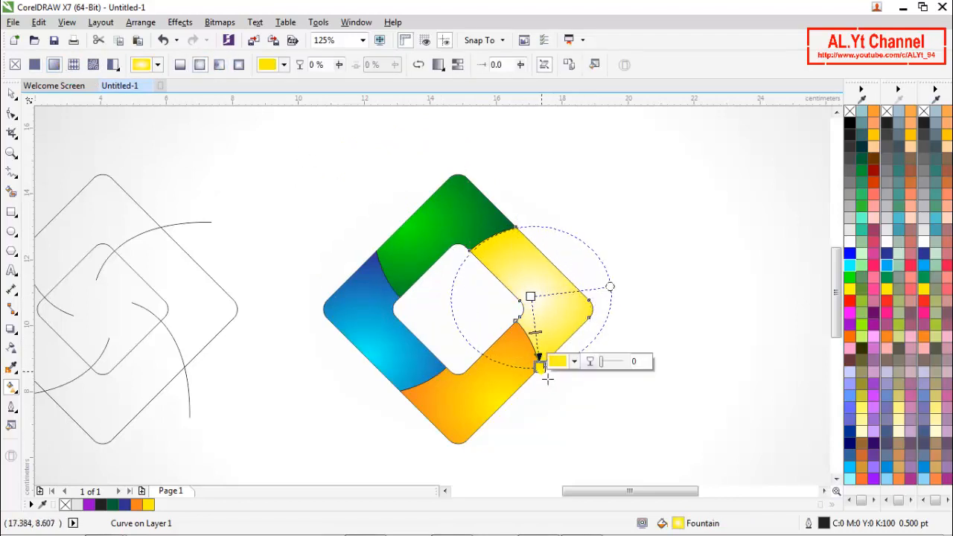
drag(535, 301, 549, 262)
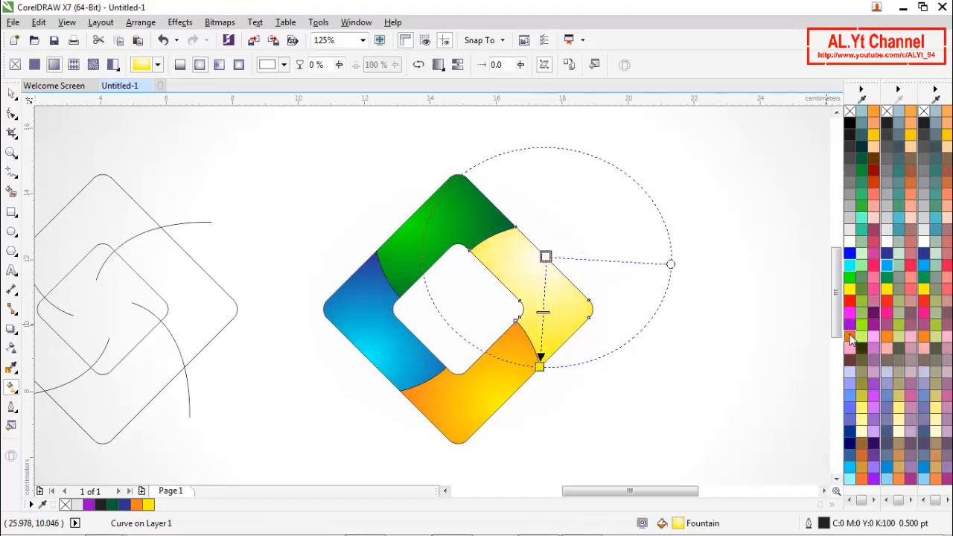
drag(851, 338, 547, 259)
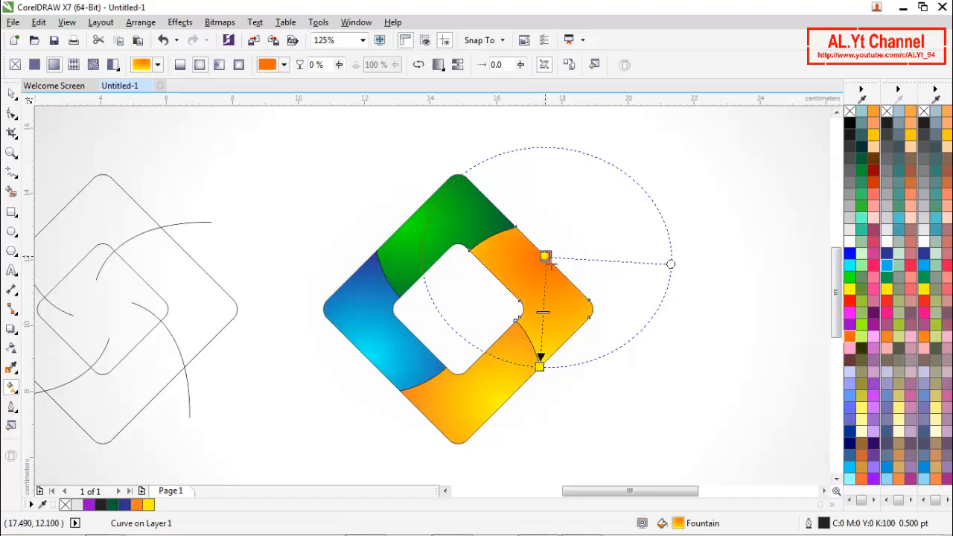
- Fine-tune the position of the yellow section's orange gradient centre just outside its upper-right edge, and deselect the section
drag(531, 272, 524, 248)
drag(548, 258, 550, 262)
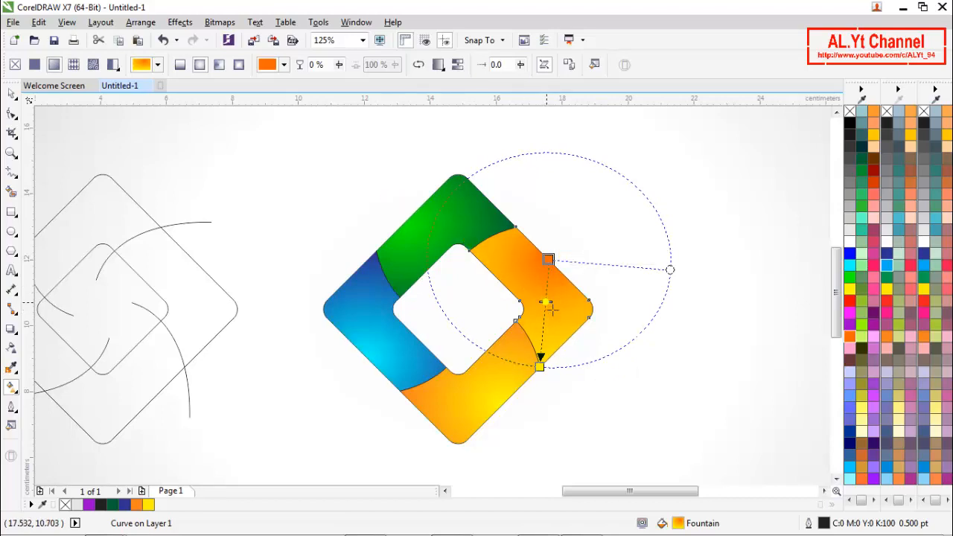
drag(547, 259, 551, 255)
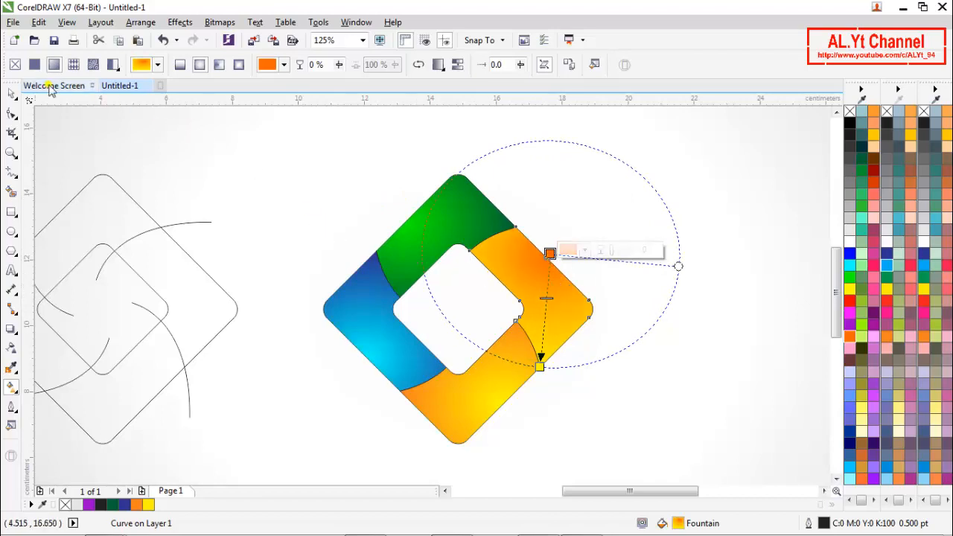
click(13, 89)
click(276, 203)
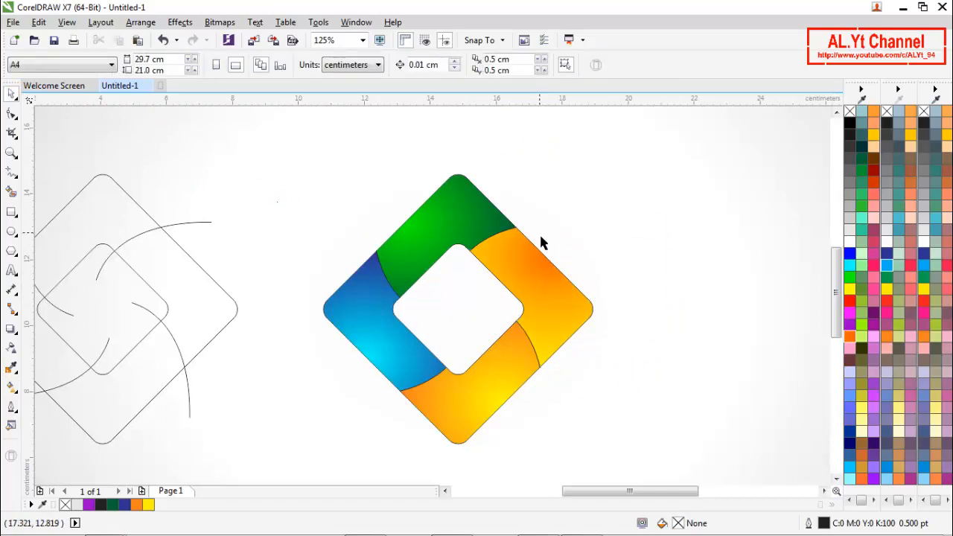
- Group the four coloured ring sections and remove their outline
scroll(533, 242, down, 2)
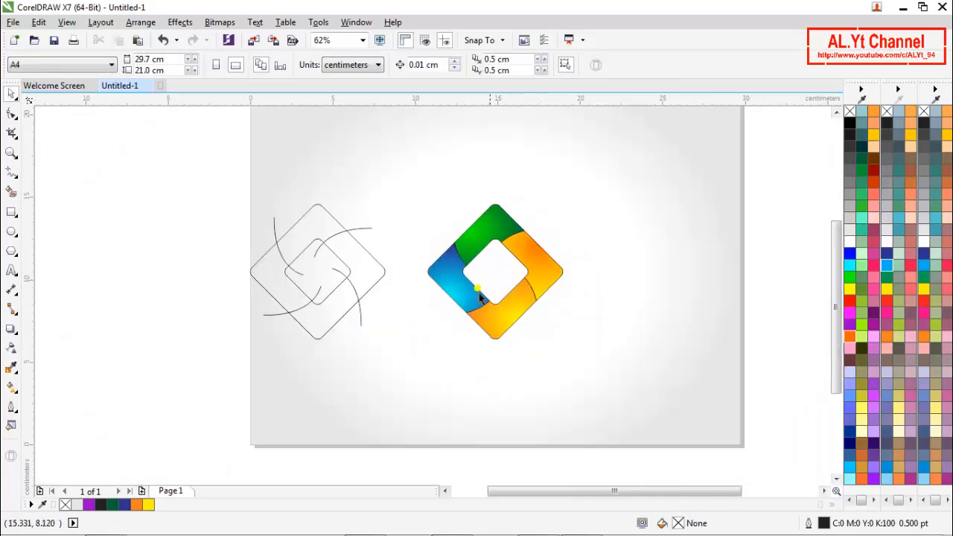
drag(428, 239, 600, 372)
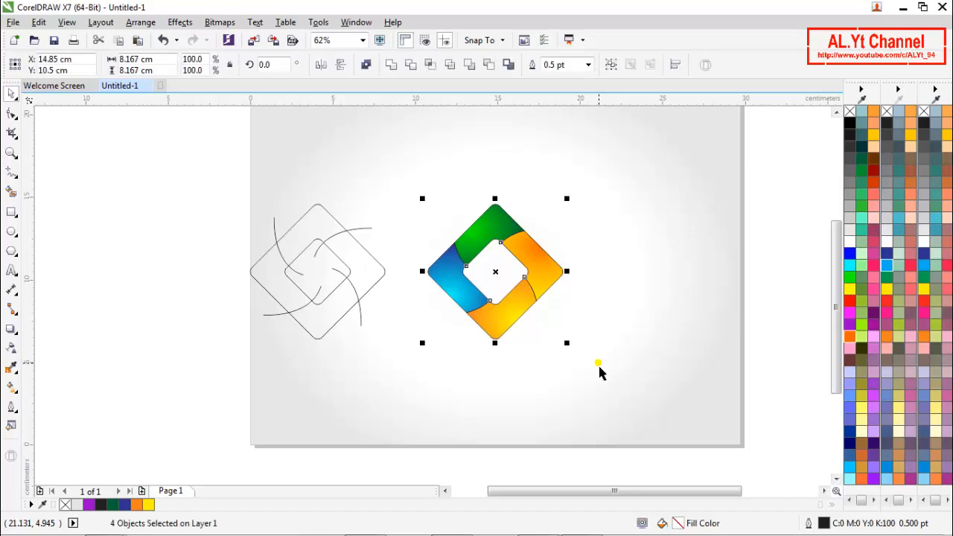
click(610, 66)
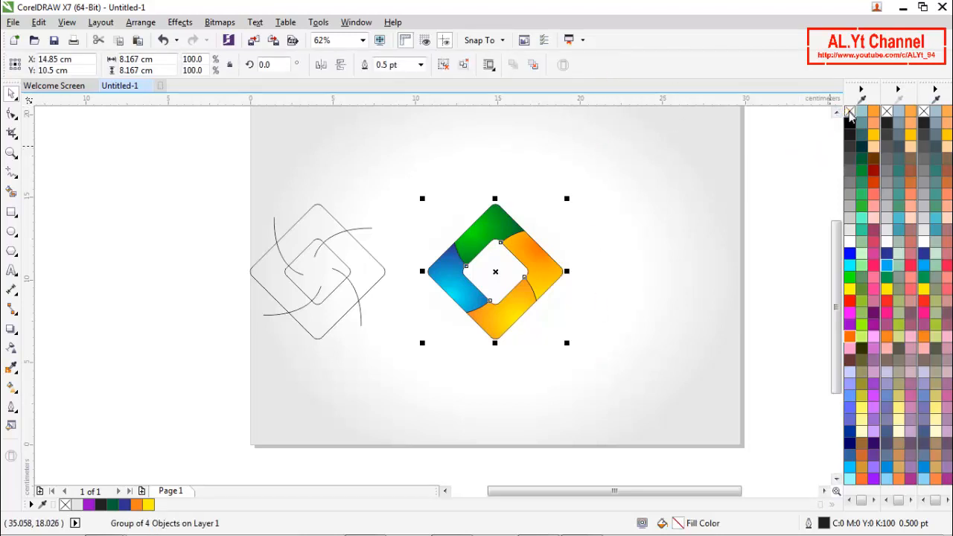
click(685, 248)
- Duplicate the logo group in place and shrink the copy about its centre to 93.1%, about 7.6 cm wide
scroll(504, 256, up, 2)
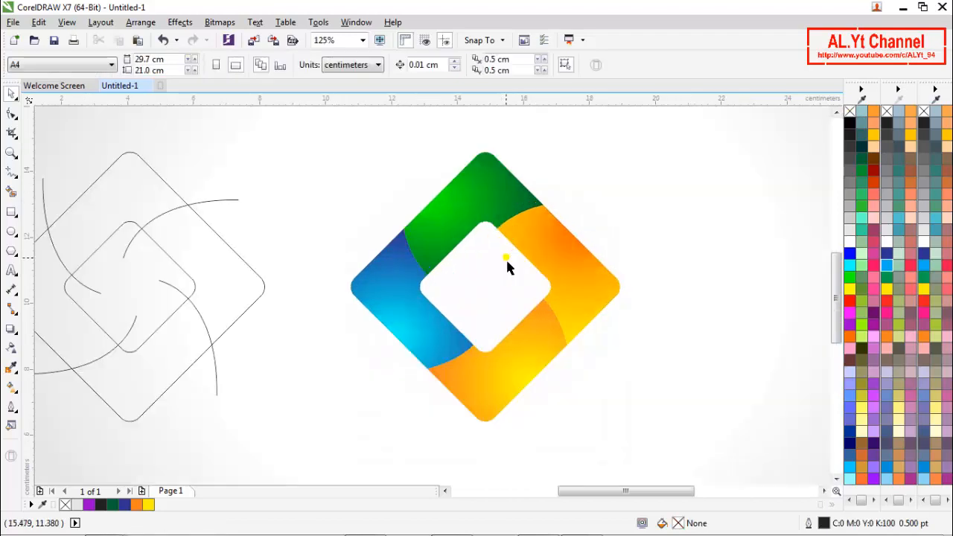
click(544, 253)
right_click(544, 253)
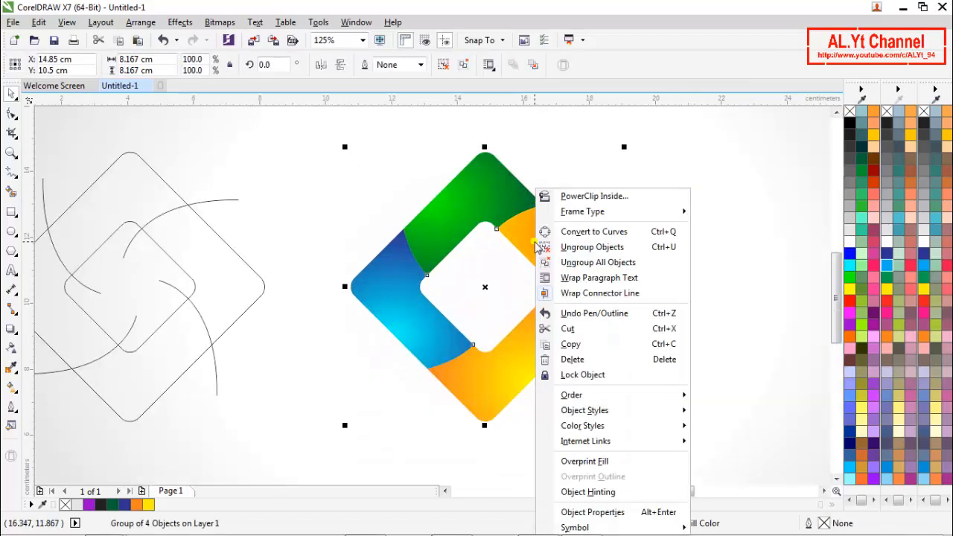
click(581, 345)
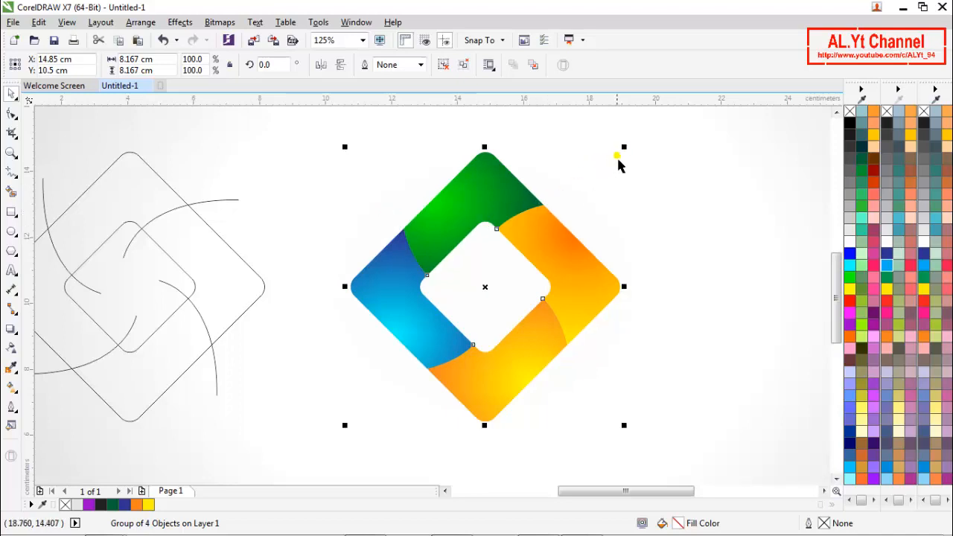
drag(624, 147, 616, 156)
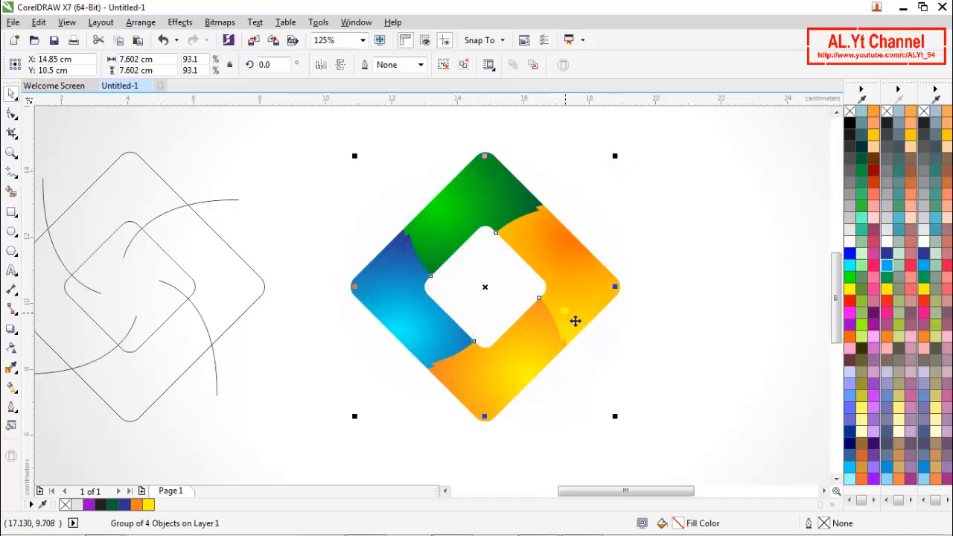
- Fill the smaller copy with black and weld its ungrouped sections into a single ring
click(851, 125)
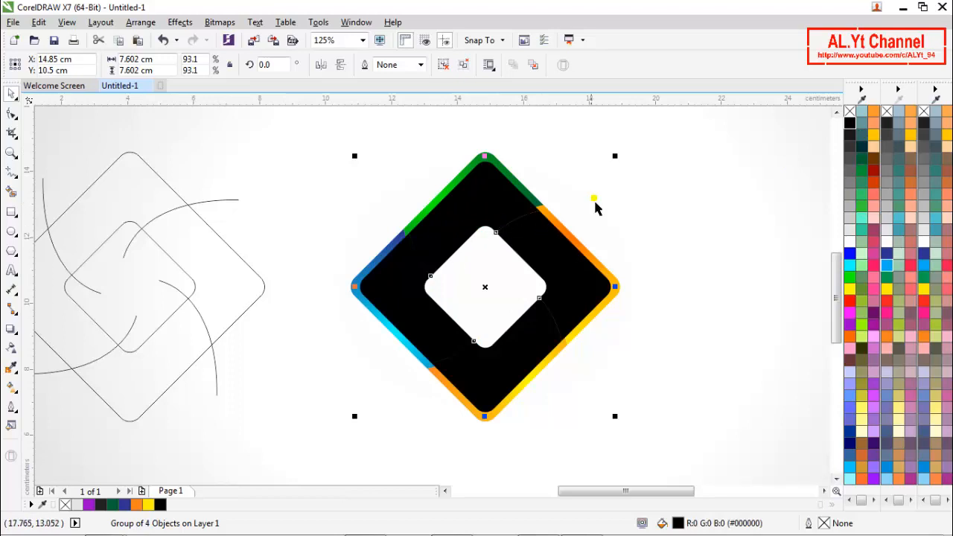
click(443, 65)
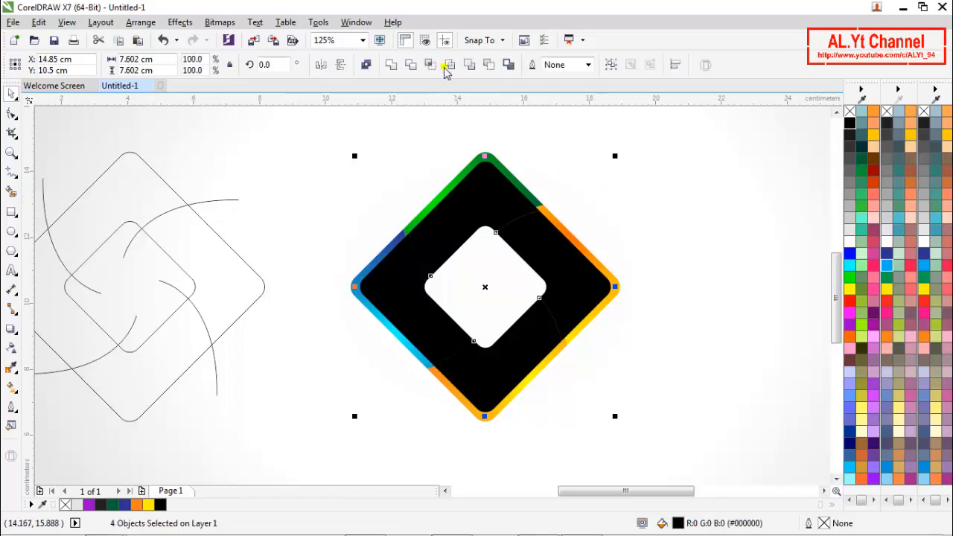
click(391, 66)
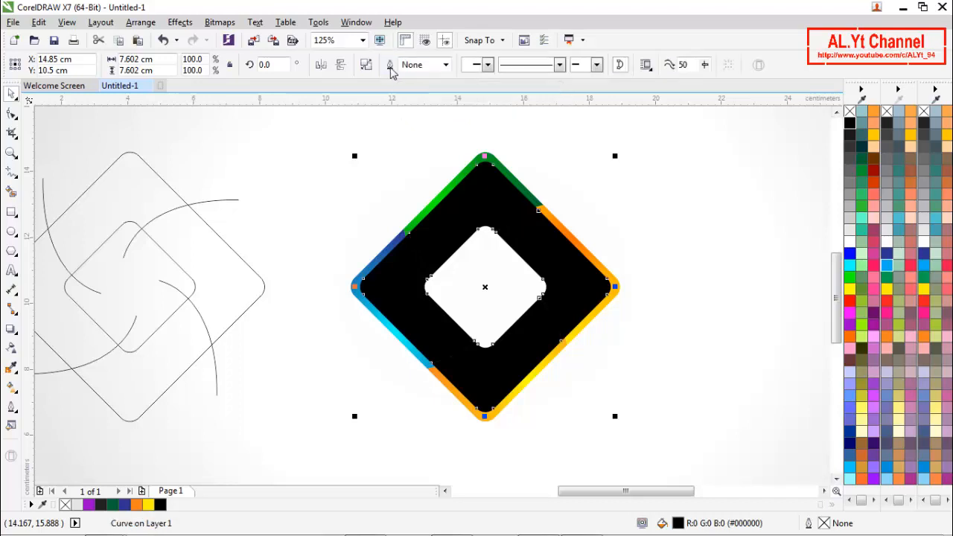
click(624, 223)
drag(579, 280, 711, 283)
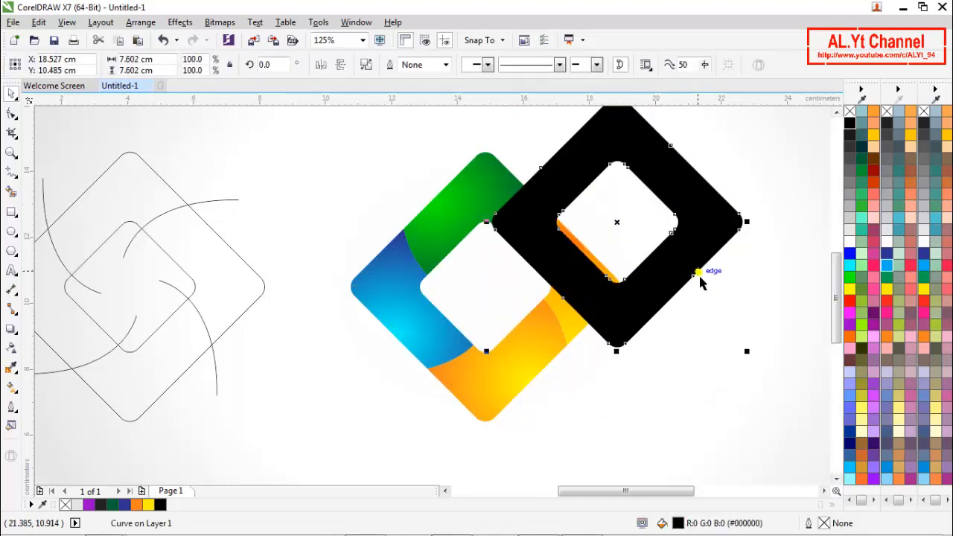
key(ctrl+z)
click(661, 277)
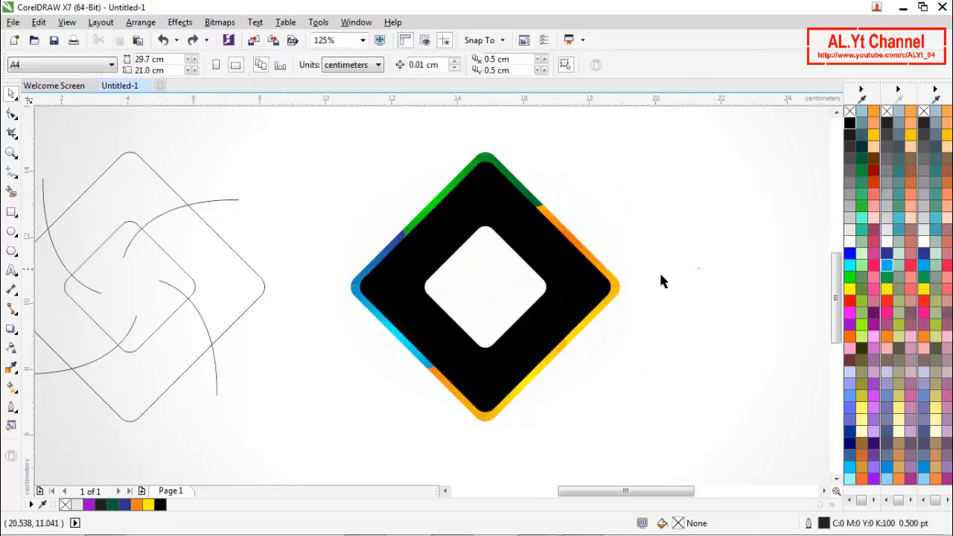
- Give the smaller black ring a black hairline outline
click(581, 294)
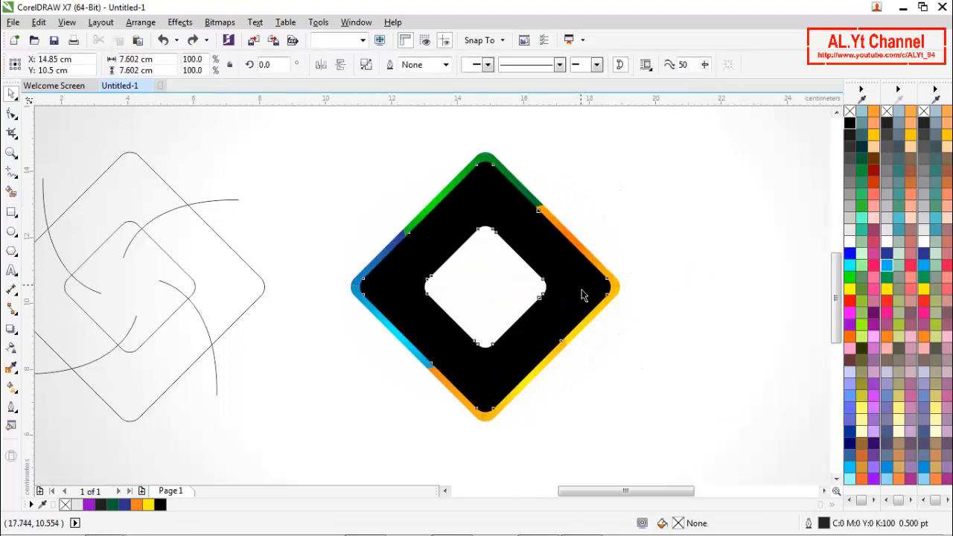
right_click(849, 122)
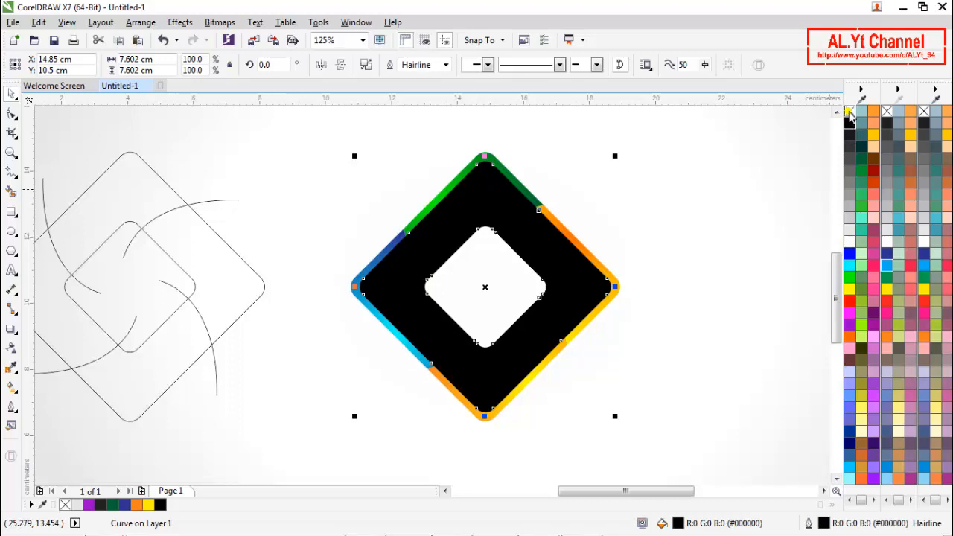
- Remove the smaller ring's fill and Smart Fill the four logo sections inside its outline with purple
click(849, 113)
click(660, 237)
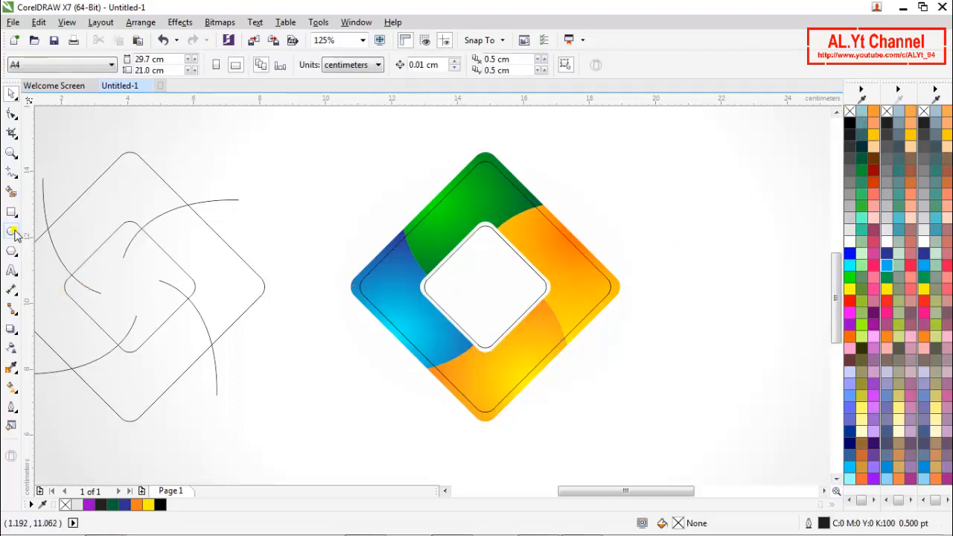
click(9, 193)
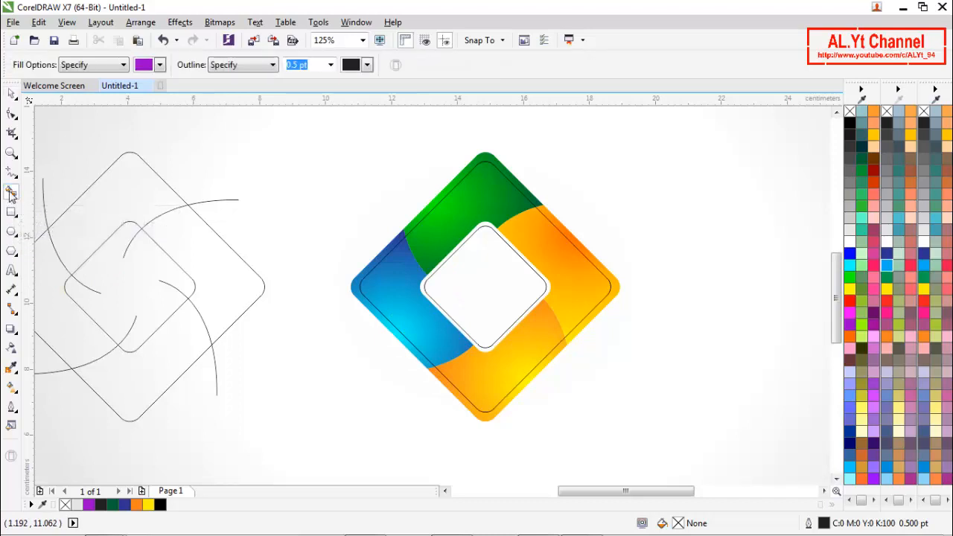
click(475, 208)
click(393, 286)
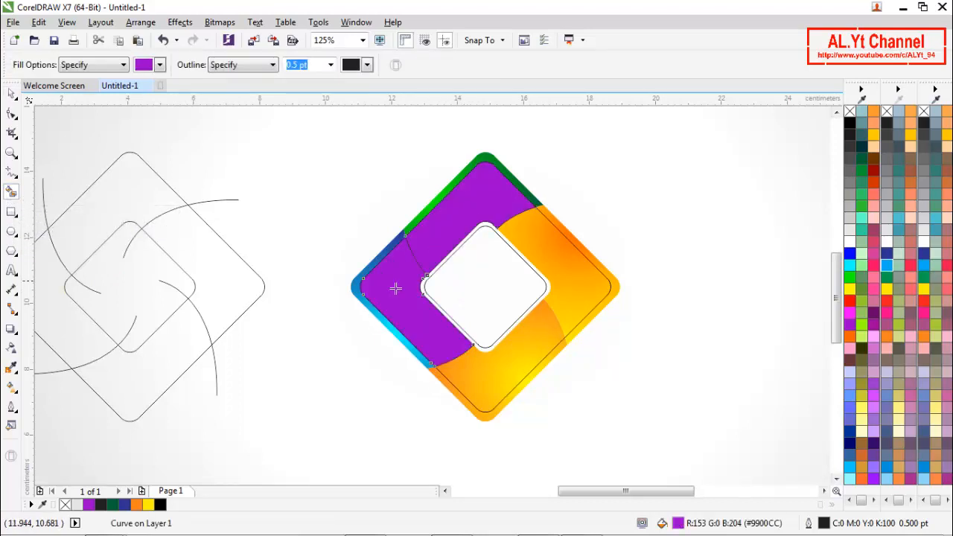
click(476, 370)
click(580, 295)
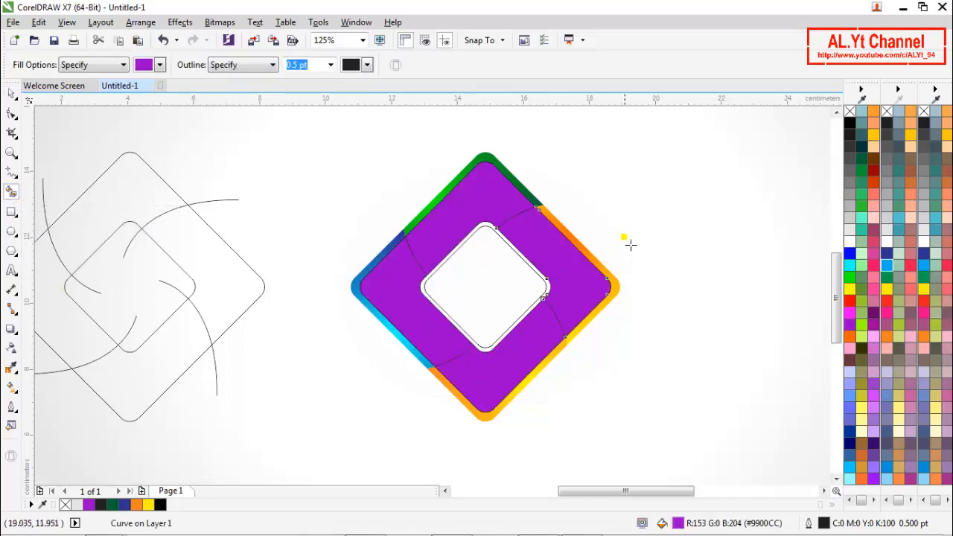
key(space)
- Move the smaller unfilled ring outline off the logo and delete it
click(495, 309)
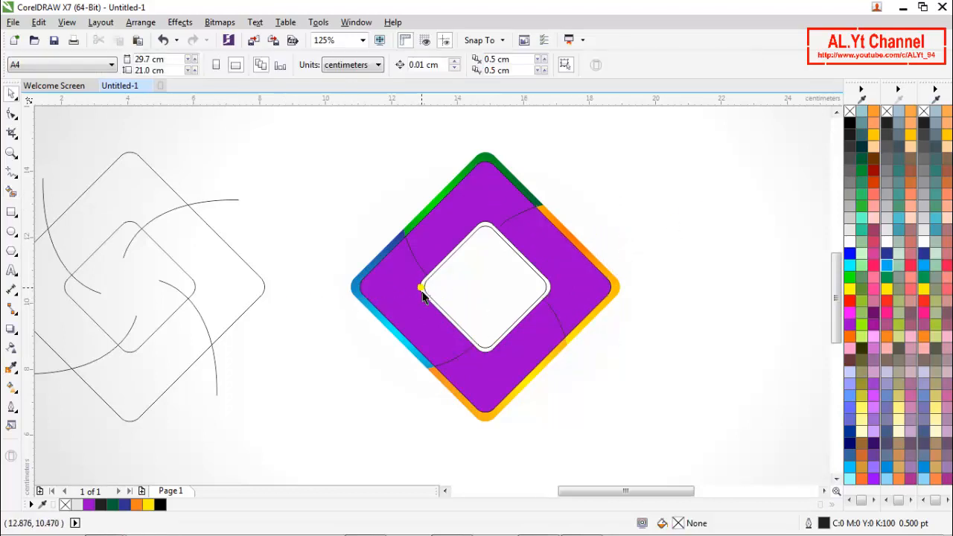
drag(425, 295, 663, 207)
click(672, 376)
click(674, 249)
right_click(663, 247)
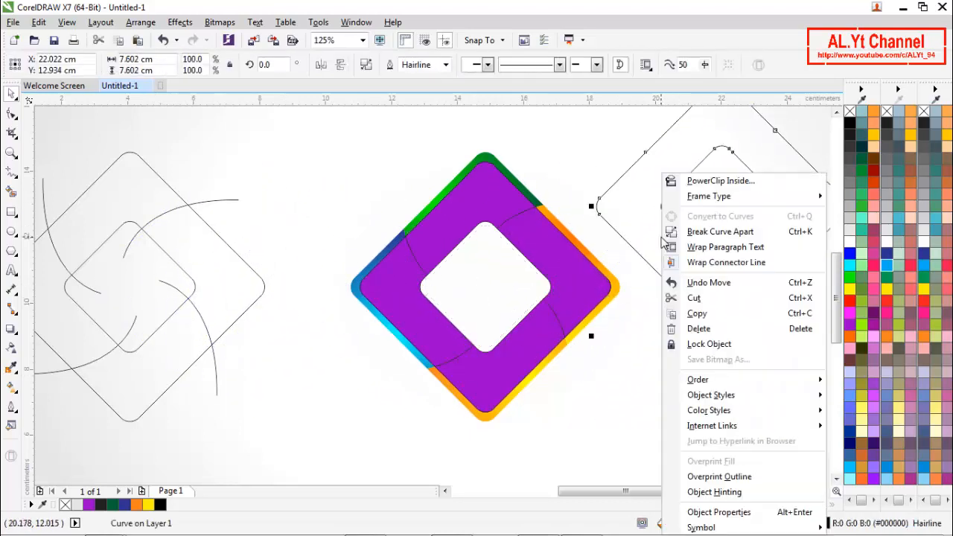
click(697, 329)
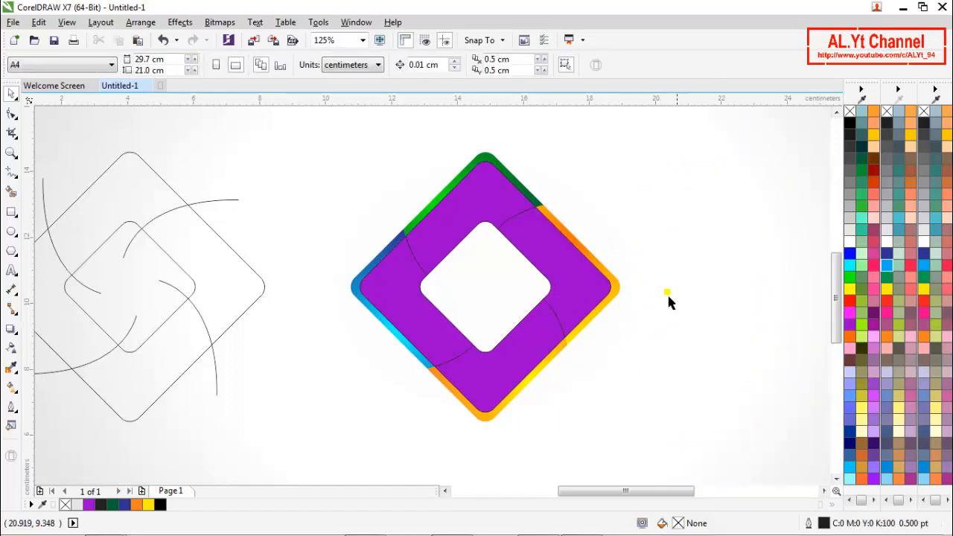
- Weld the four purple sections into a single ring
click(496, 224)
shift+click(523, 235)
shift+click(481, 355)
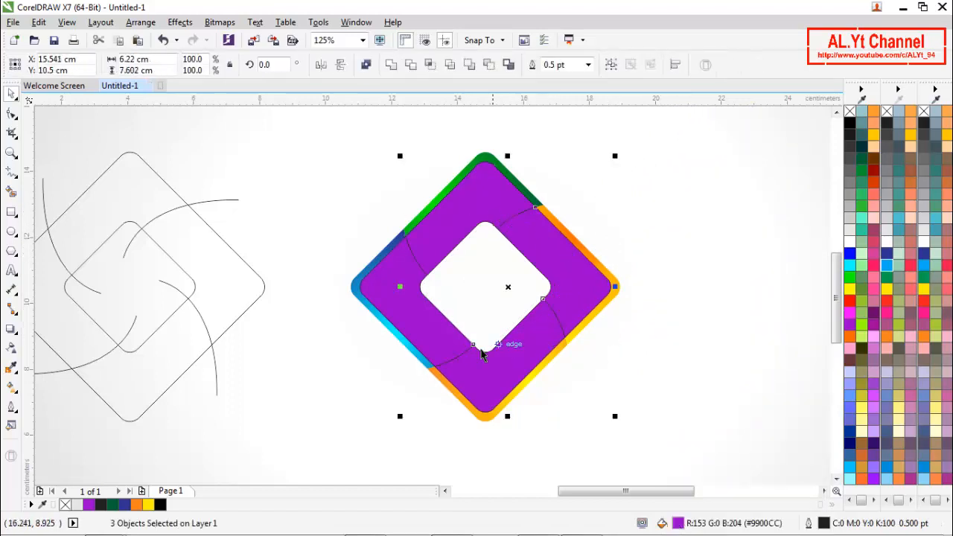
shift+click(402, 300)
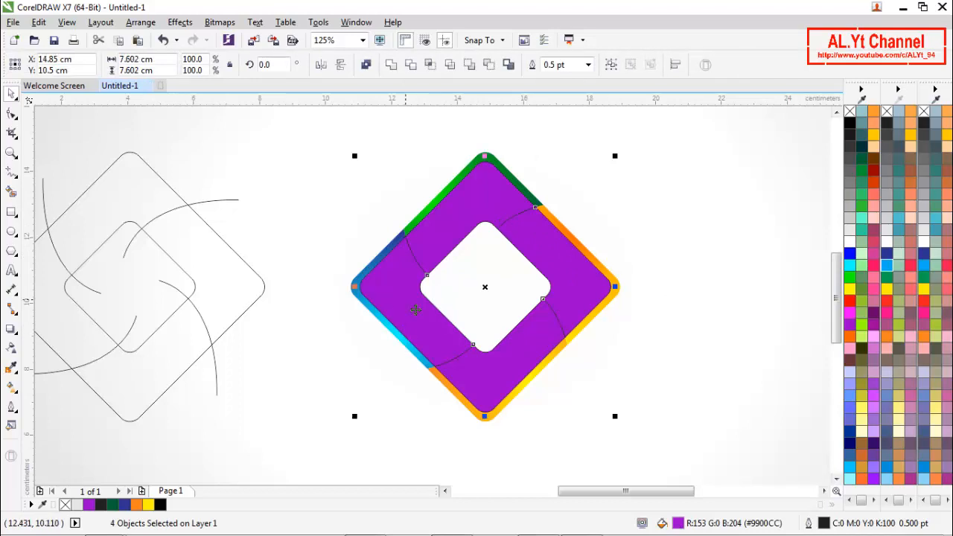
click(392, 67)
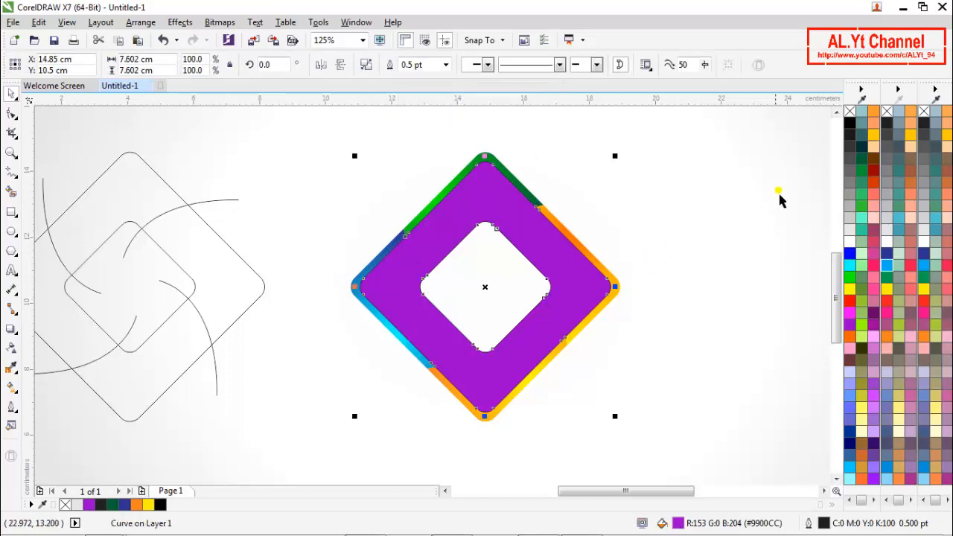
- Fill the welded ring with white and remove its outline
click(850, 122)
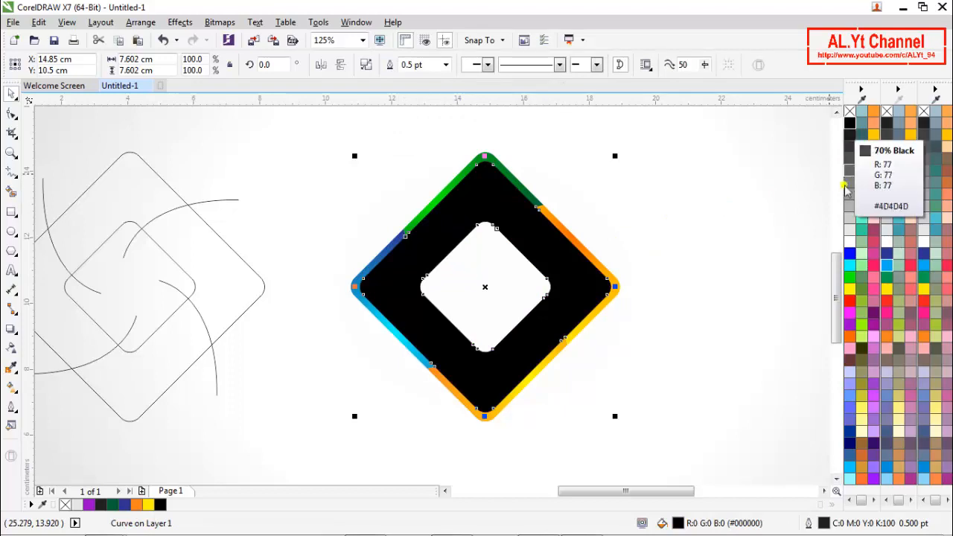
click(850, 242)
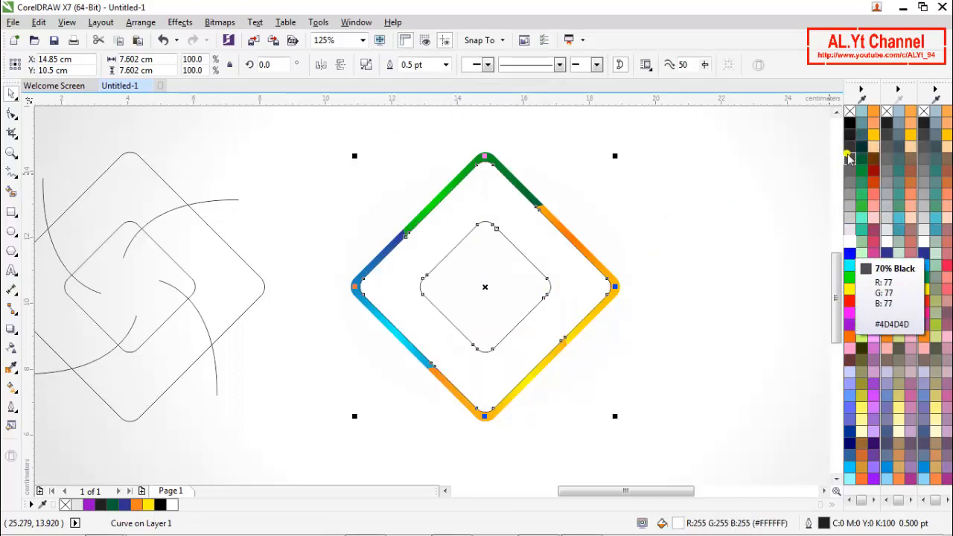
click(692, 225)
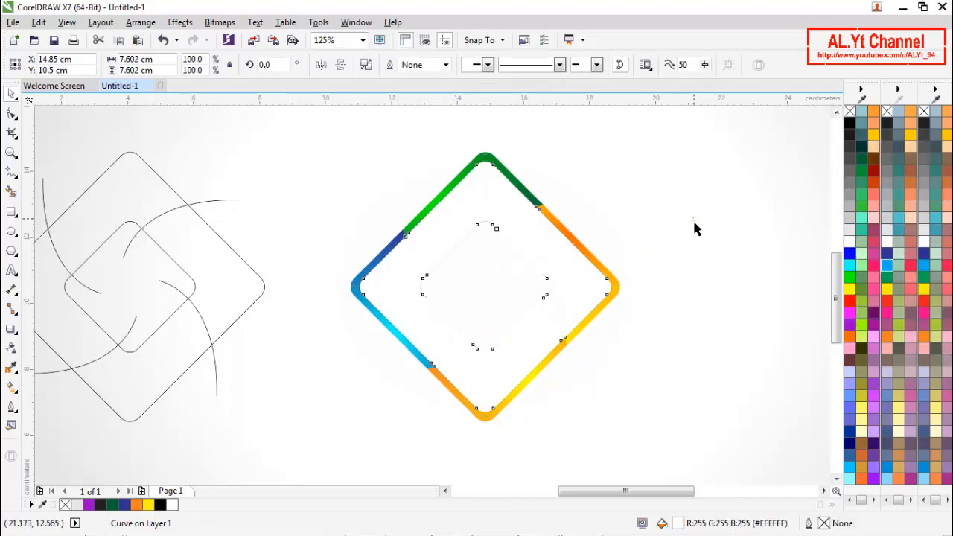
- Apply an elliptical fountain transparency to the white ring, fully transparent at the centre and opaque at the outer end
click(549, 252)
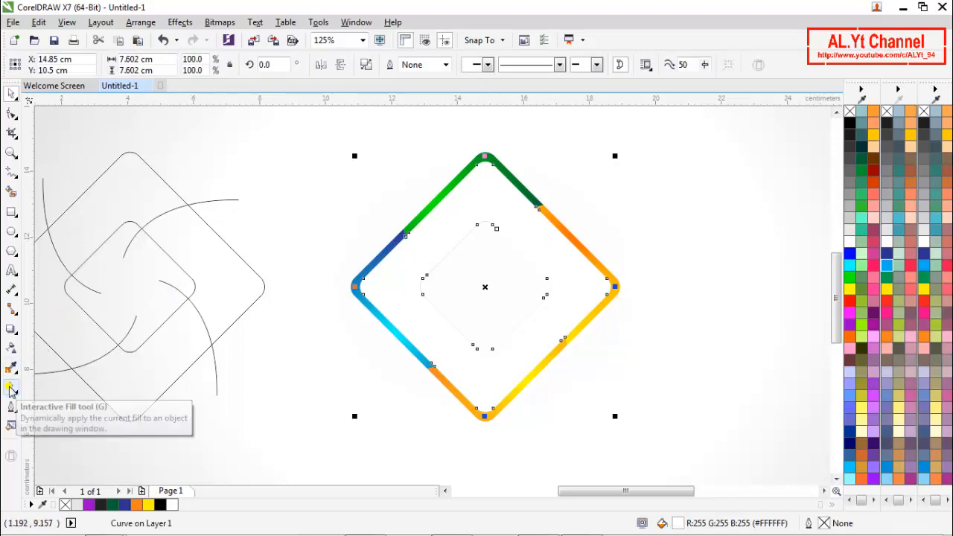
click(11, 349)
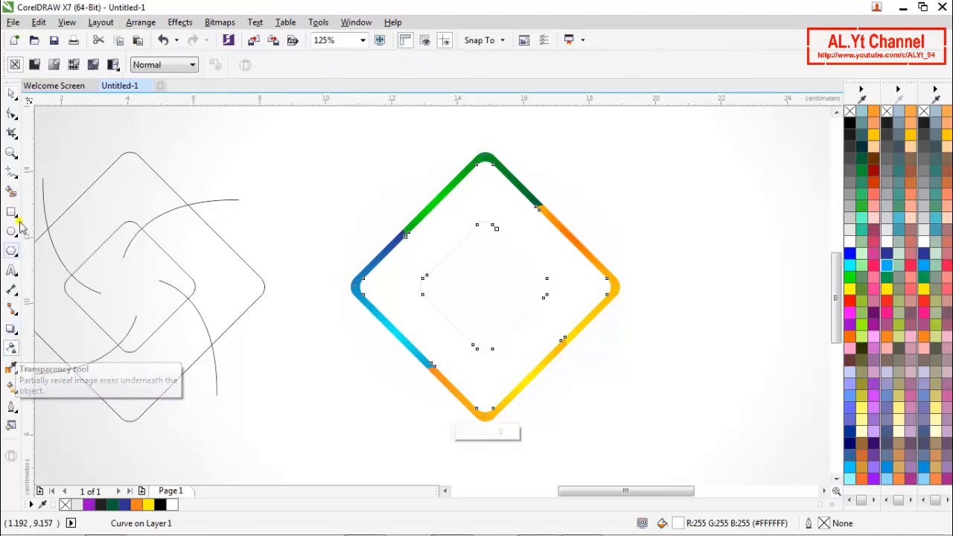
click(54, 64)
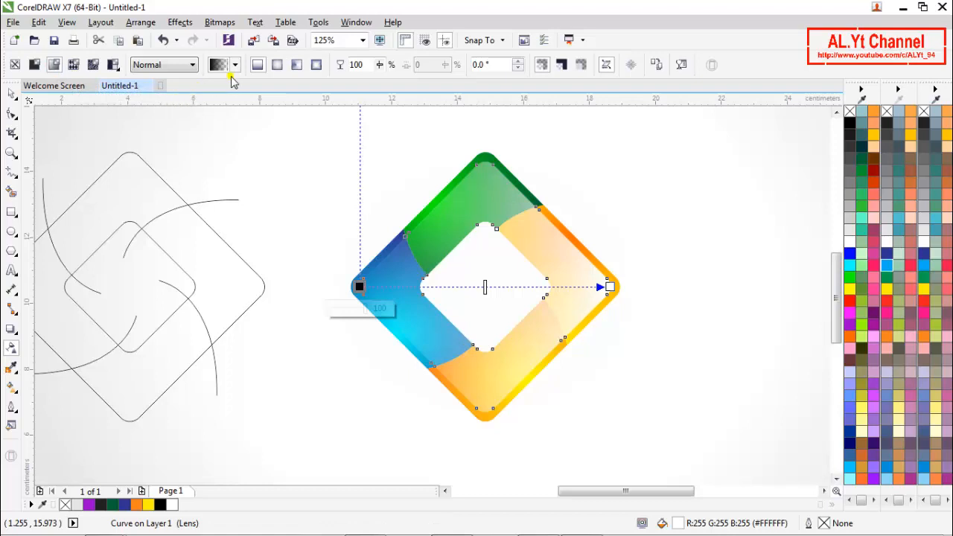
click(276, 66)
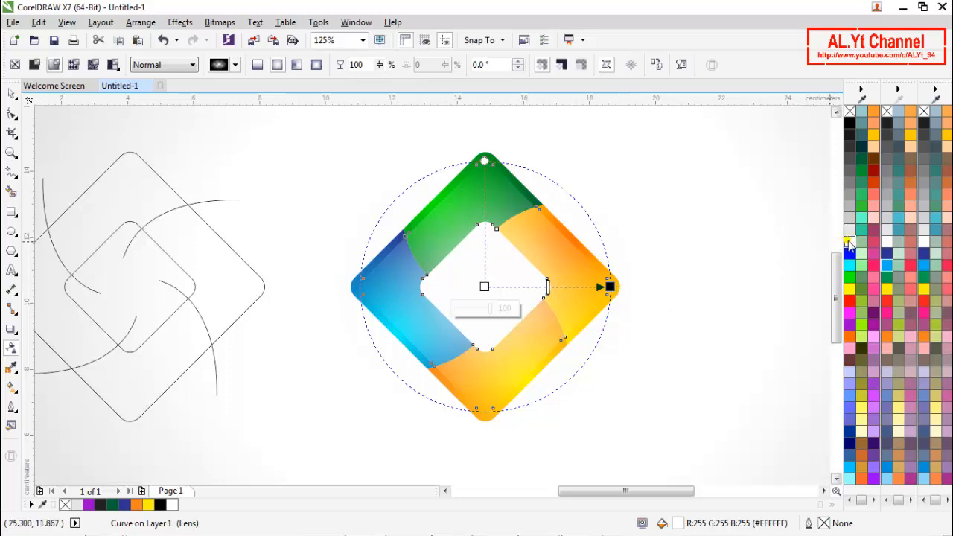
drag(850, 242, 672, 285)
drag(611, 289, 609, 286)
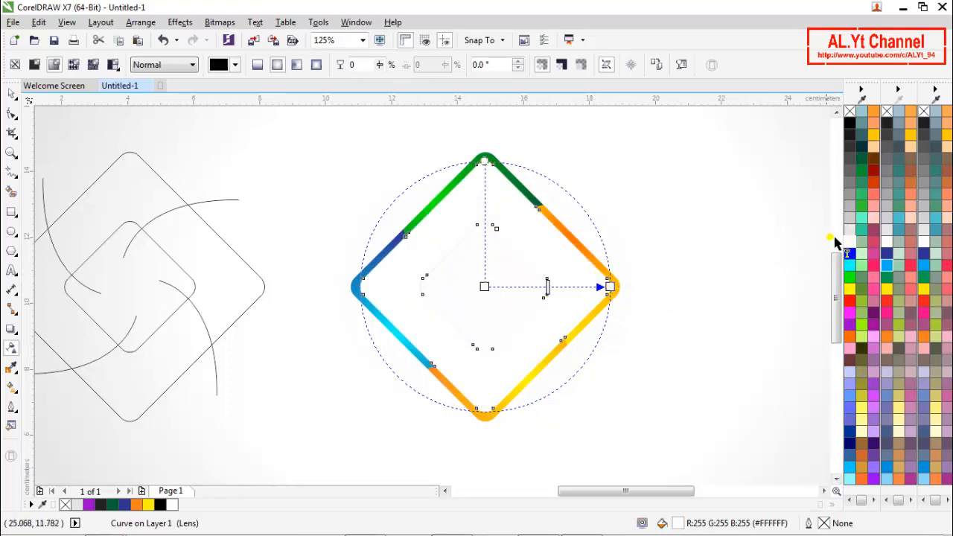
drag(559, 277, 485, 287)
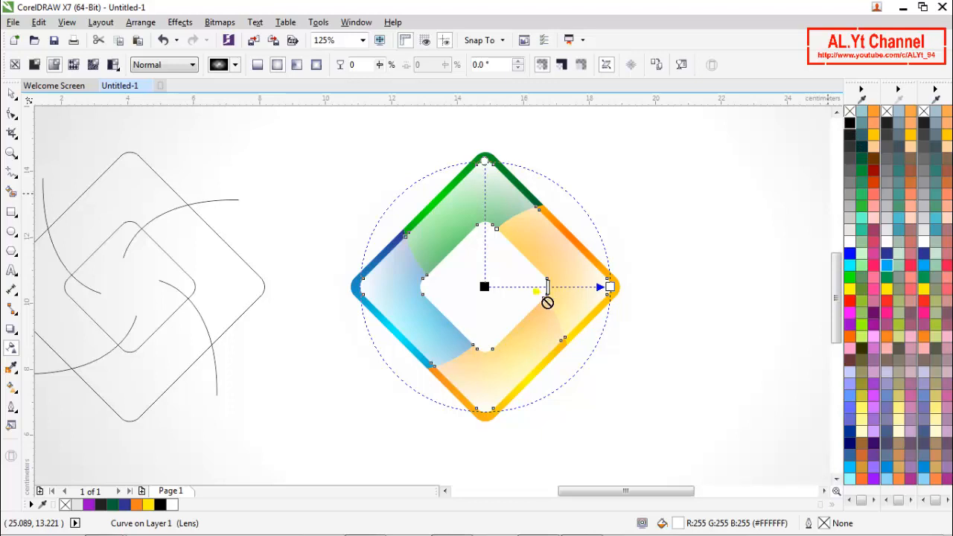
- Add two fully transparent nodes between the transparency's centre and edge, and extend its ellipse to the logo's outer corners
drag(547, 303, 535, 287)
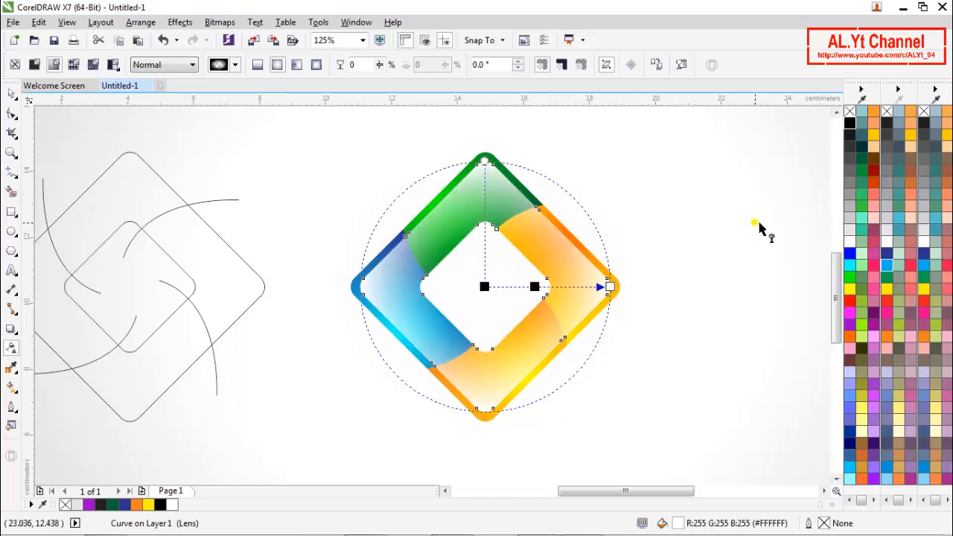
drag(675, 255, 572, 295)
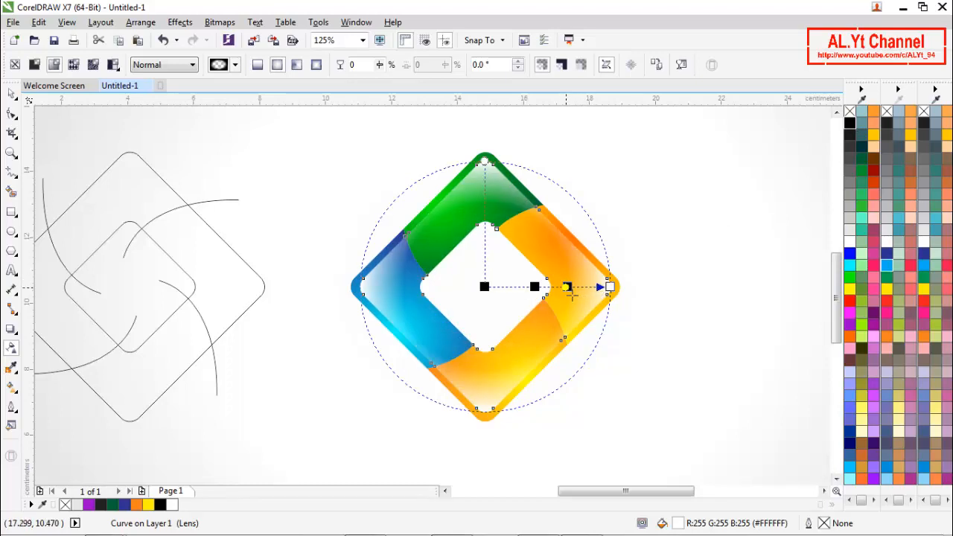
drag(572, 295, 620, 288)
click(578, 294)
click(624, 292)
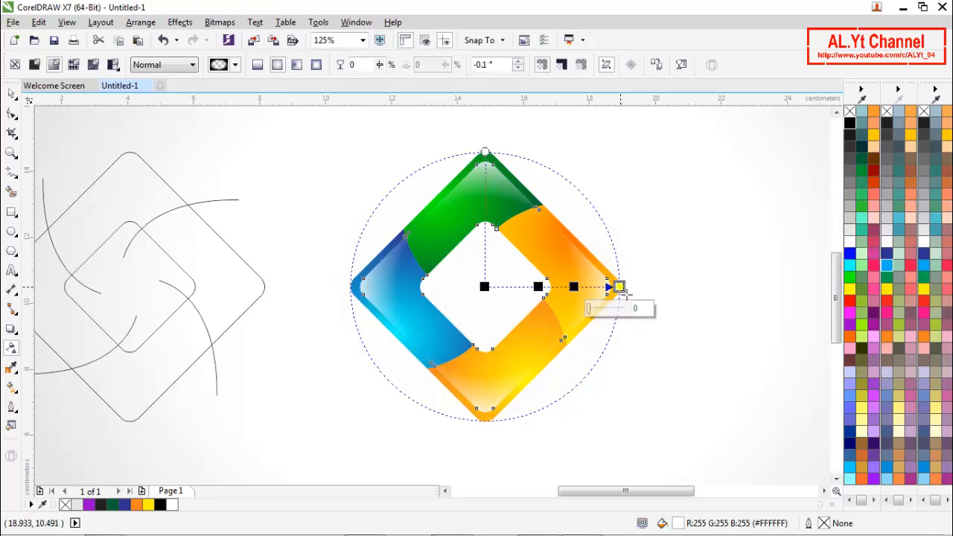
- Shift the two intermediate transparency nodes inward to positions of 38% and 71%, and deselect the ring
click(571, 288)
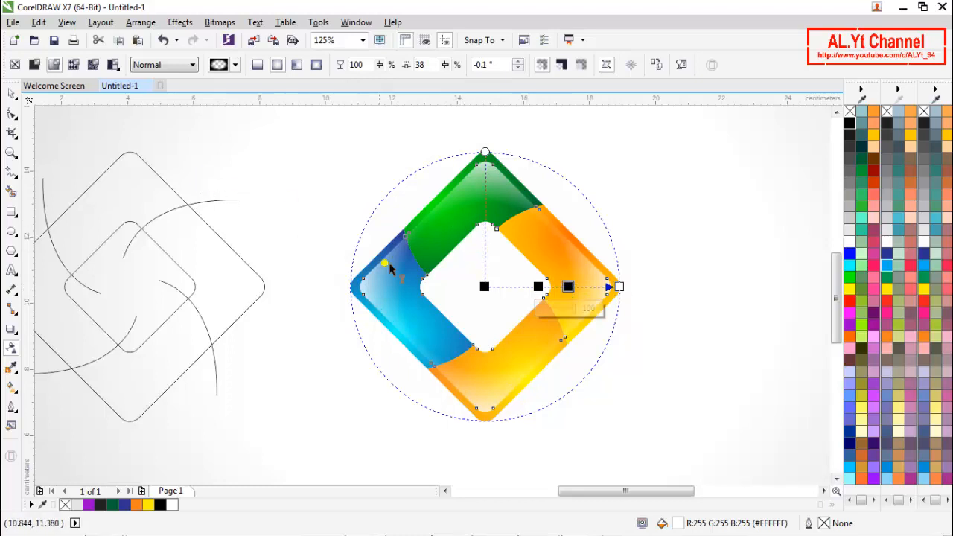
drag(540, 288, 529, 295)
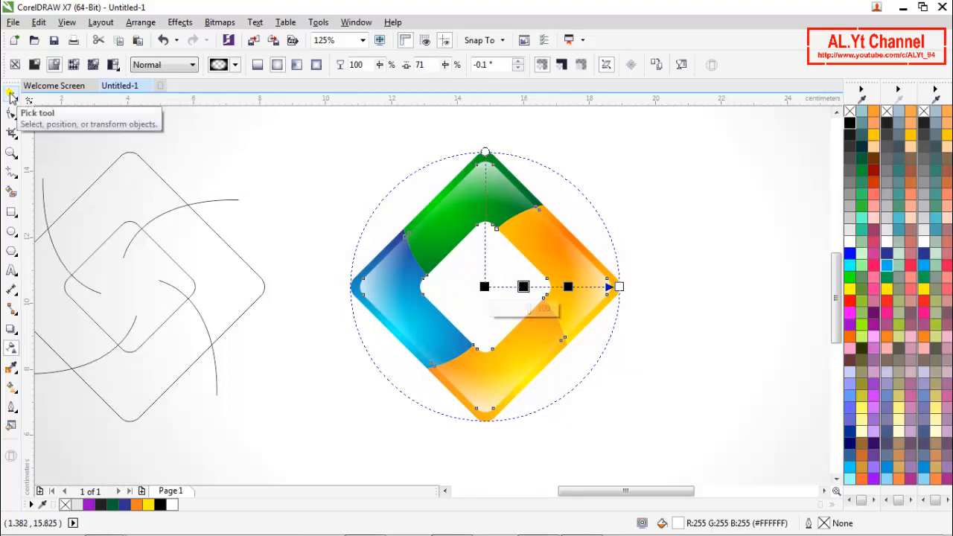
click(11, 96)
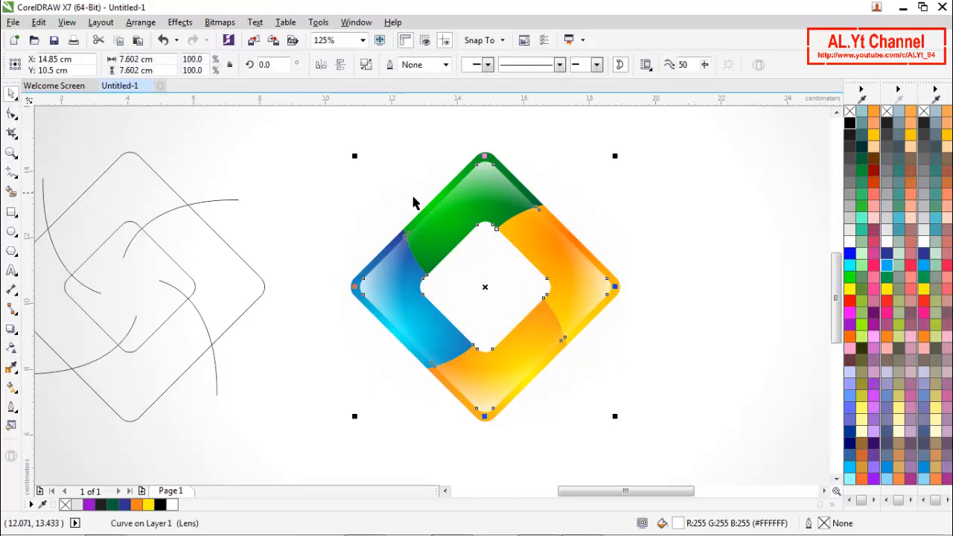
click(422, 199)
- Group the coloured logo together with its white gloss overlay
scroll(517, 224, down, 1)
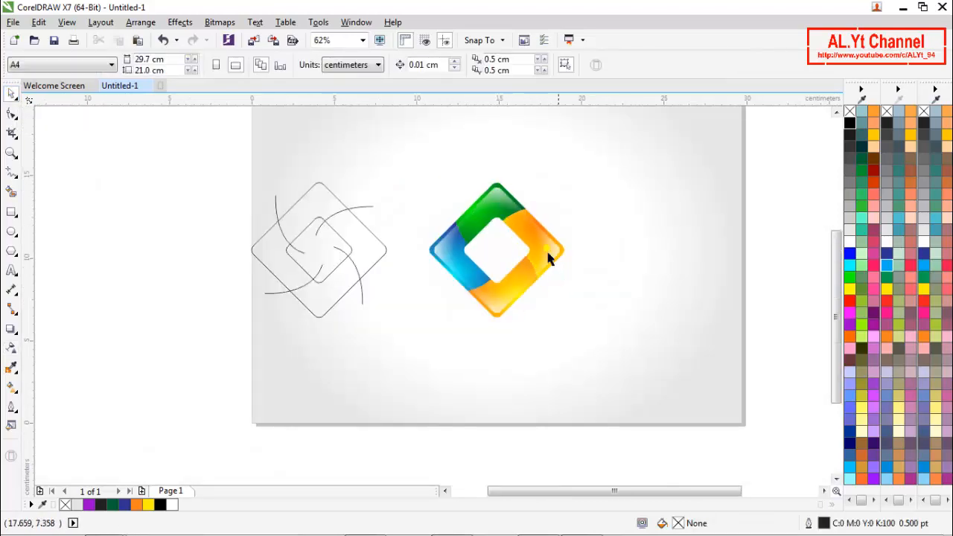
drag(406, 164, 601, 351)
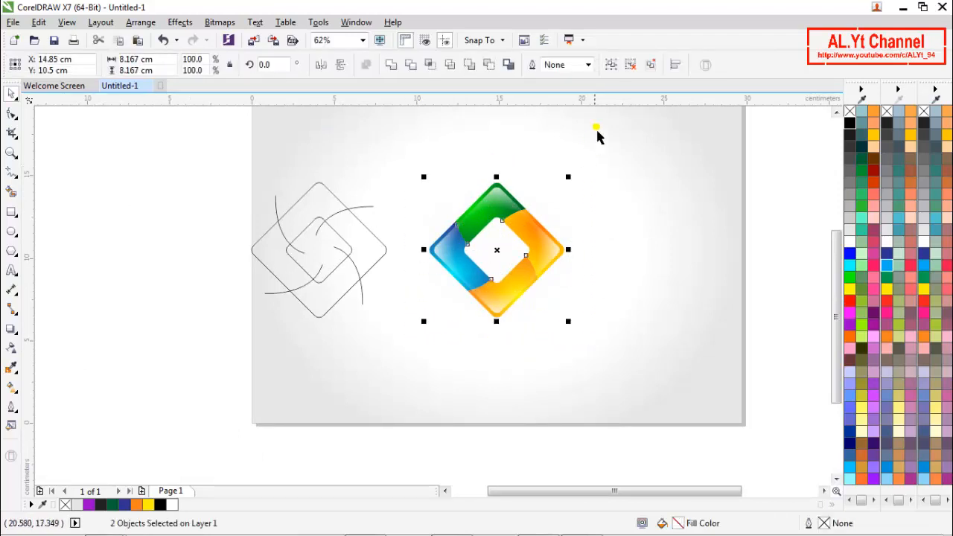
click(610, 66)
click(613, 196)
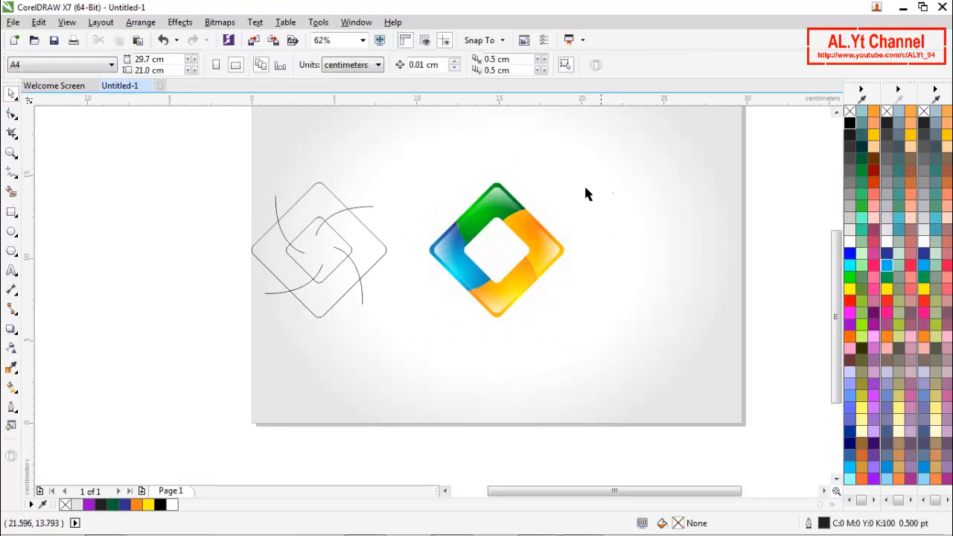
- Draw a flat ellipse about 4.5 cm by 0.5 cm just below the logo and fill it black without an outline
click(11, 232)
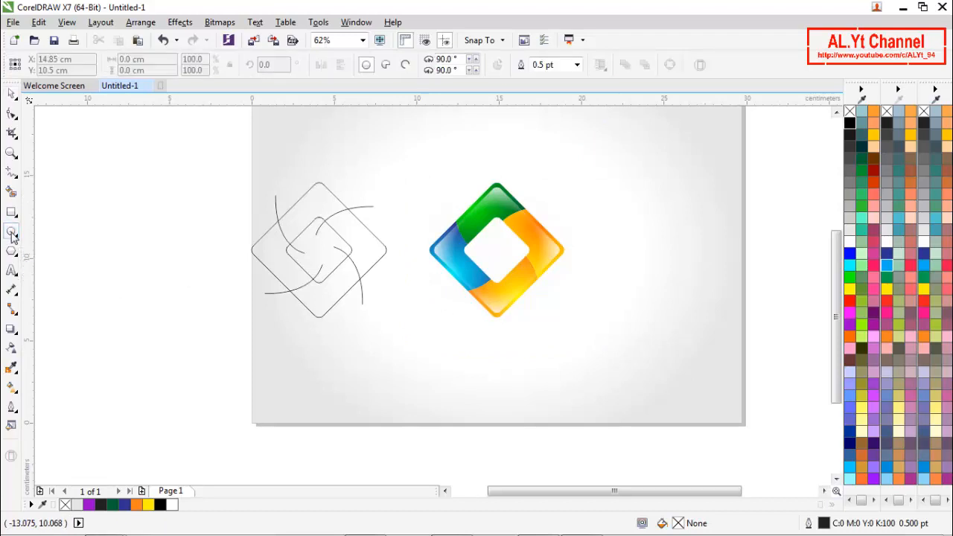
drag(455, 339, 499, 342)
key(space)
scroll(498, 344, up, 3)
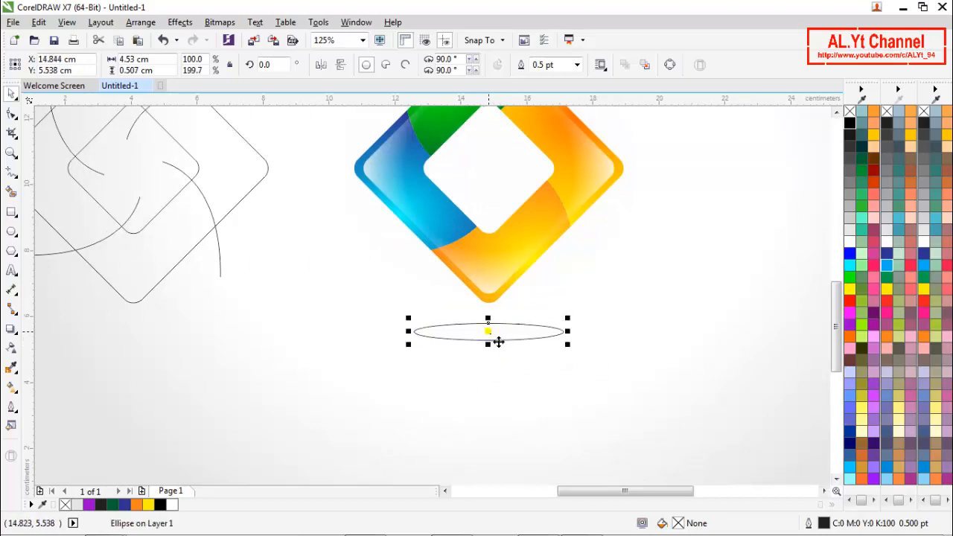
click(849, 123)
right_click(850, 111)
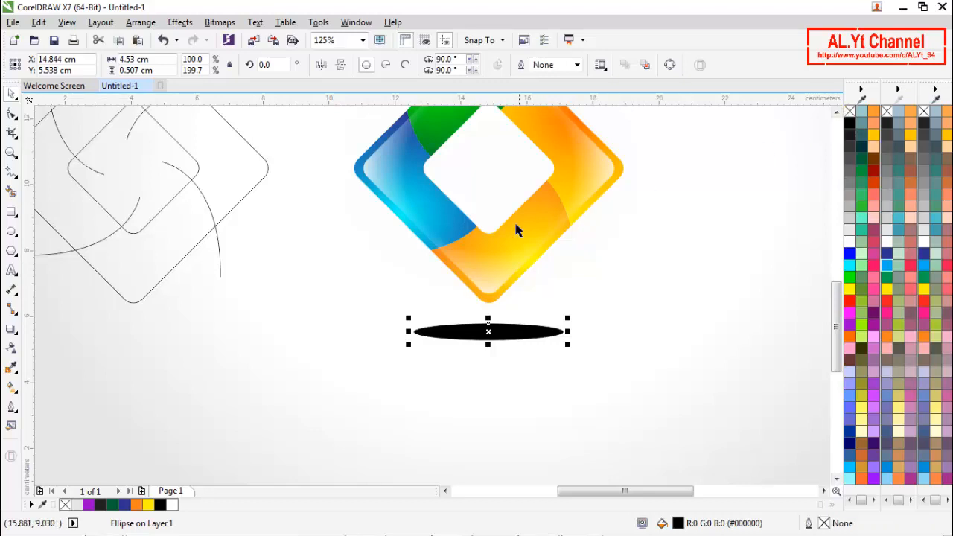
- Apply a uniform transparency of 70 with the Subtract merge mode to the black shadow ellipse, and deselect it
scroll(517, 231, down, 2)
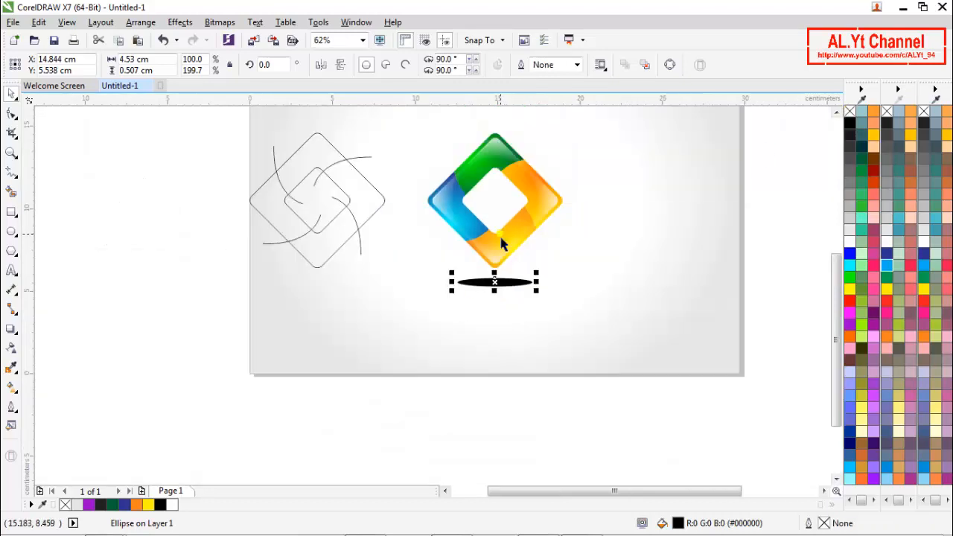
click(12, 349)
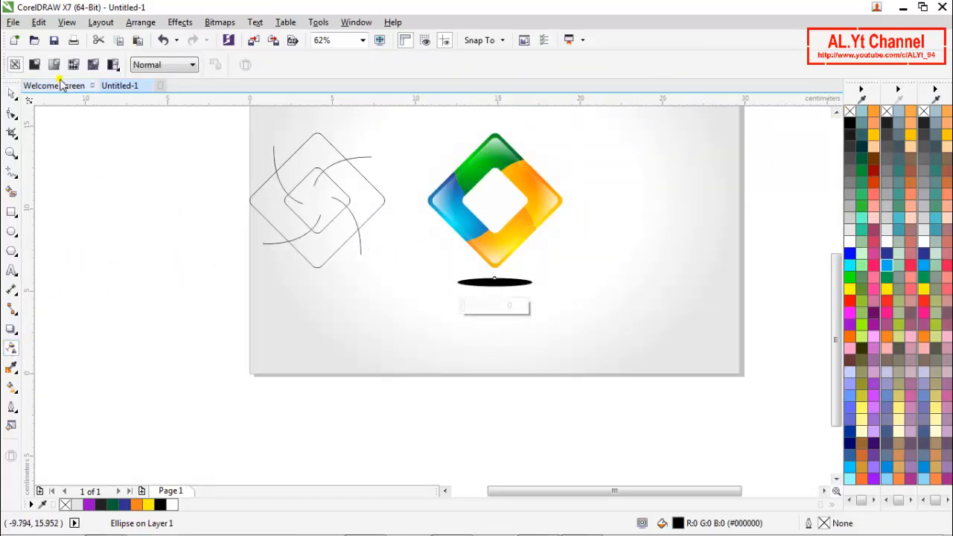
click(35, 64)
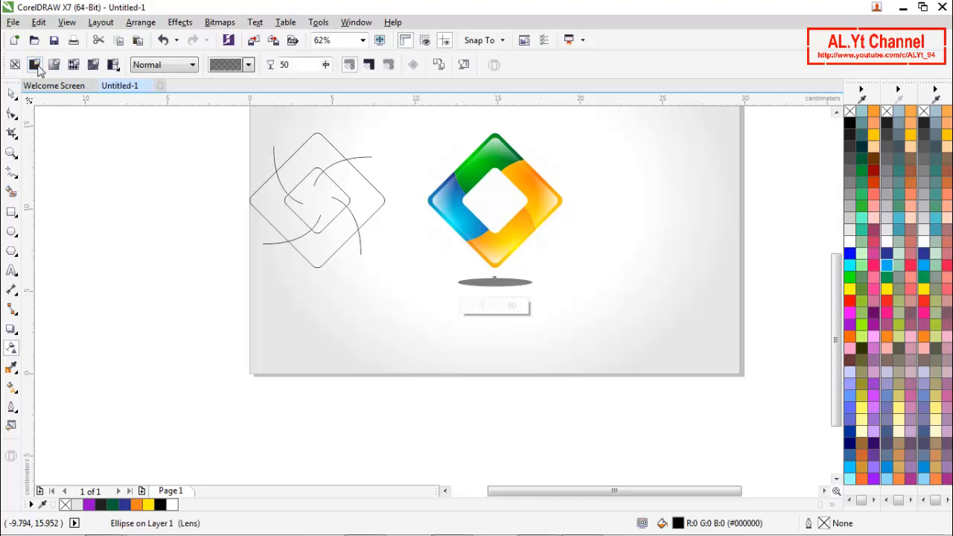
click(182, 66)
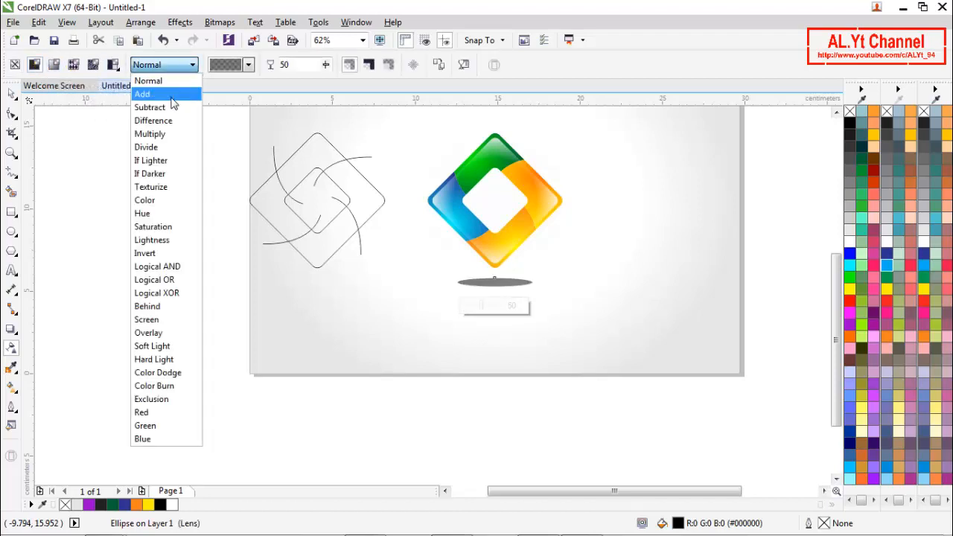
click(171, 94)
click(171, 65)
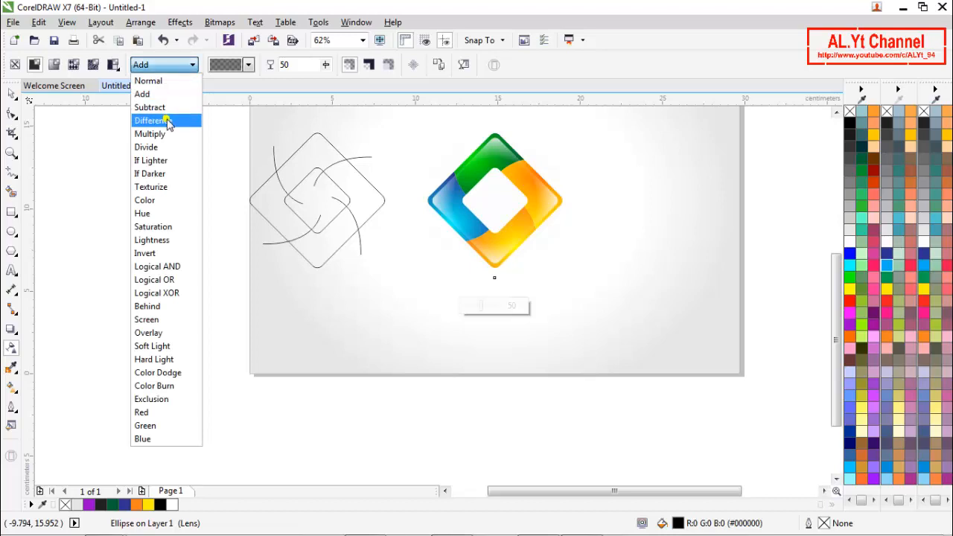
click(170, 108)
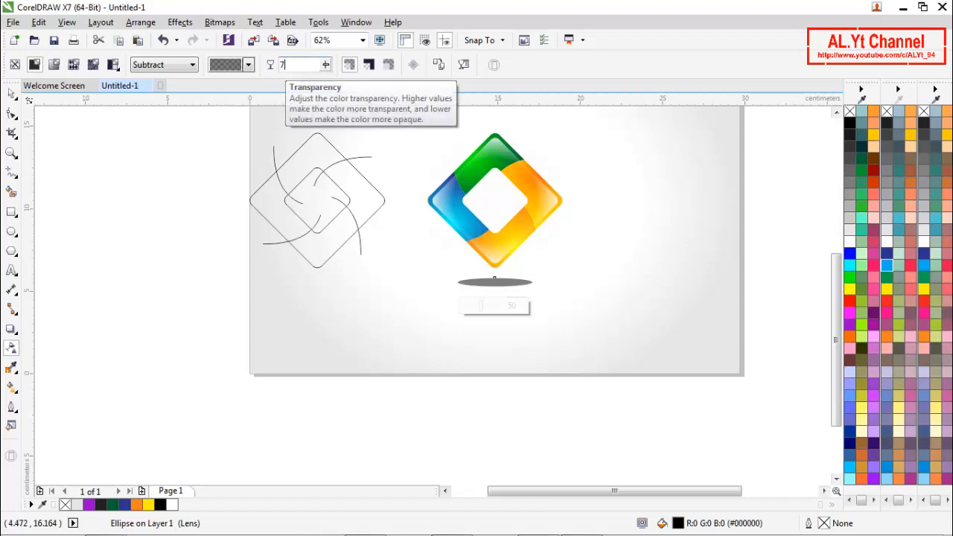
text(0)
key(Return)
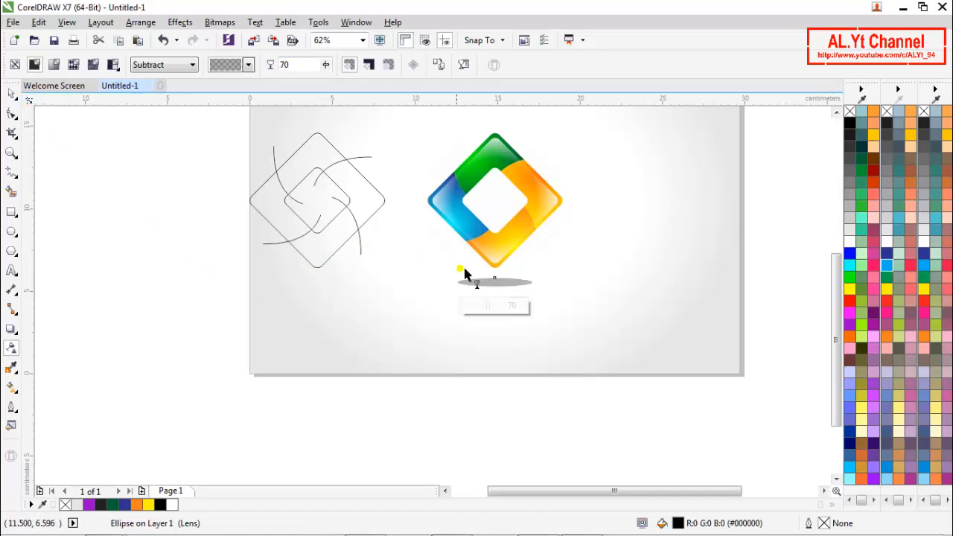
click(12, 95)
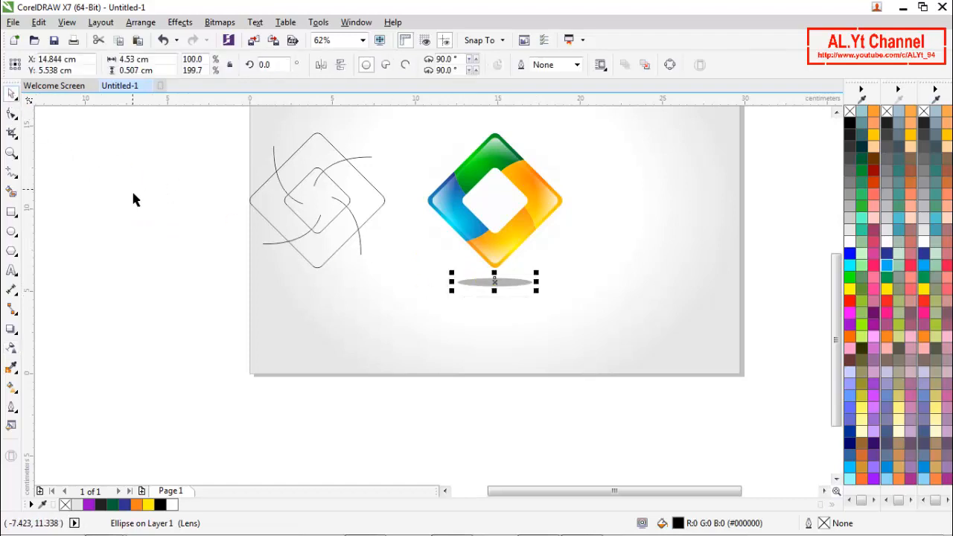
click(132, 191)
- Group the coloured logo together with its shadow ellipse
scroll(479, 257, down, 2)
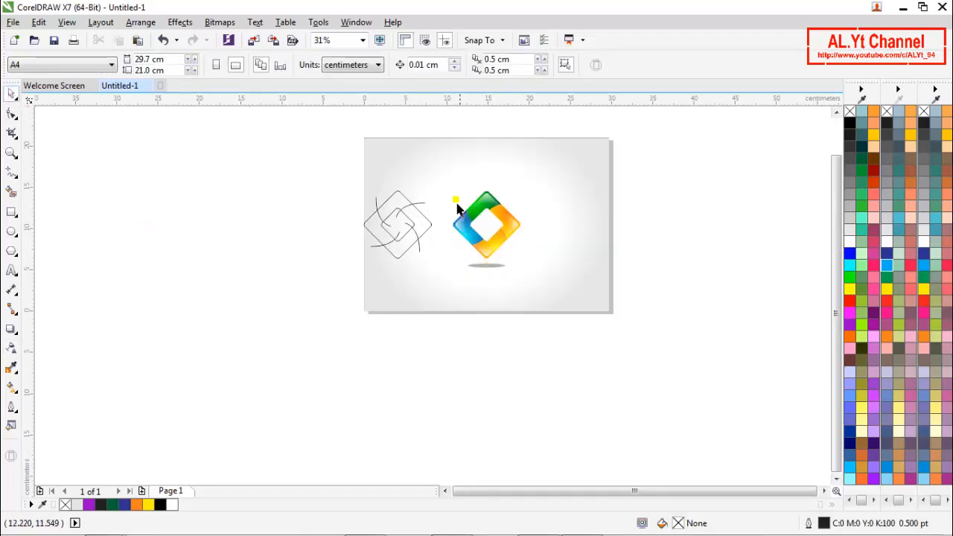
drag(440, 170, 544, 294)
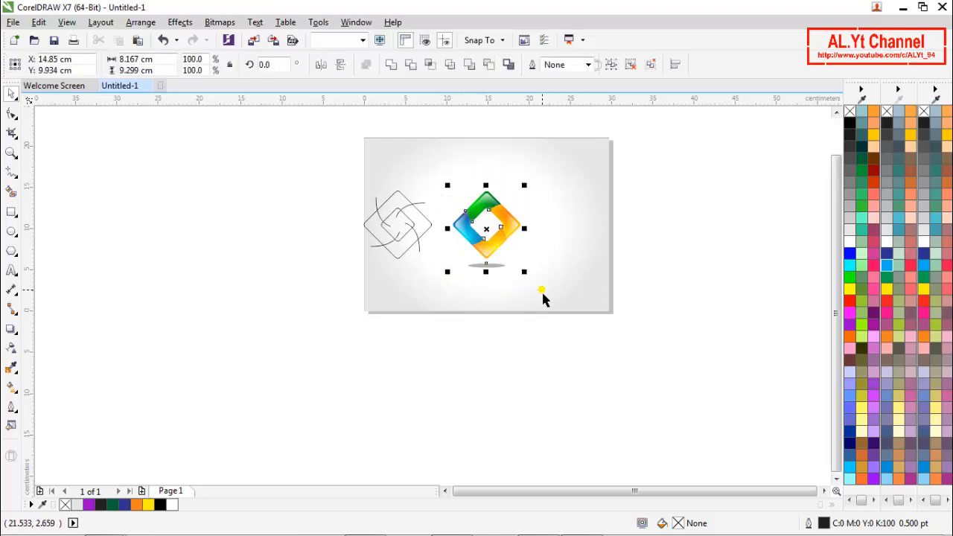
click(610, 65)
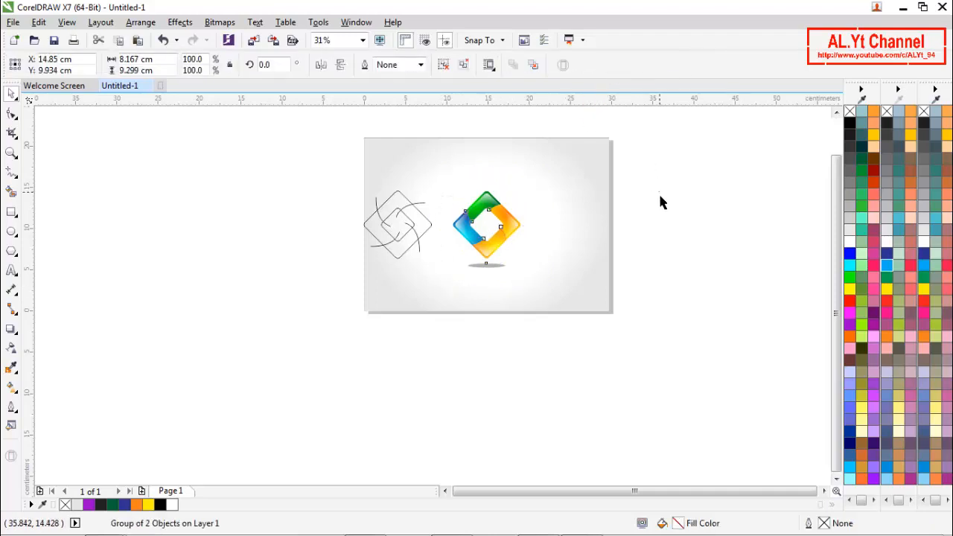
click(659, 192)
- Move the line drawing of the logo's construction from the page's left edge to the right side of the coloured logo
click(421, 235)
drag(422, 240, 597, 243)
click(637, 247)
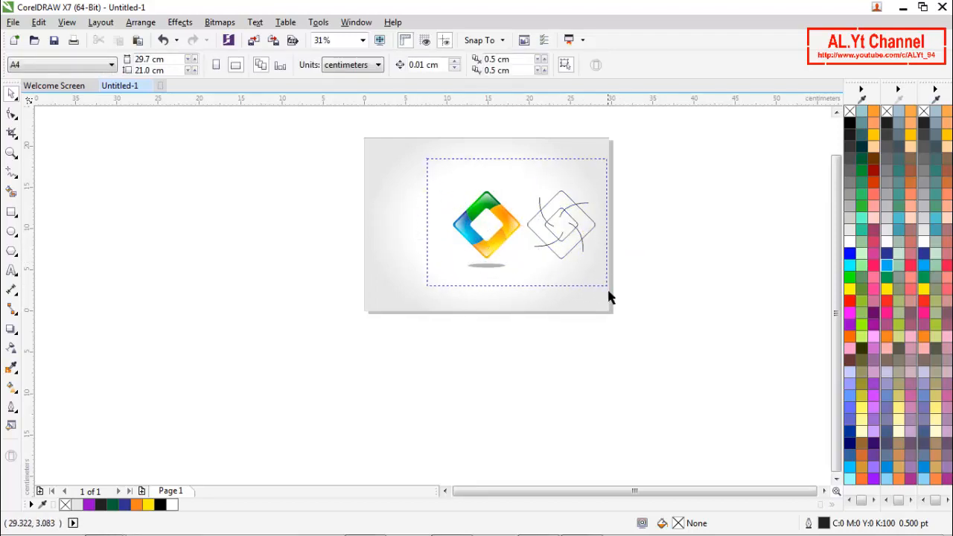
- Group the coloured logo with the line drawing and centre the group on the page
drag(609, 296, 608, 293)
click(611, 65)
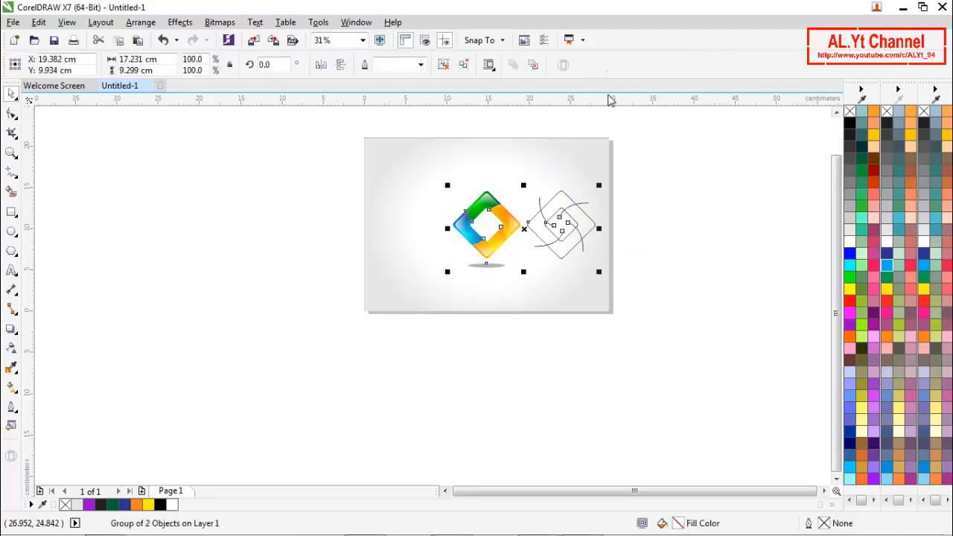
key(p)
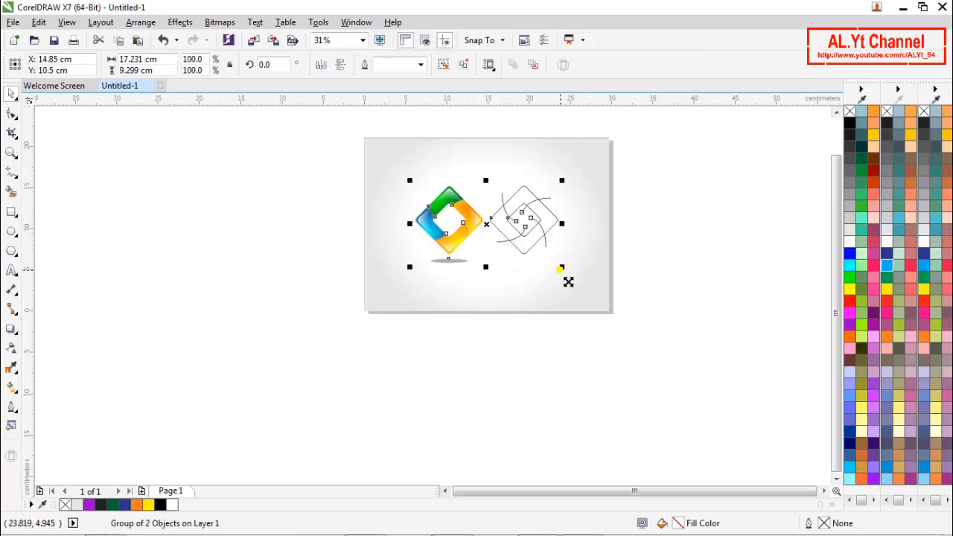
- Enlarge the group proportionally from its centre to about 22.7 cm by 12.2 cm
drag(561, 269, 592, 292)
click(645, 231)
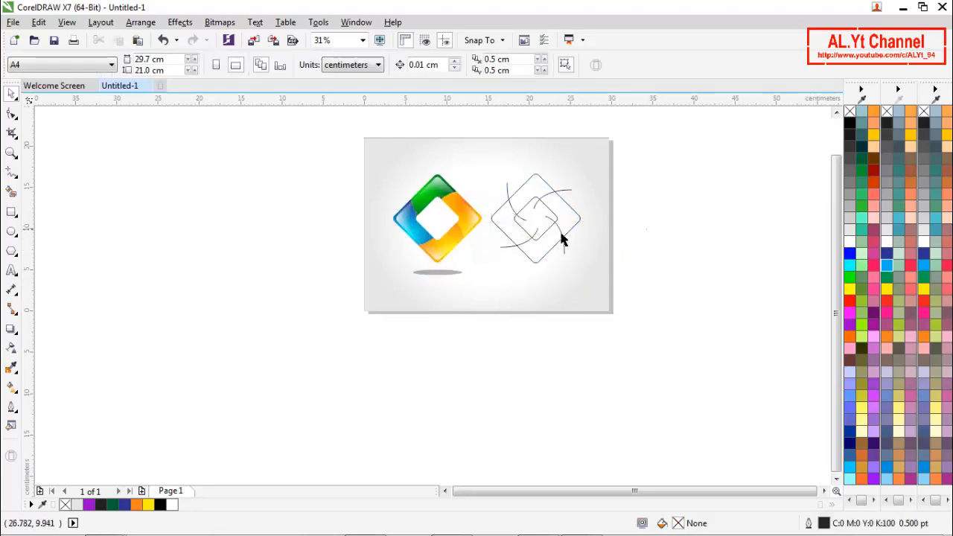
key(z)
click(191, 66)
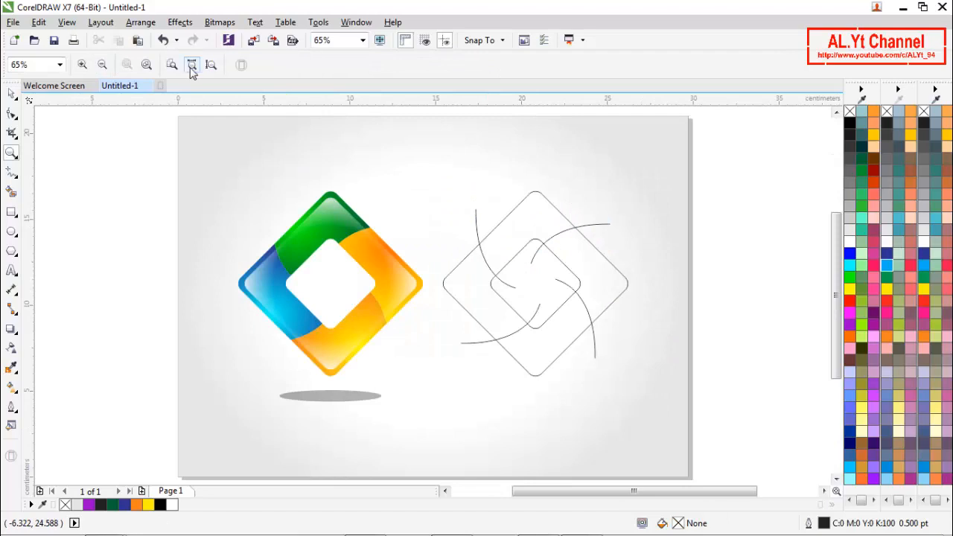
click(191, 66)
key(space)
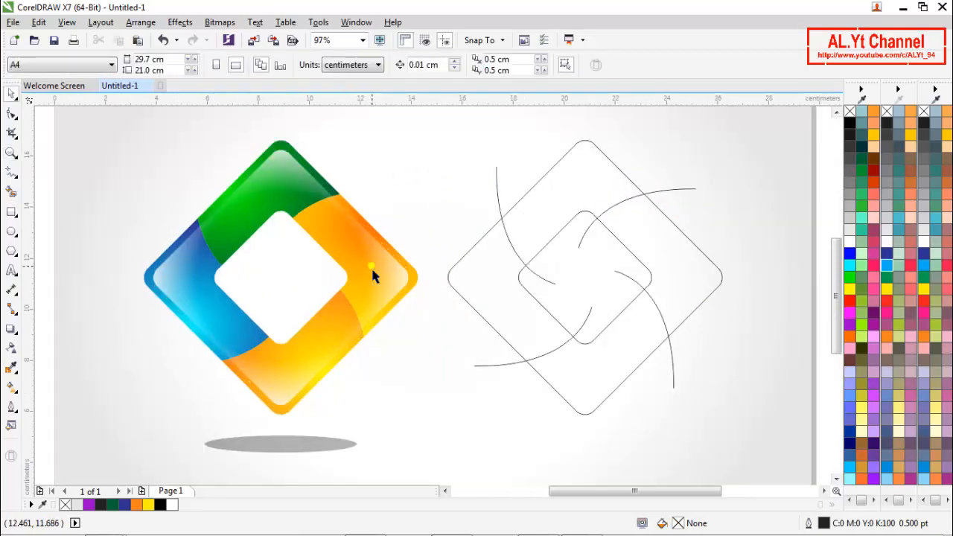
- Ungroup the coloured logo and the line drawing from each other
click(520, 262)
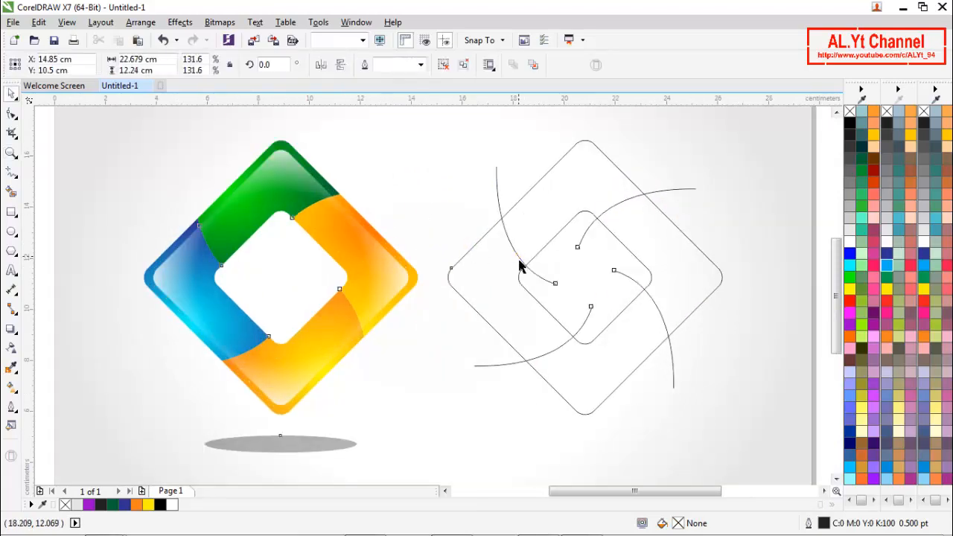
click(443, 66)
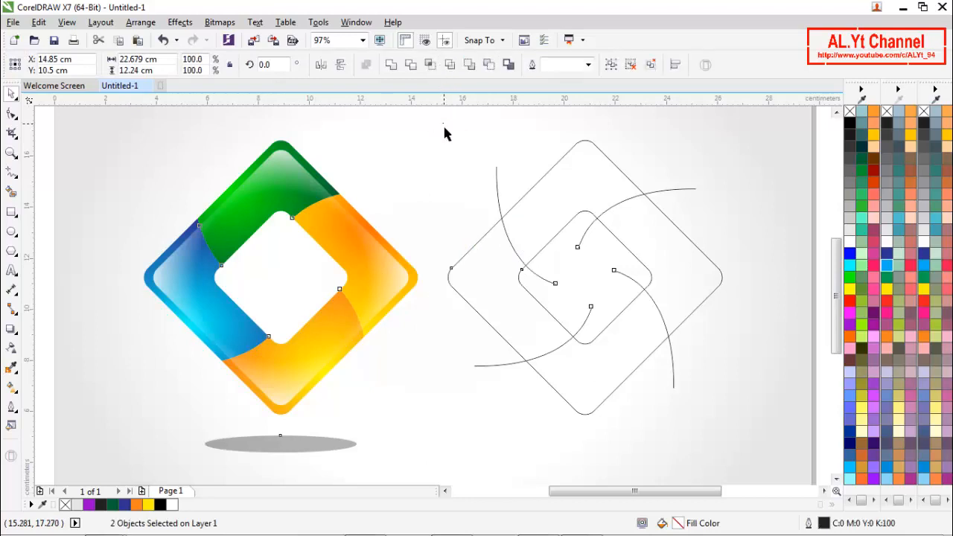
key(Escape)
- Set the outline width of the line drawing to 4.0 pt, and fit all objects in view
click(511, 210)
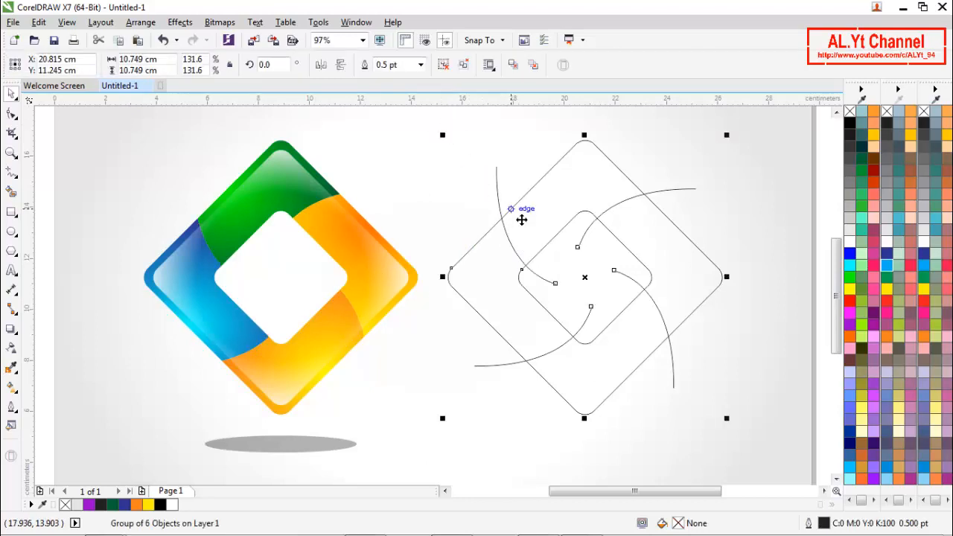
click(421, 67)
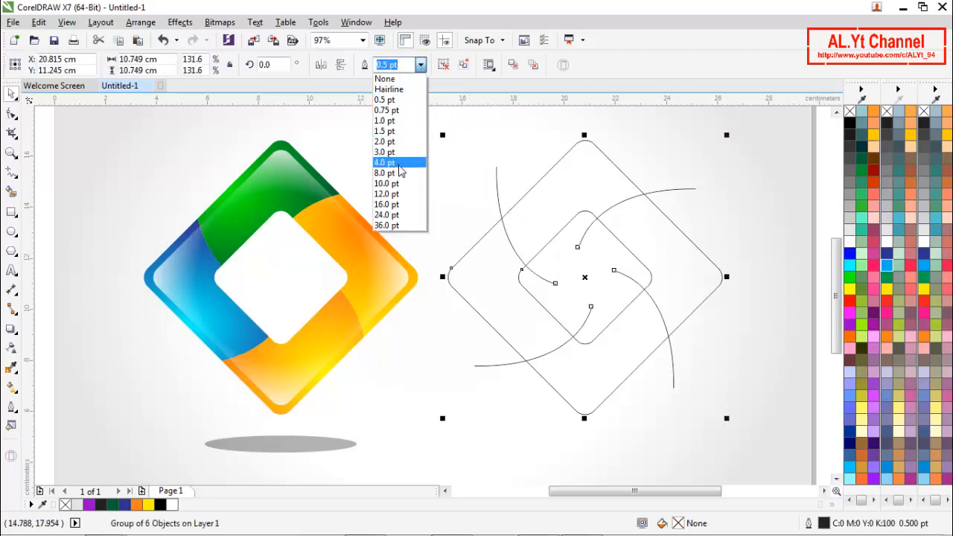
click(398, 165)
click(437, 180)
scroll(454, 183, down, 2)
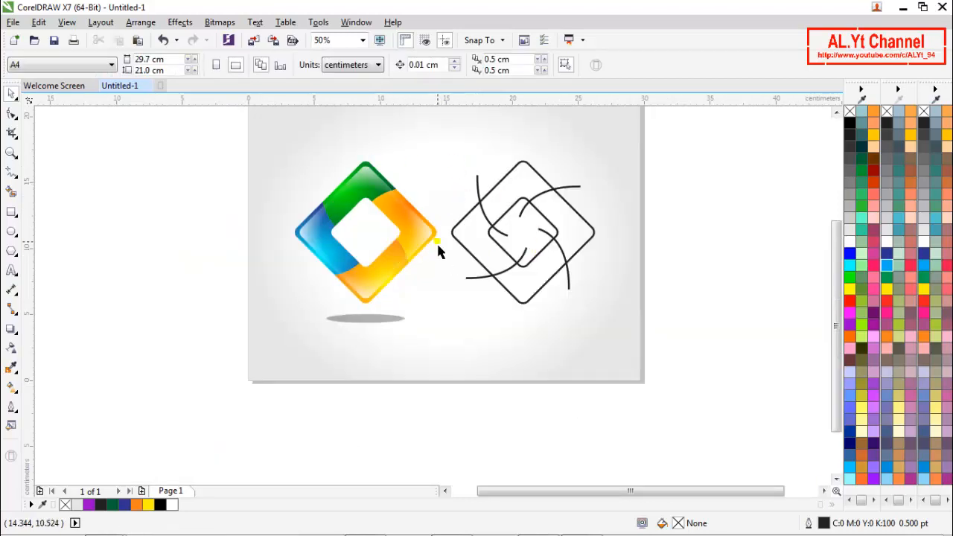
key(z)
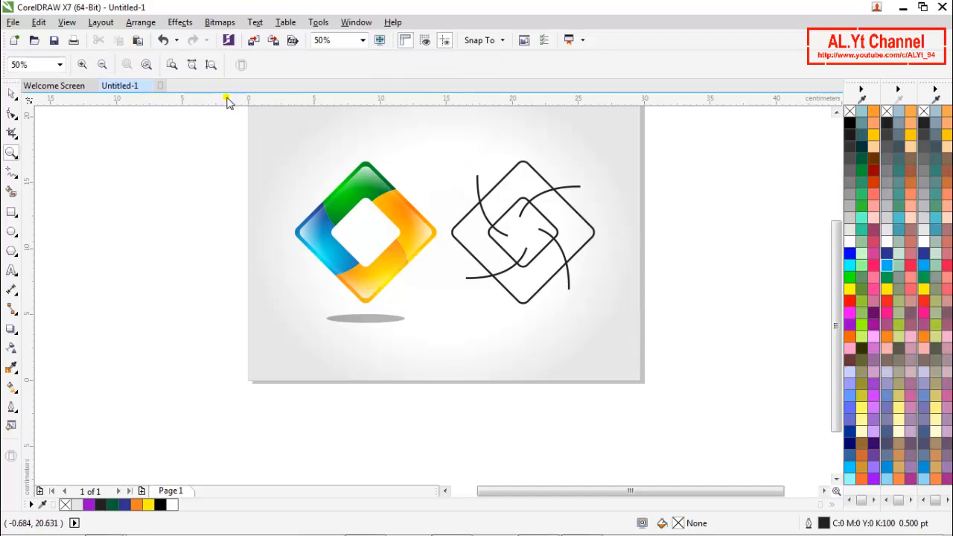
click(192, 64)
key(space)
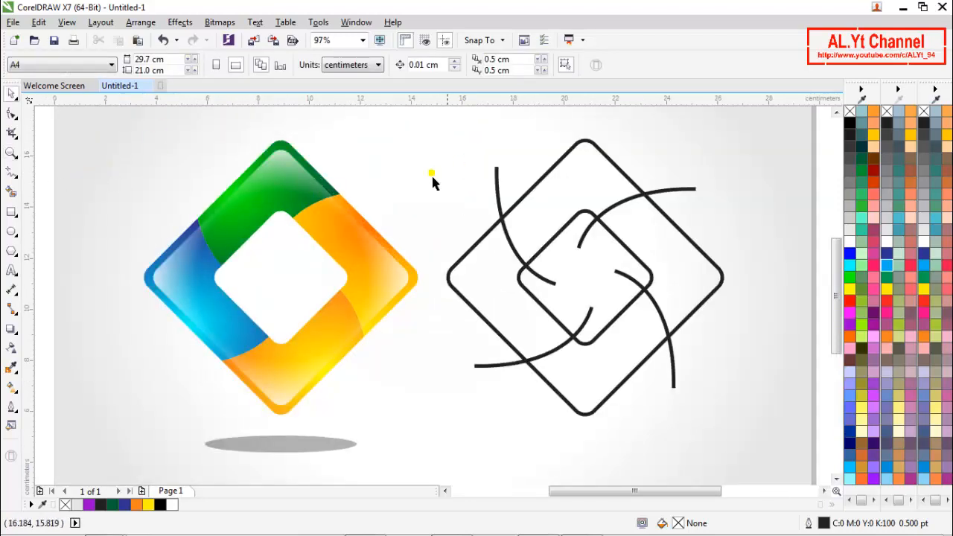